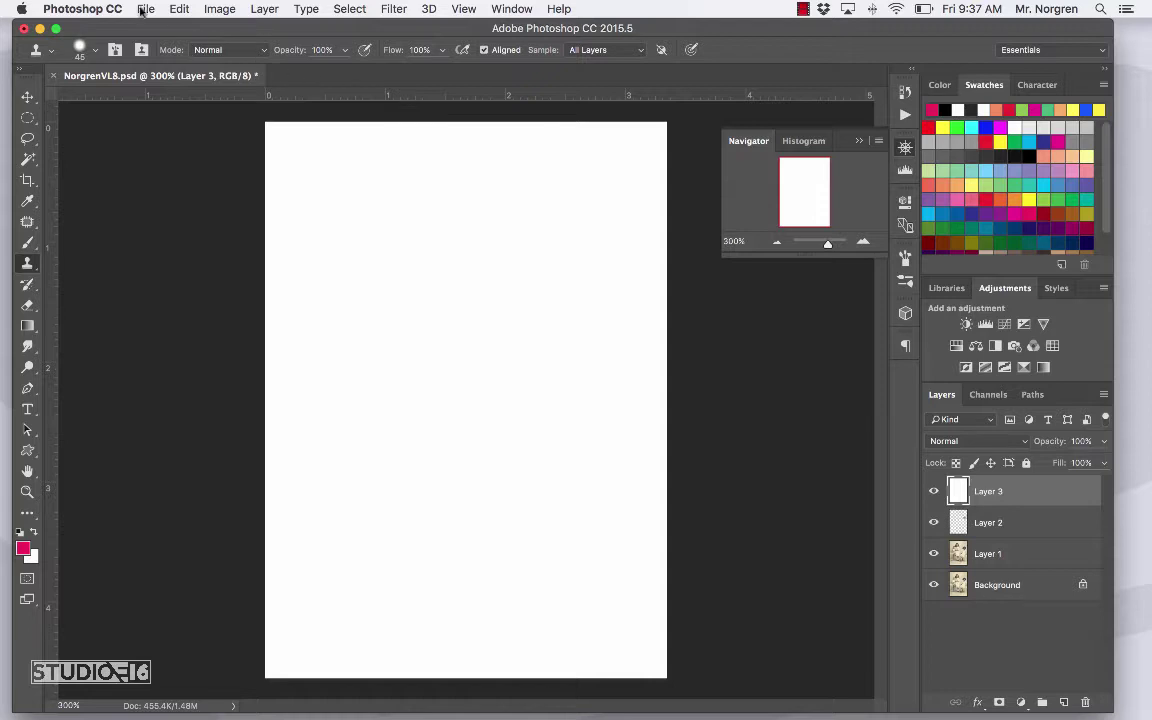
Step: Open OldPhoto.jpg from Macintosh HD > Video Lesson Images
left_click(142, 10)
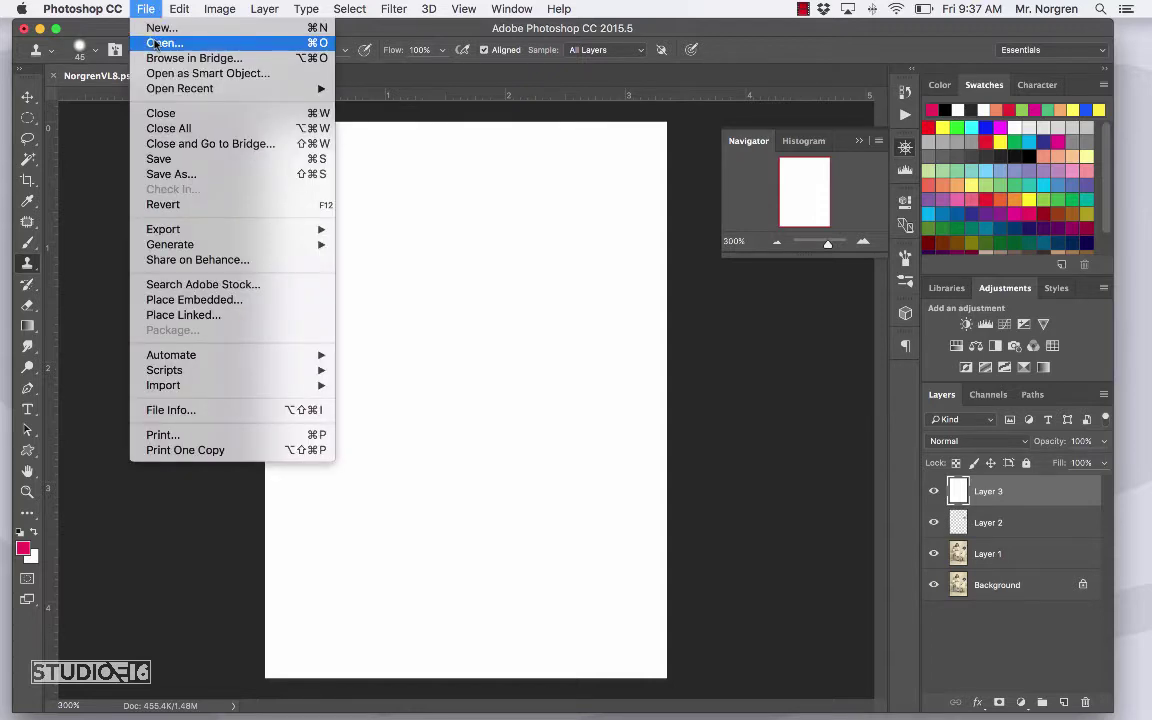
left_click(156, 43)
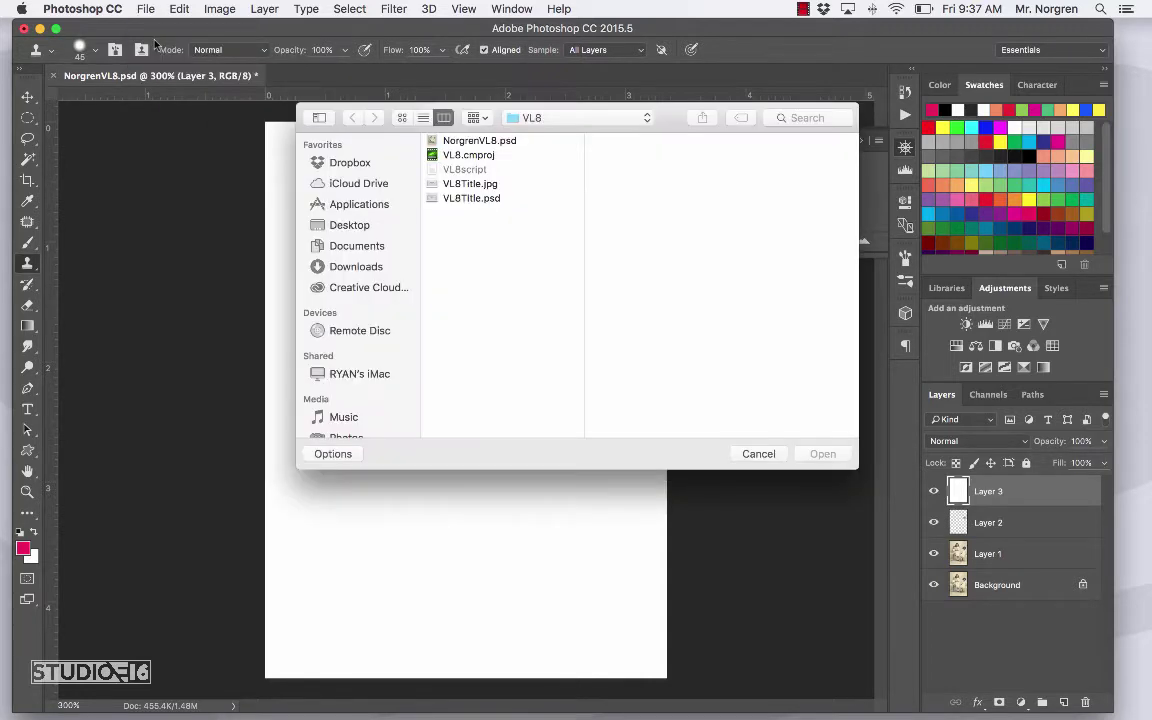
left_click(545, 118)
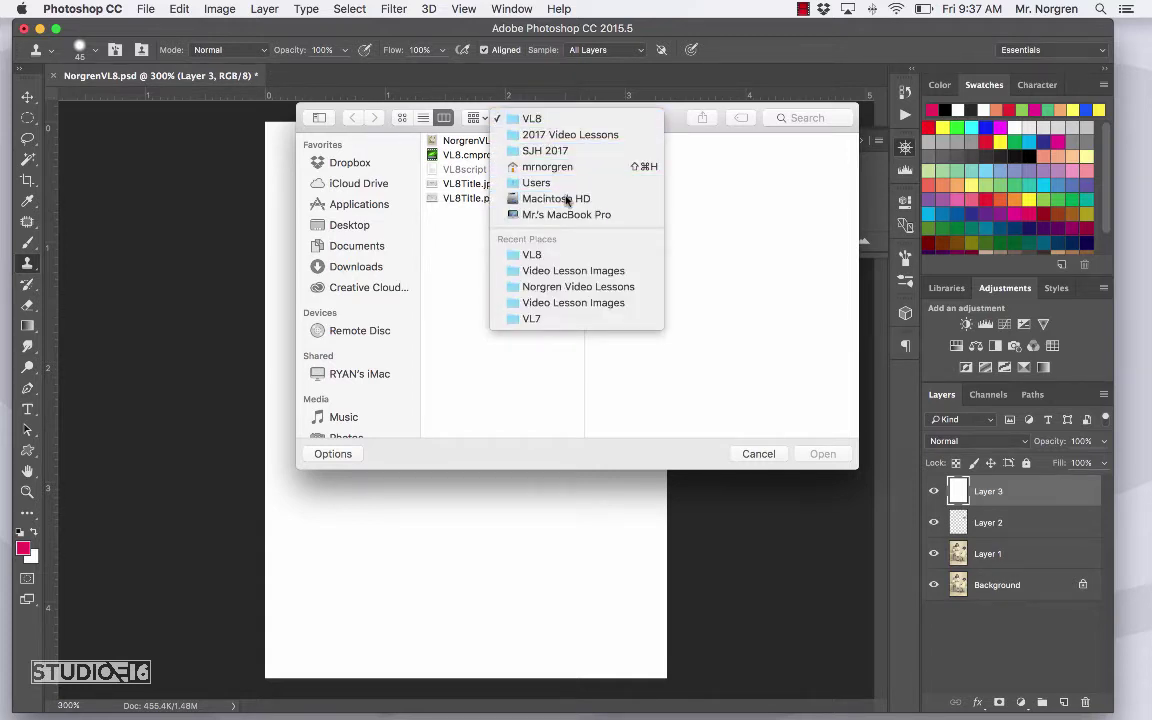
left_click(530, 198)
left_click(486, 199)
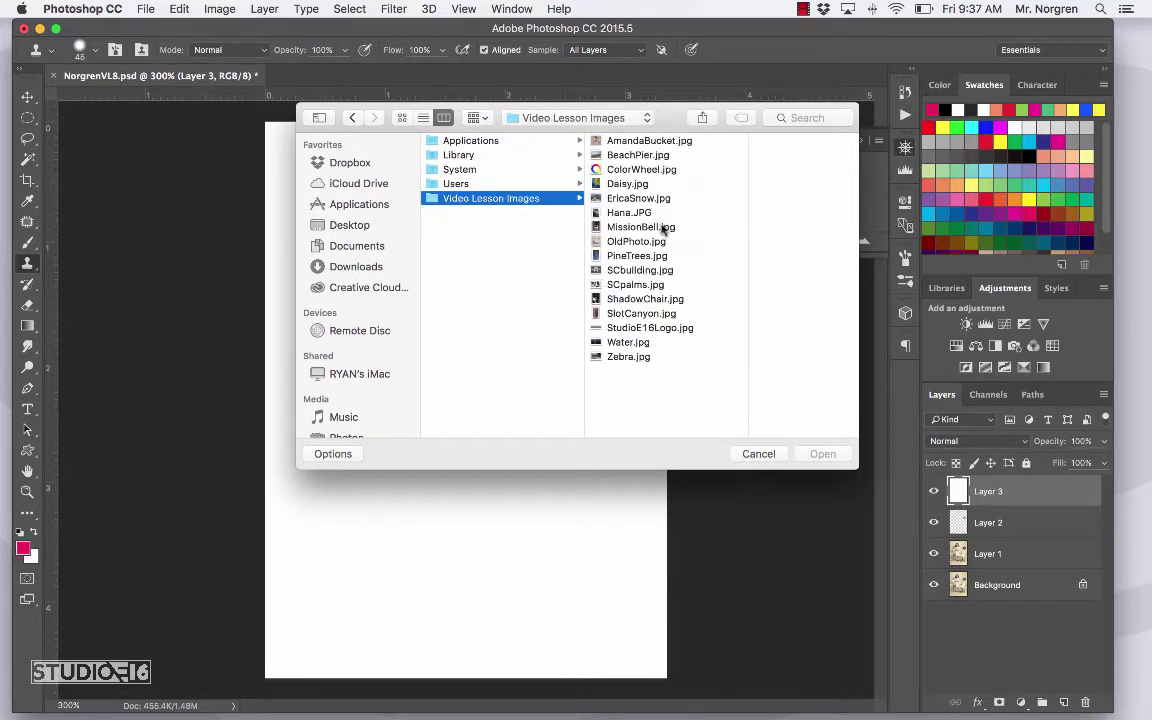
left_click(628, 242)
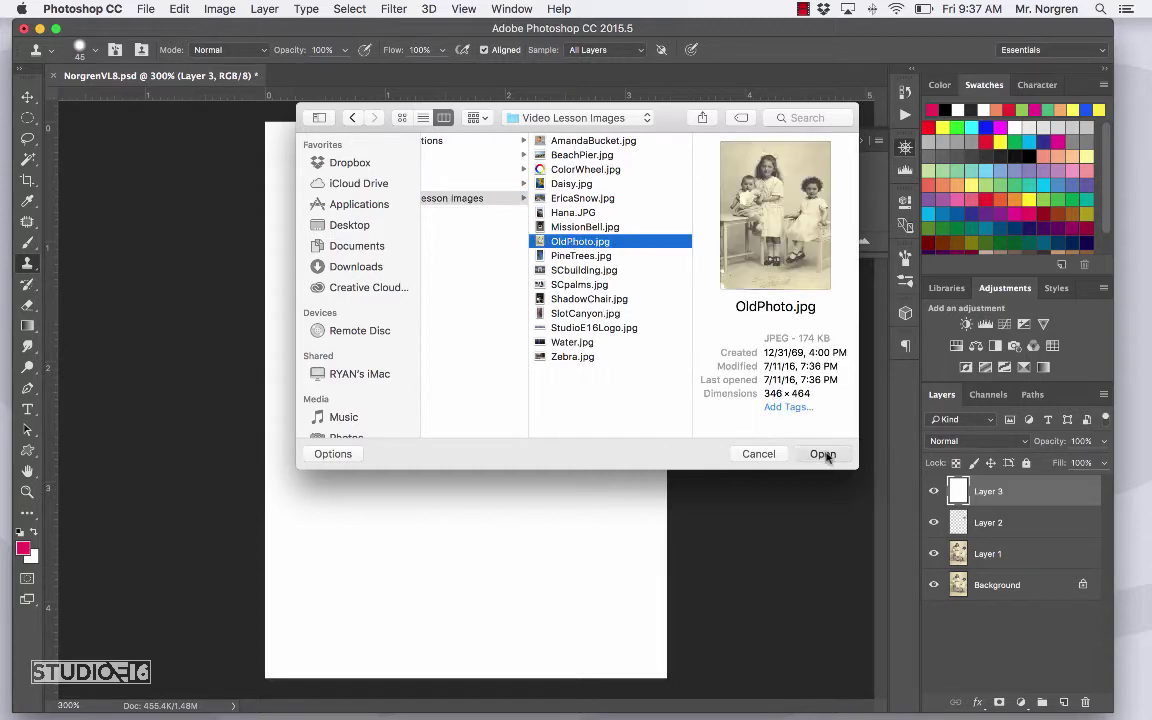
left_click(823, 454)
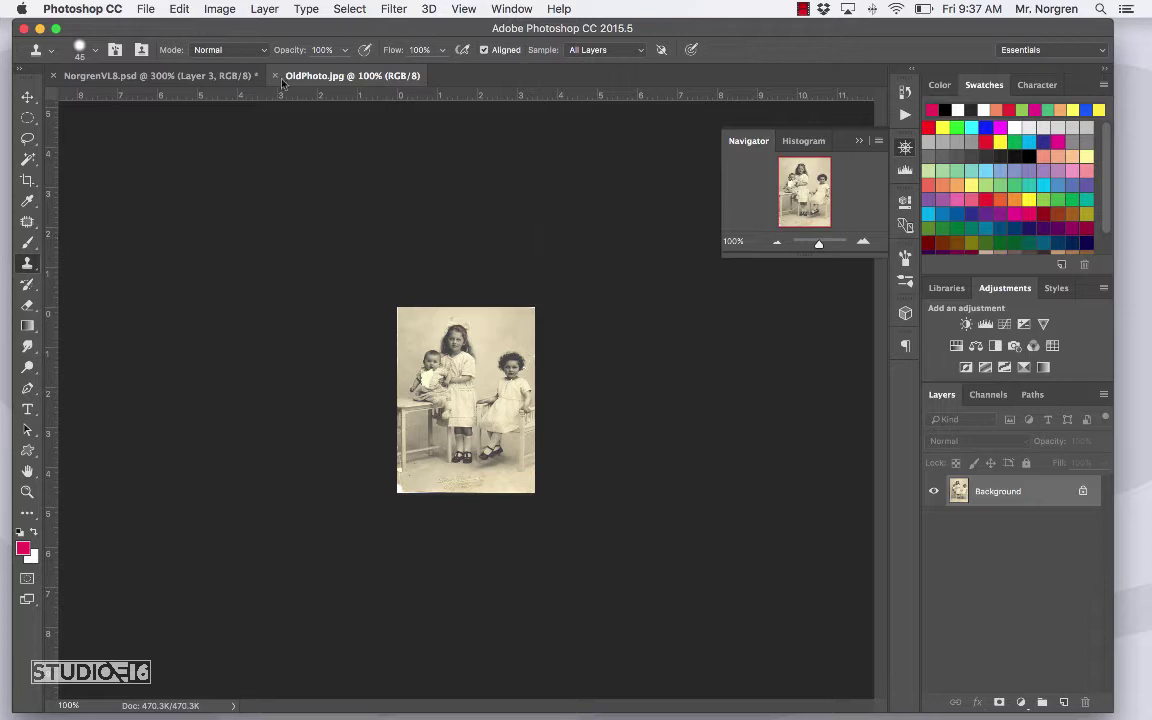
Step: Duplicate the OldPhoto image and close the original OldPhoto.jpg document
left_click(219, 9)
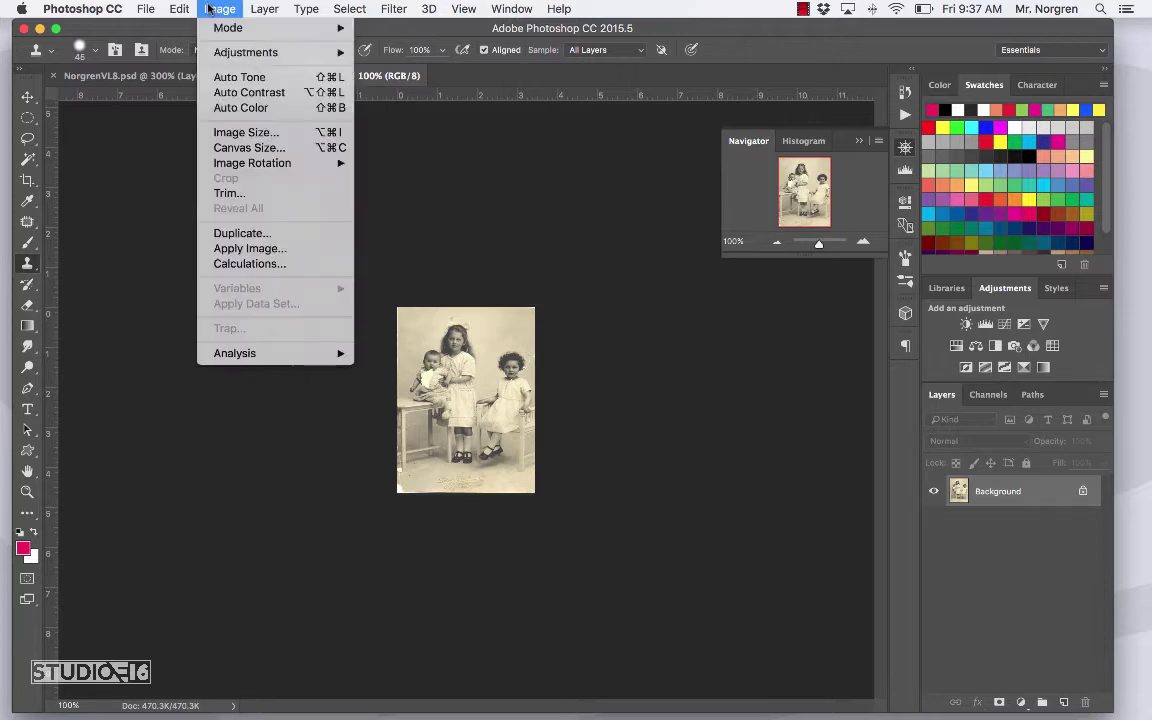
left_click(290, 236)
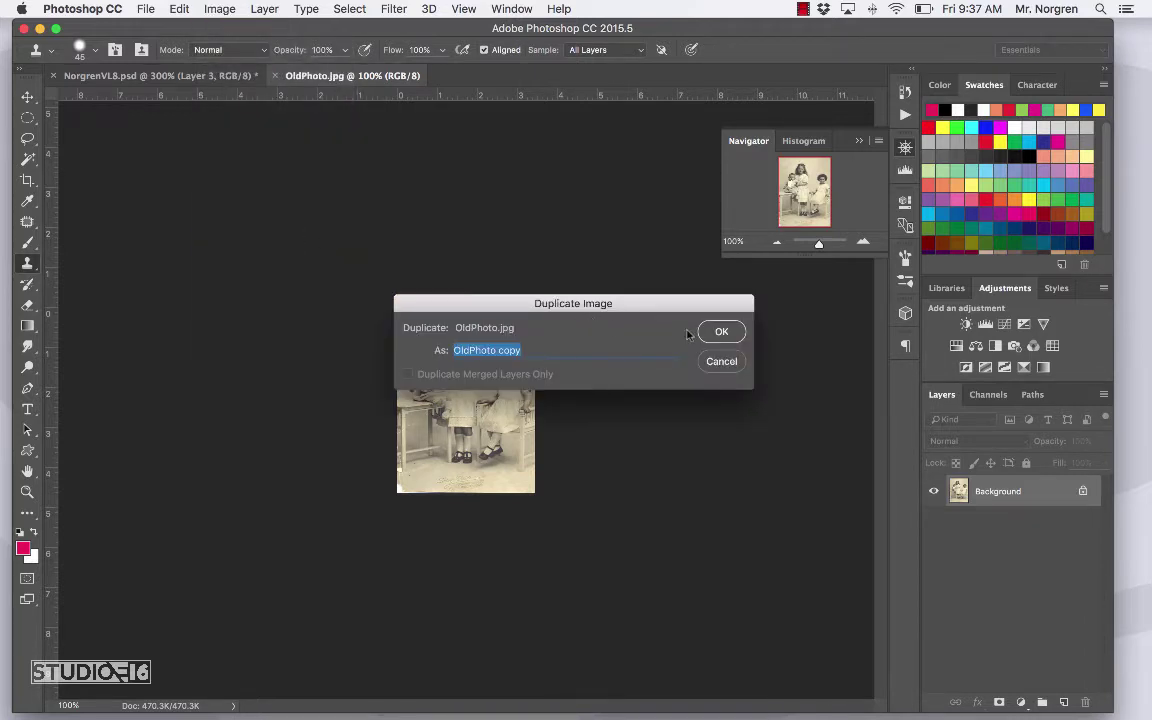
left_click(721, 331)
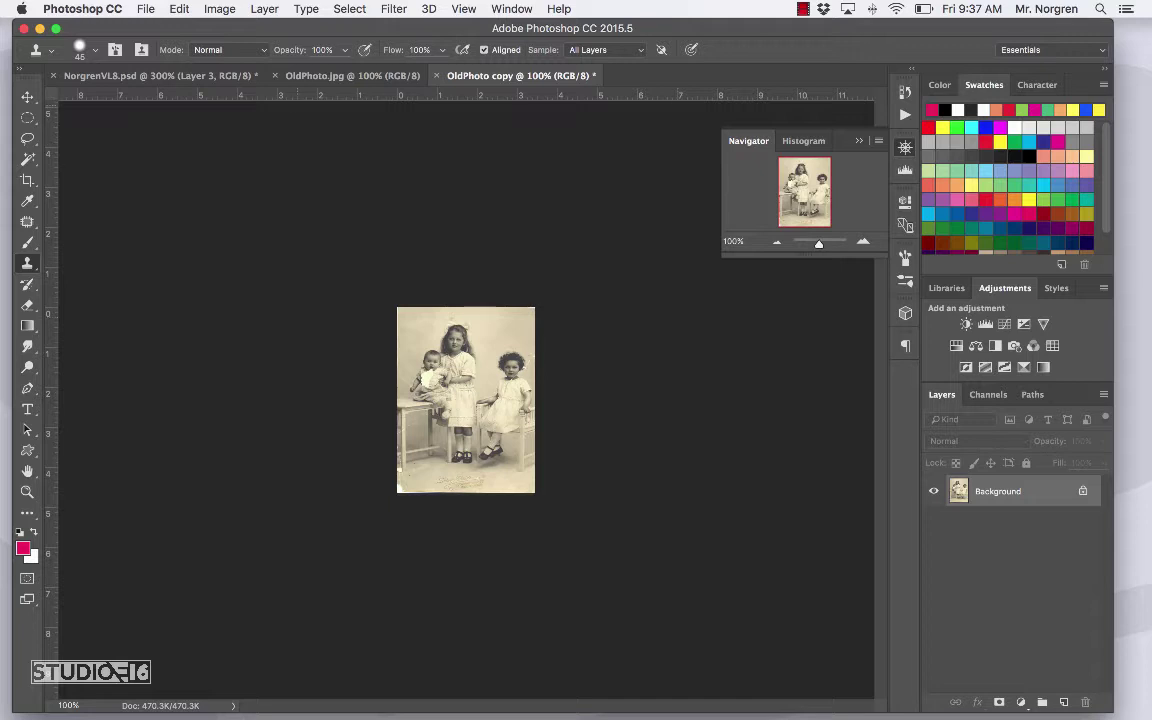
left_click(275, 75)
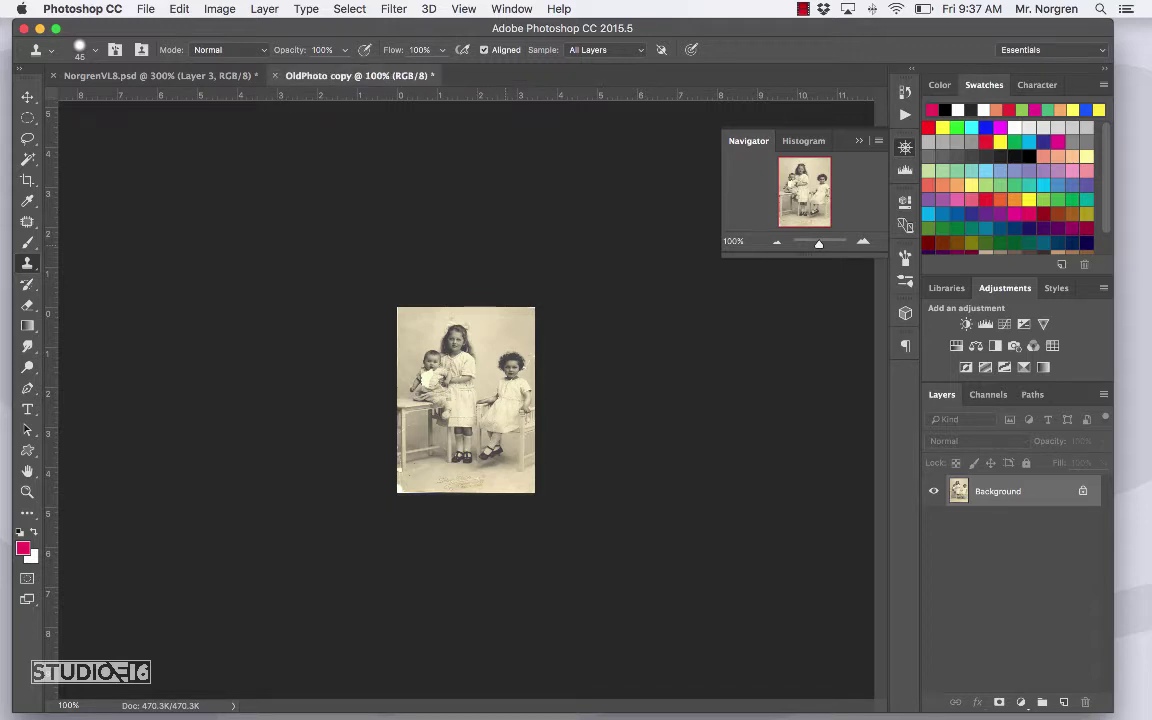
Step: Save the copy as NorgrenVL8.jpg in Documents > Norgren Video Lessons at maximum JPEG quality
key("super+shift+s")
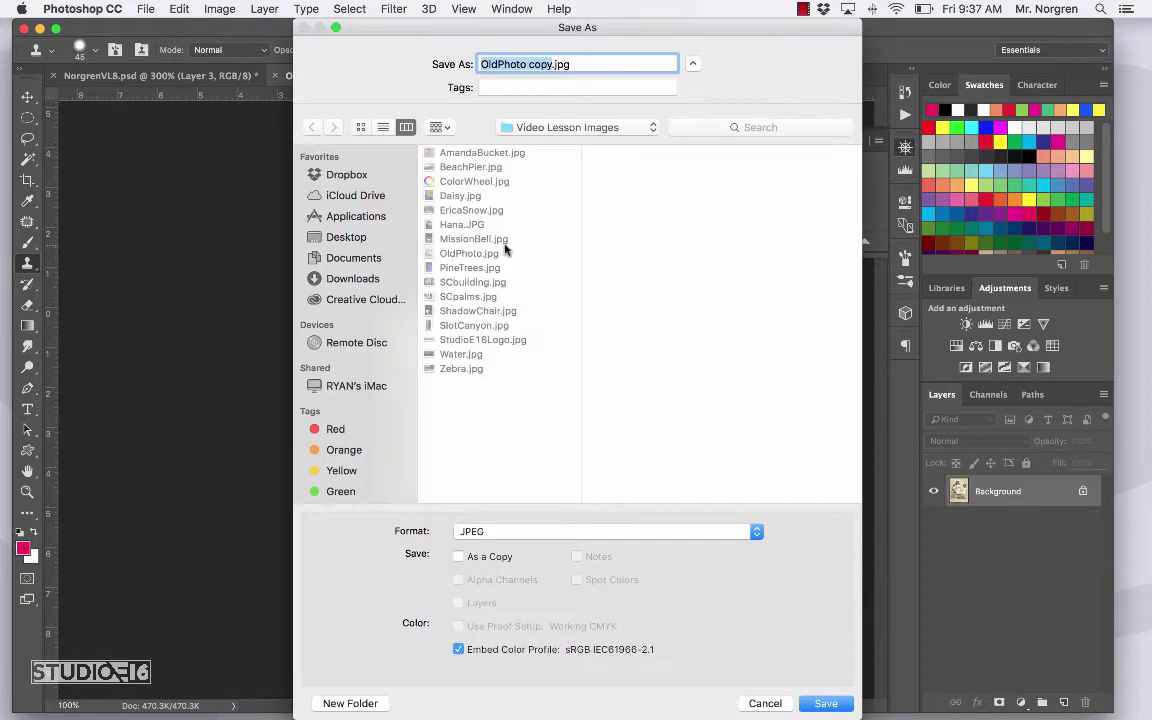
left_click(352, 260)
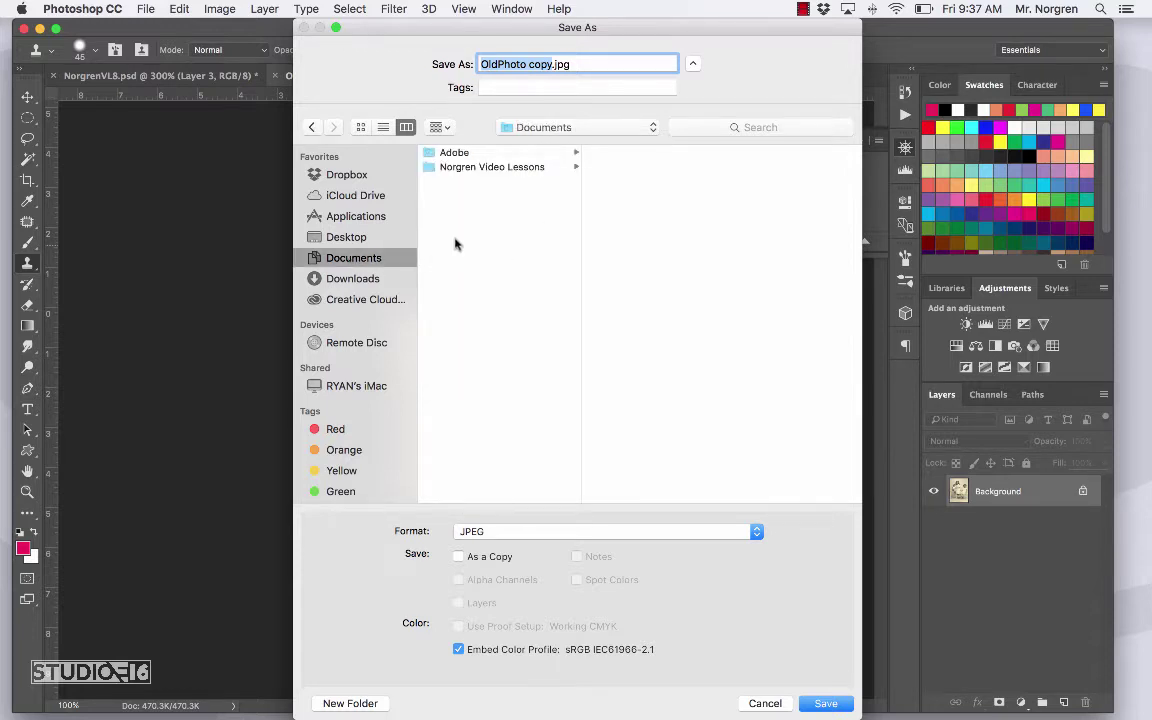
left_click(492, 167)
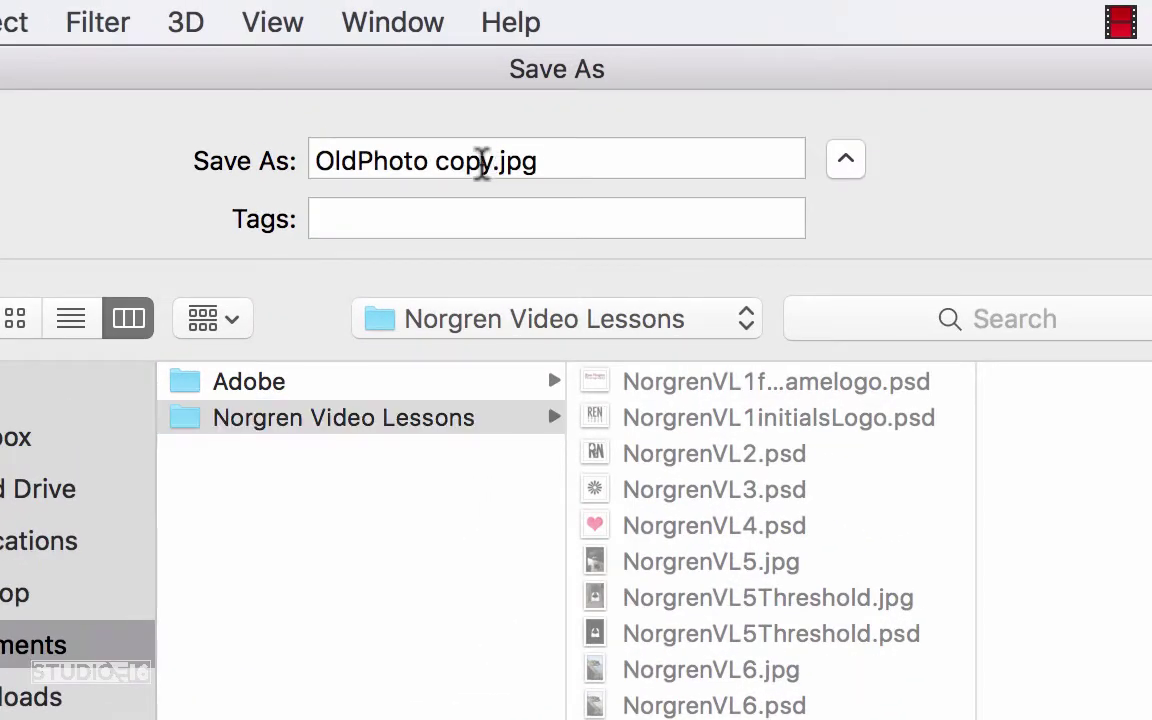
left_click_drag(551, 64, 454, 66)
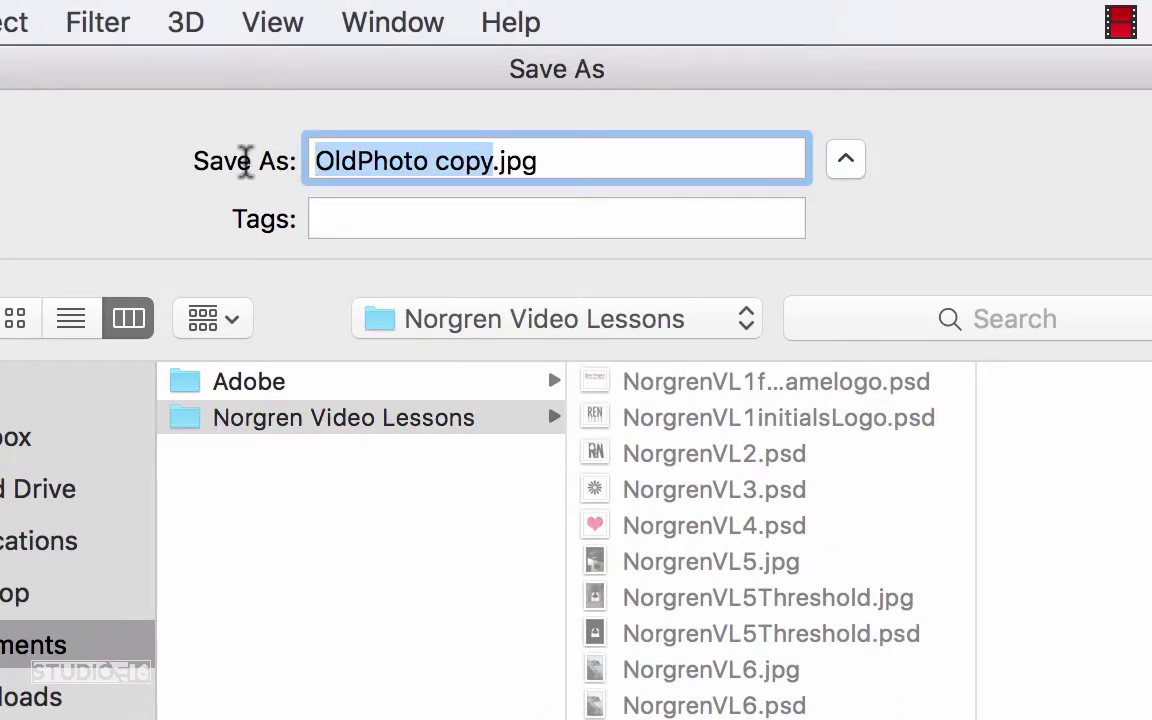
type("NorgrenV")
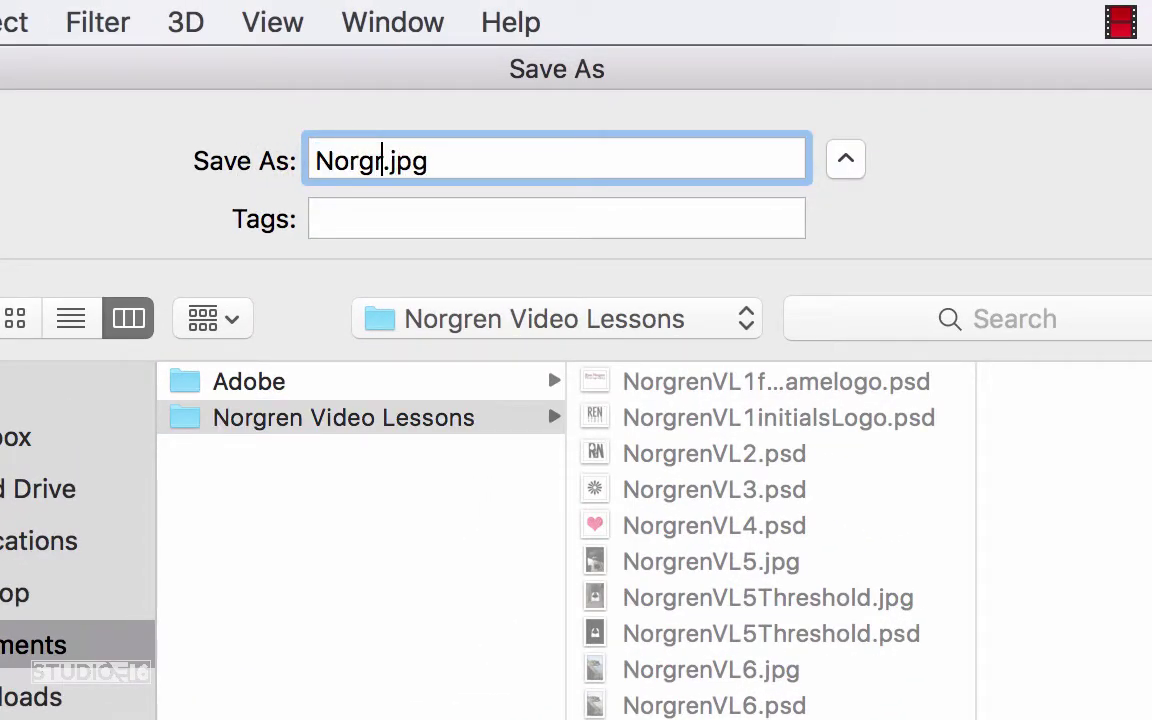
type("L8")
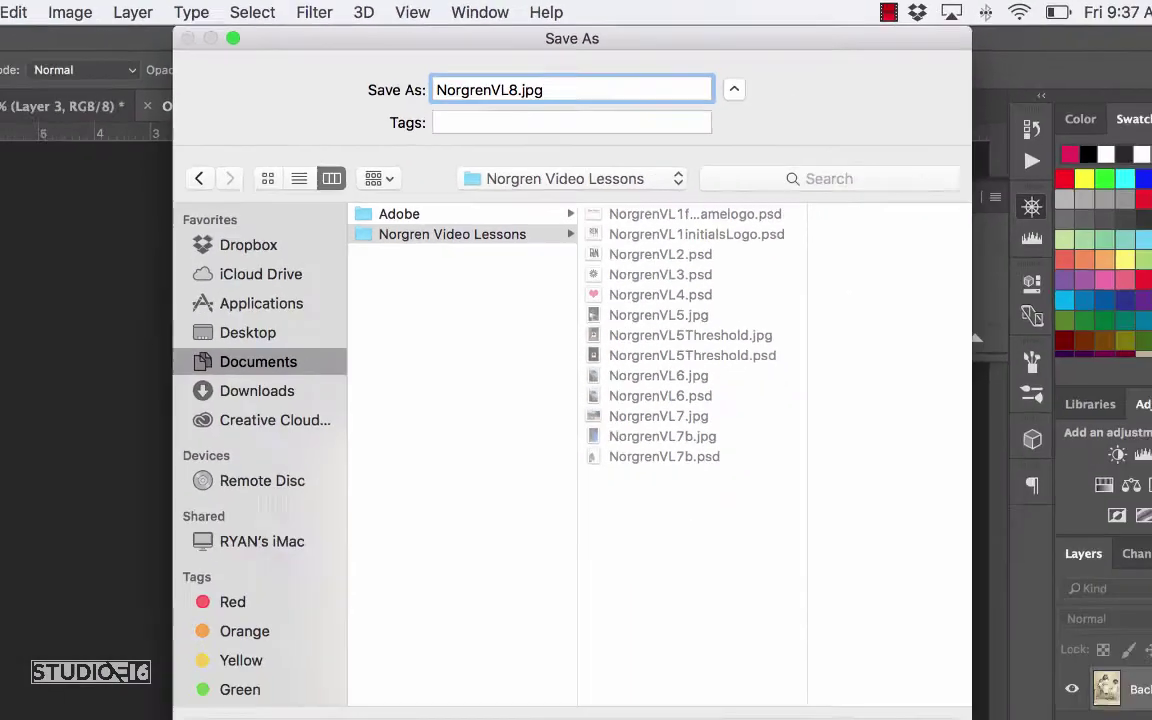
key("Return")
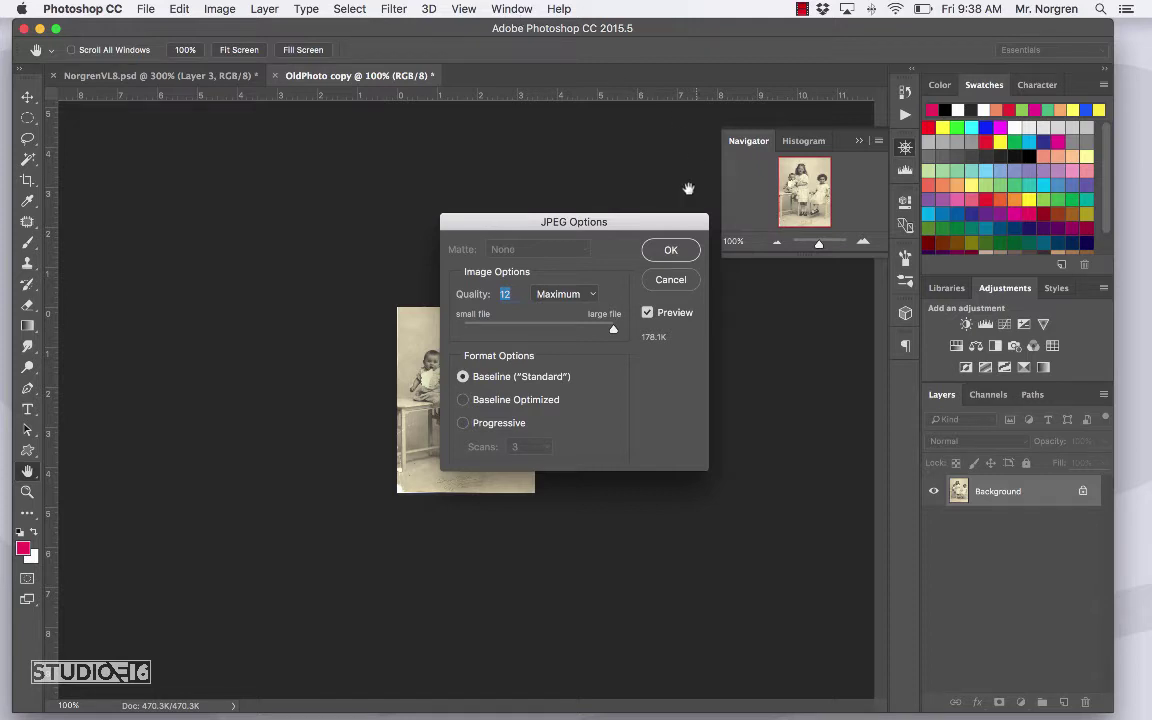
left_click(671, 250)
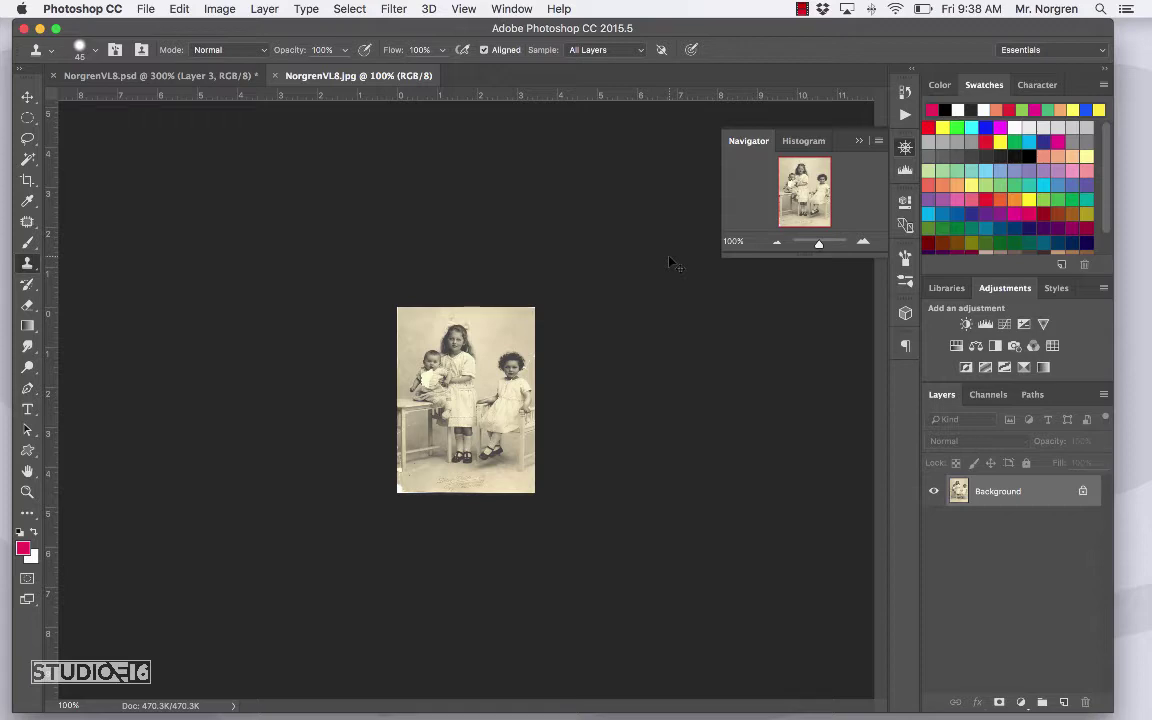
Step: Fit the photo to the window and duplicate the Background layer as Layer 1
key("super+0")
key("super+plus")
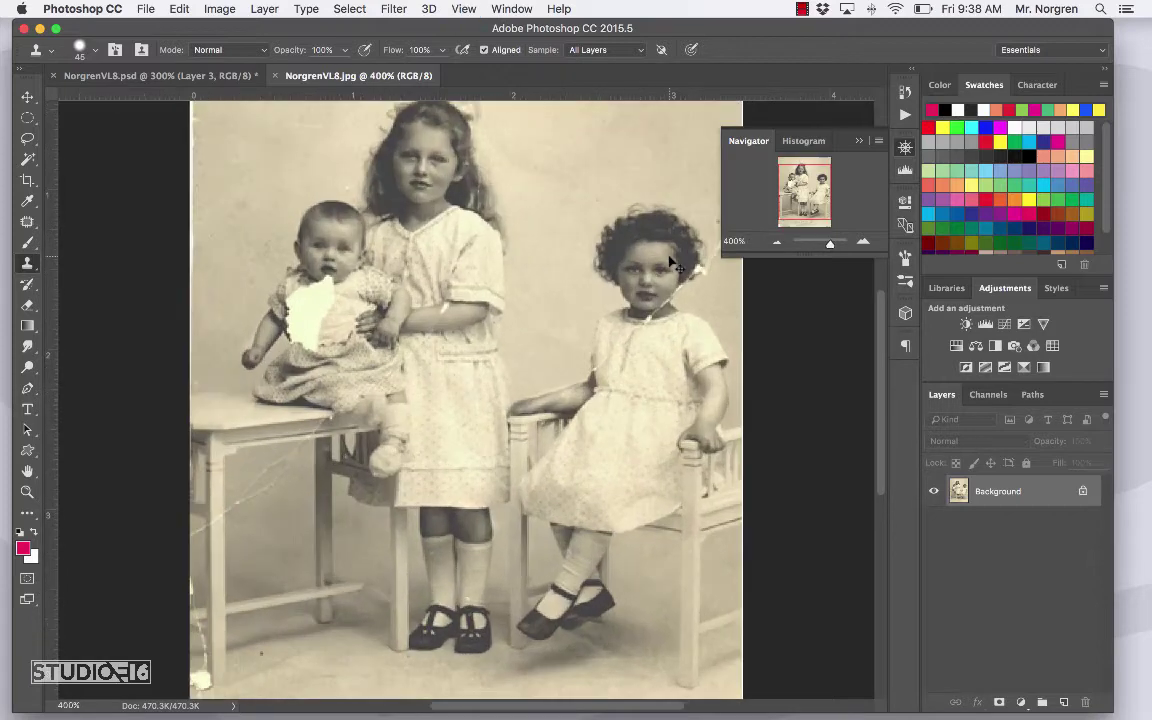
key("super+minus")
key("super+plus")
key("super+minus")
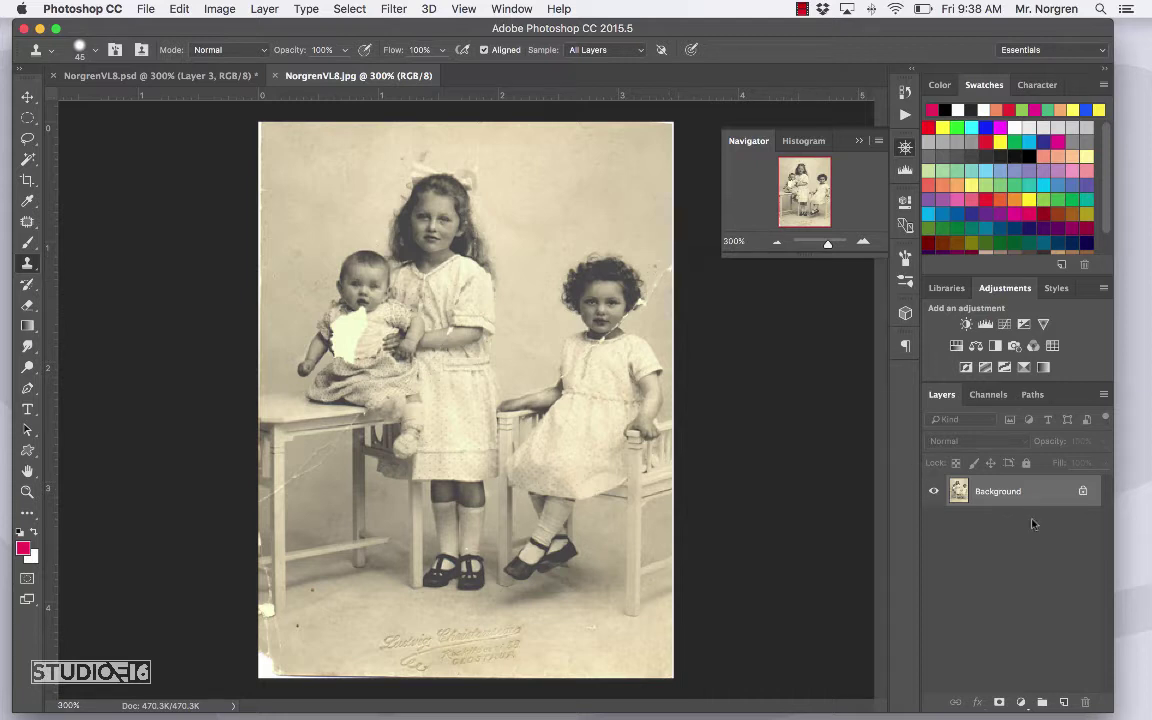
key("super+j")
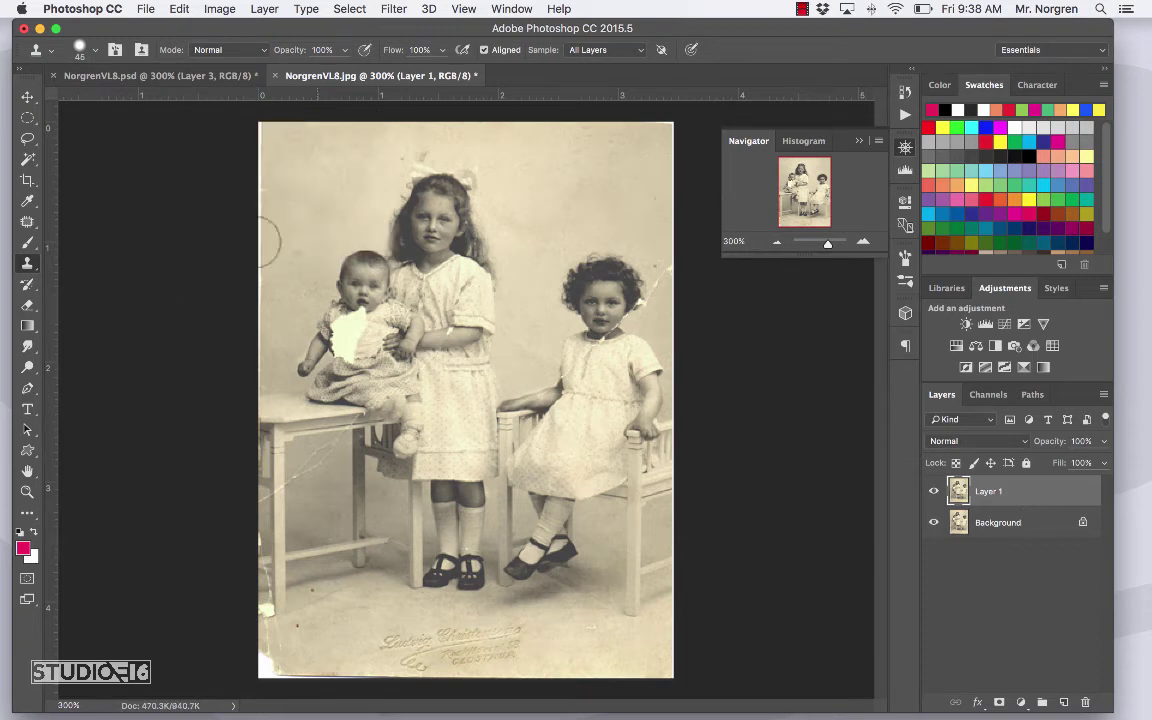
Step: Crop the photo with cropped pixels deleted and snapping off, trimming the left, right and bottom borders
left_click(28, 180)
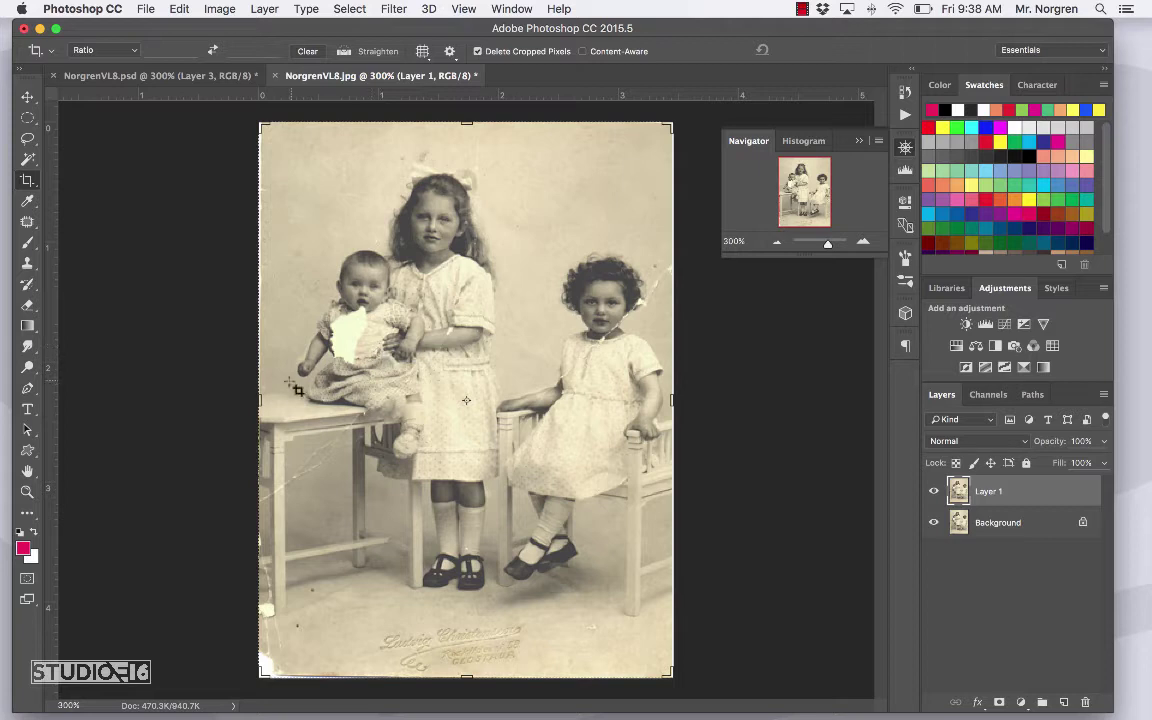
left_click_drag(261, 400, 267, 400)
left_click(477, 51)
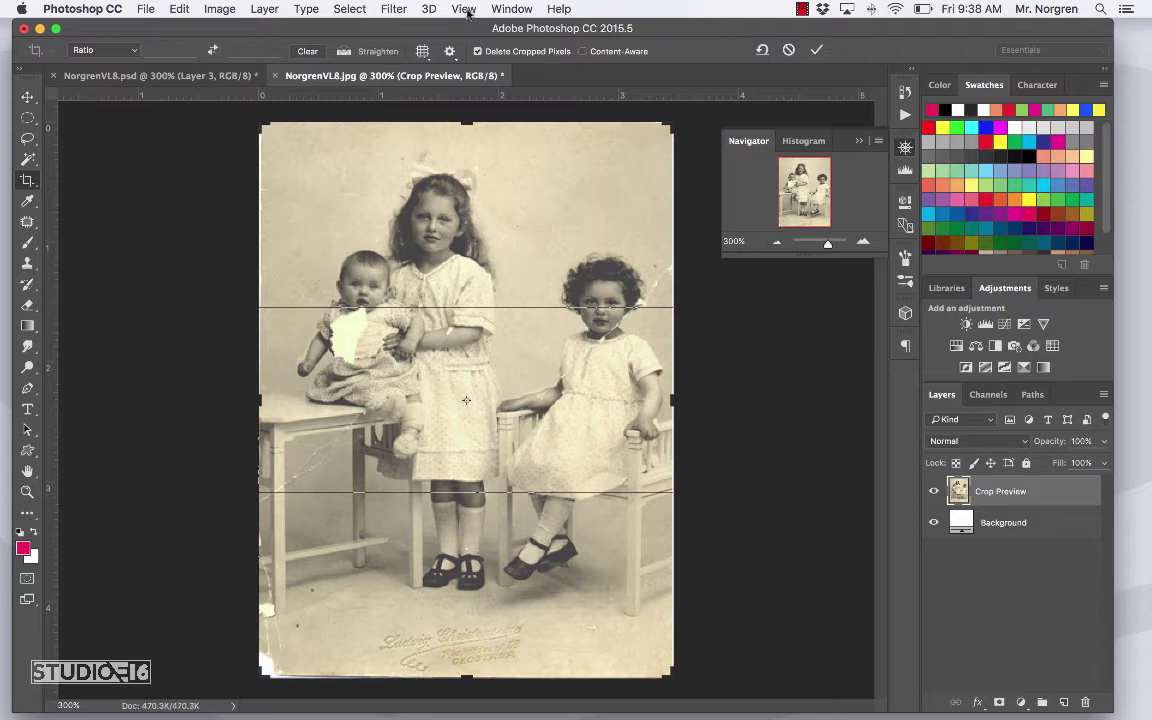
left_click(464, 9)
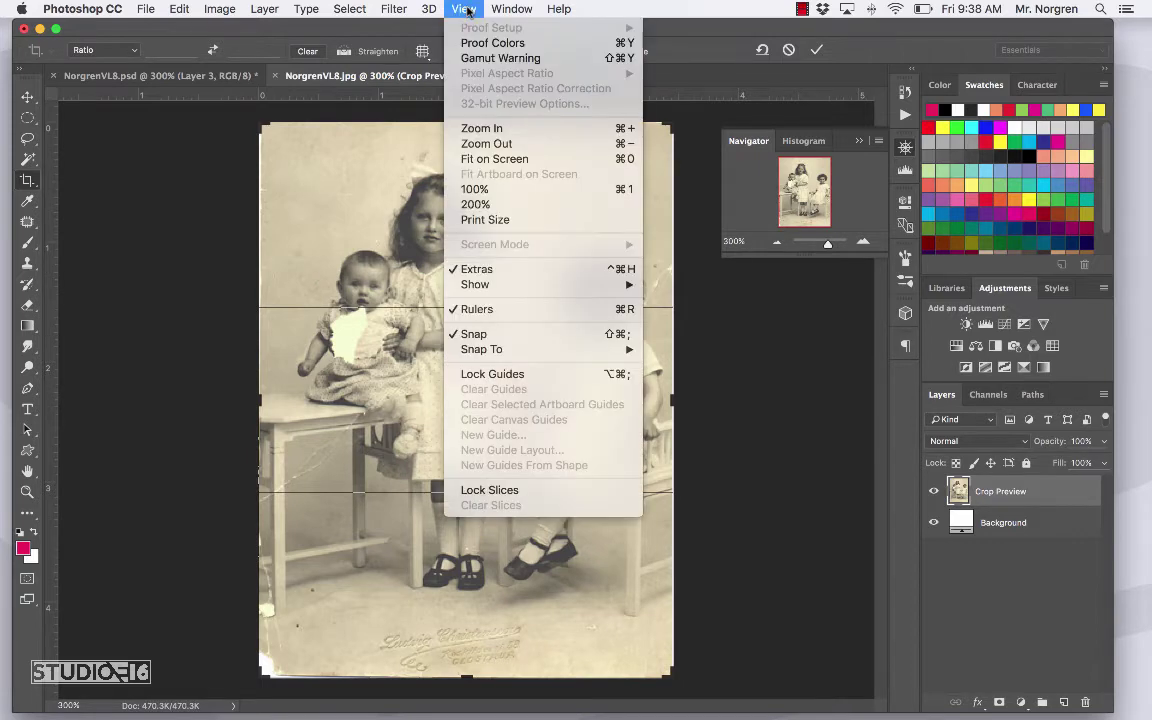
left_click(516, 334)
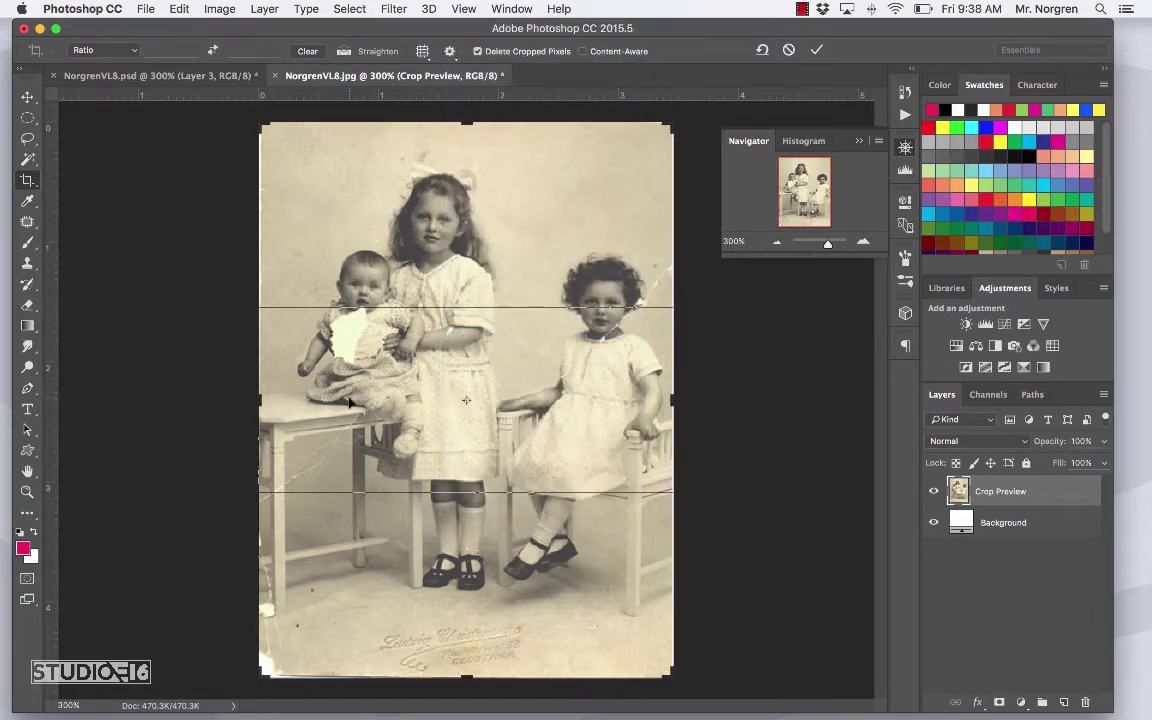
left_click_drag(259, 399, 262, 399)
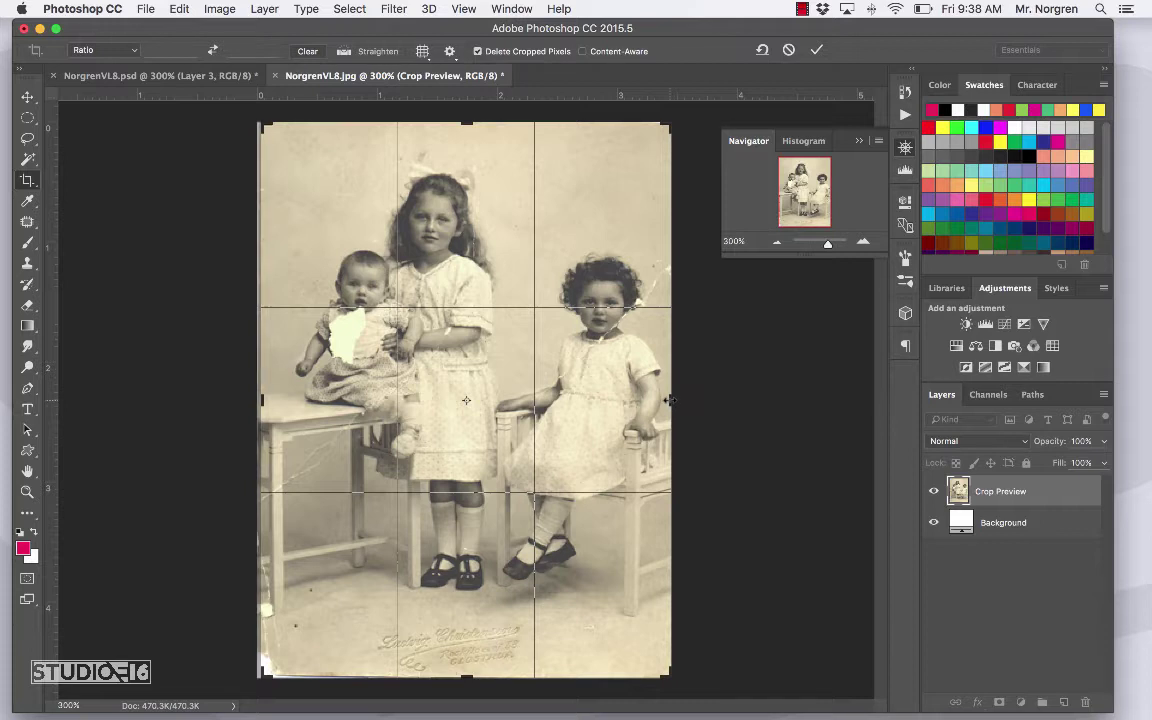
left_click_drag(665, 400, 666, 400)
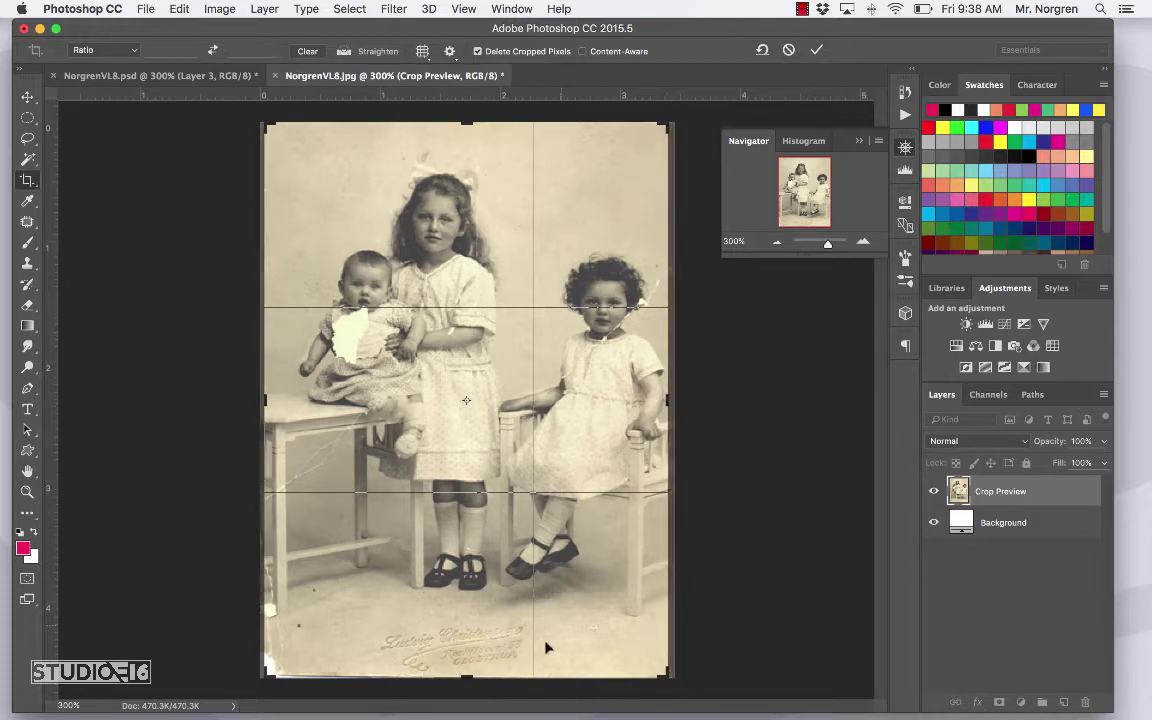
left_click_drag(467, 677, 467, 676)
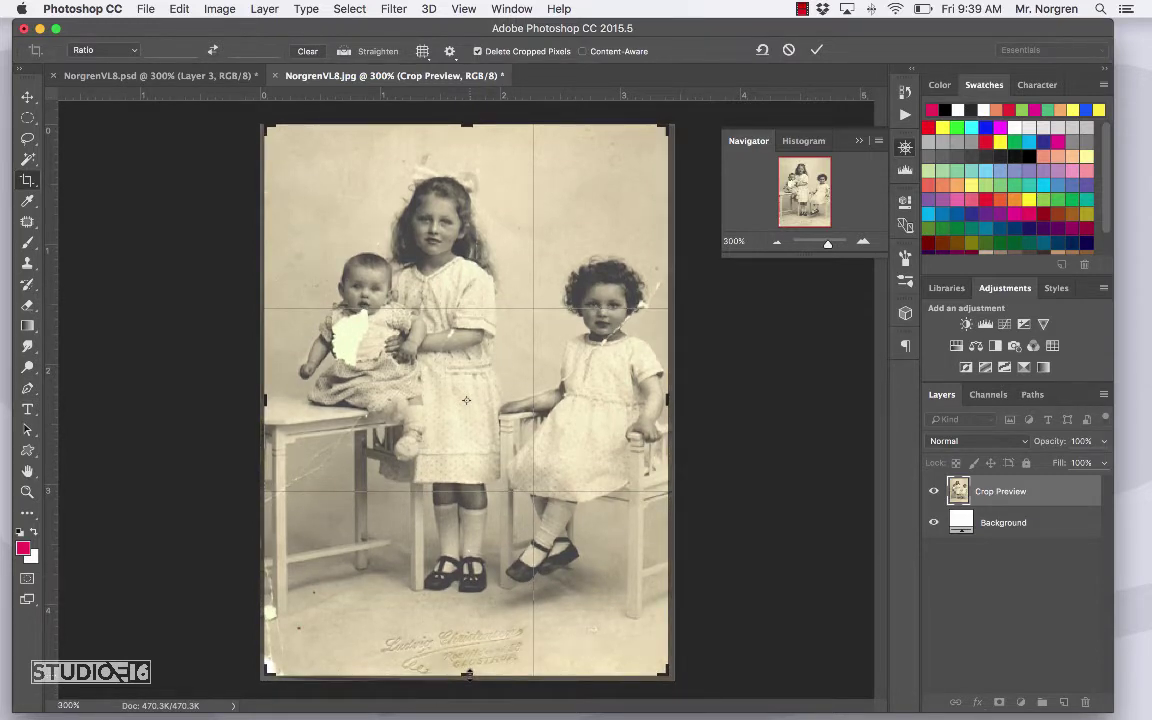
key("Return")
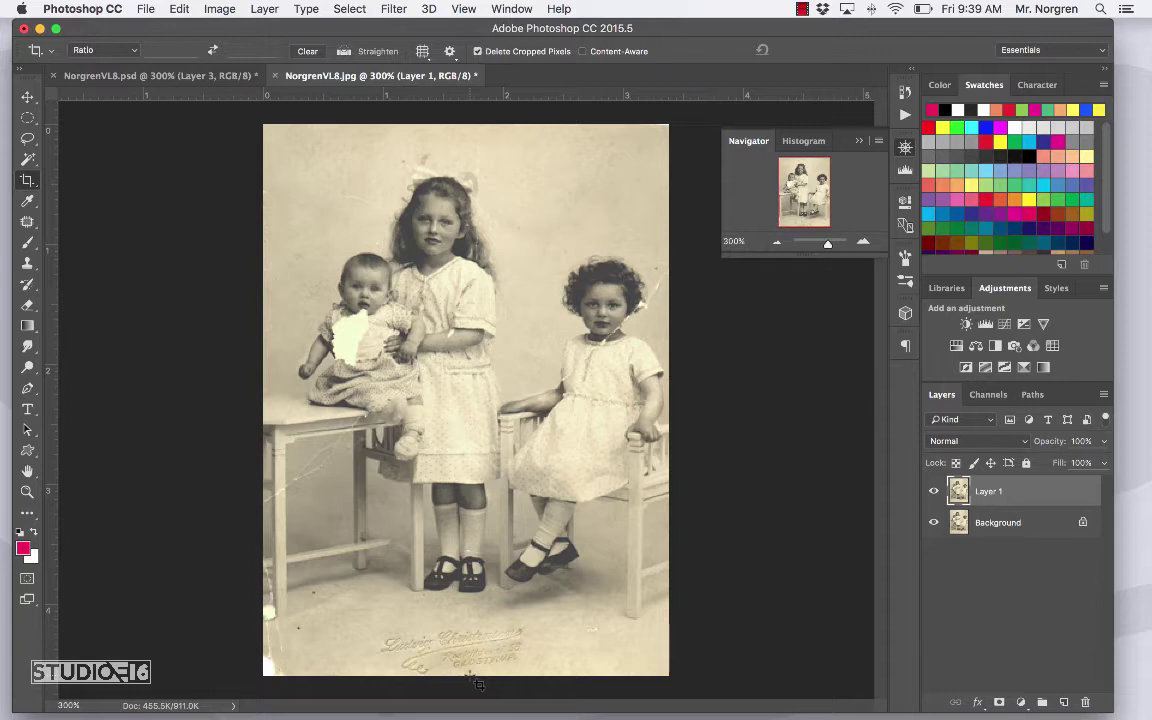
Step: Zoom in on the tall girl's head and turn off the pixel grid
left_click(27, 492)
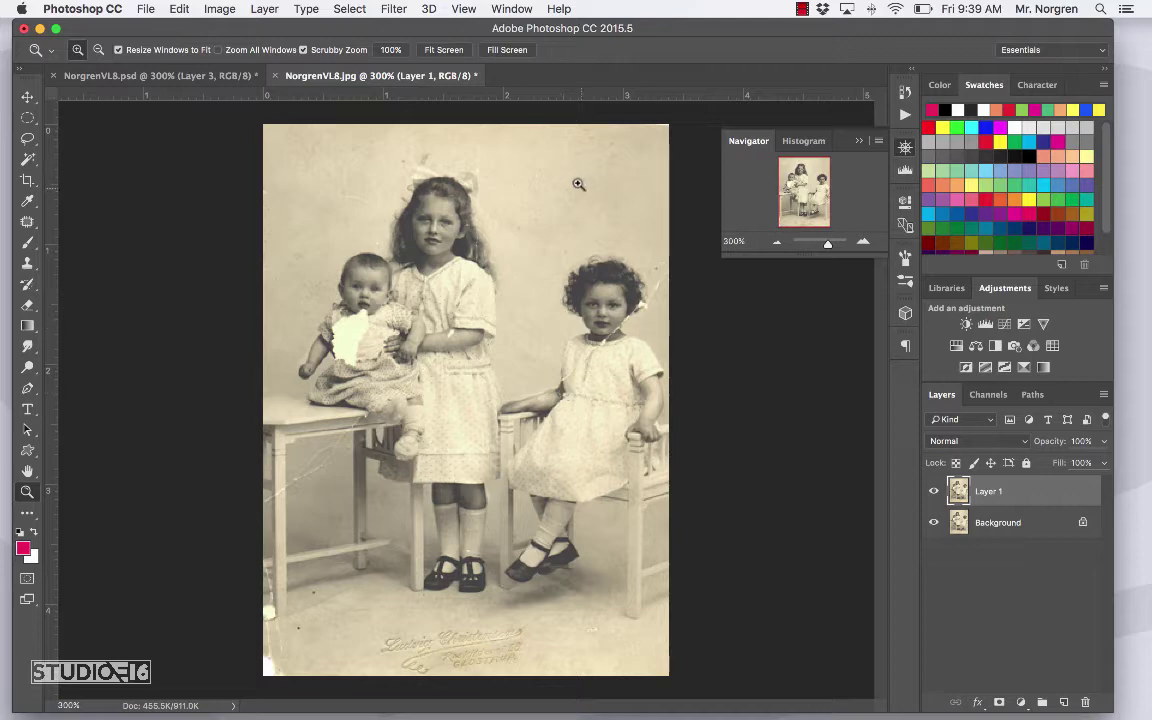
left_click_drag(478, 132, 599, 249)
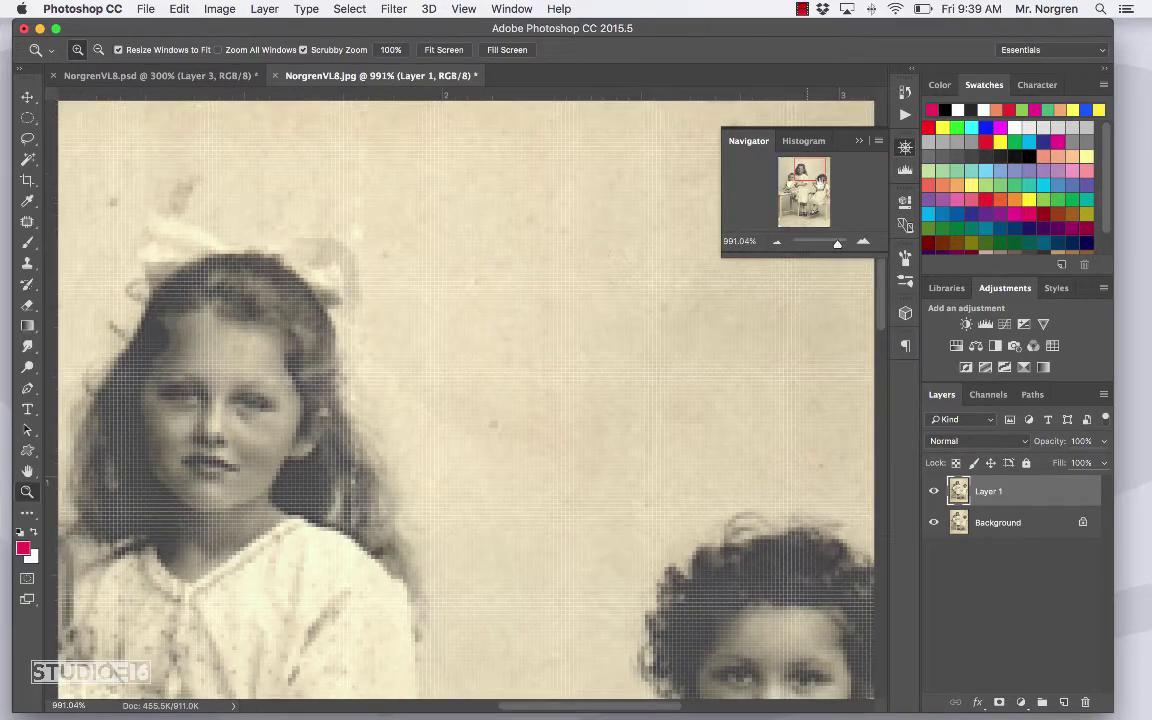
left_click(810, 136)
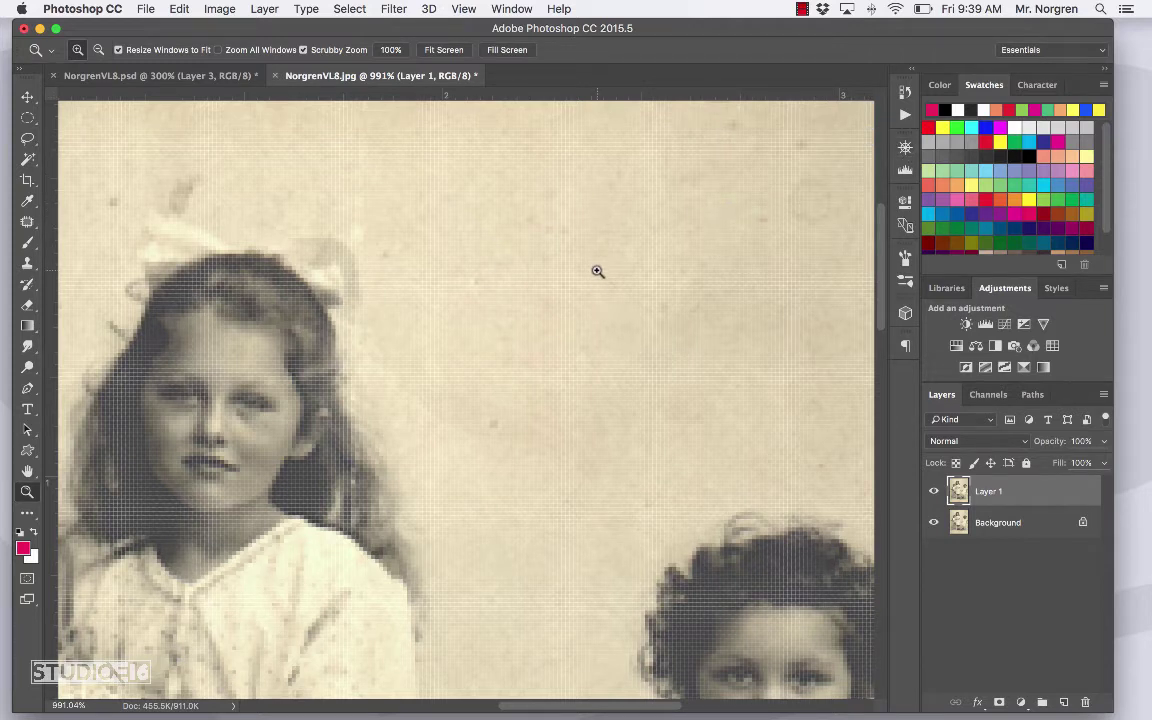
left_click(466, 10)
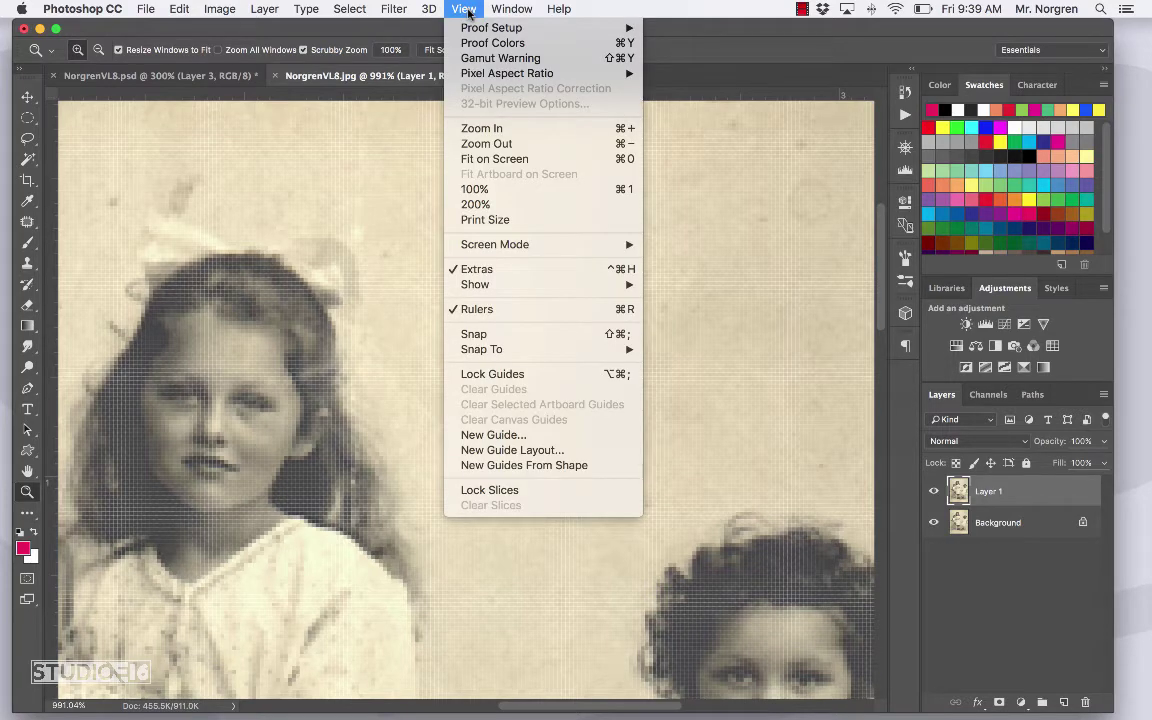
mouse_move(510, 289)
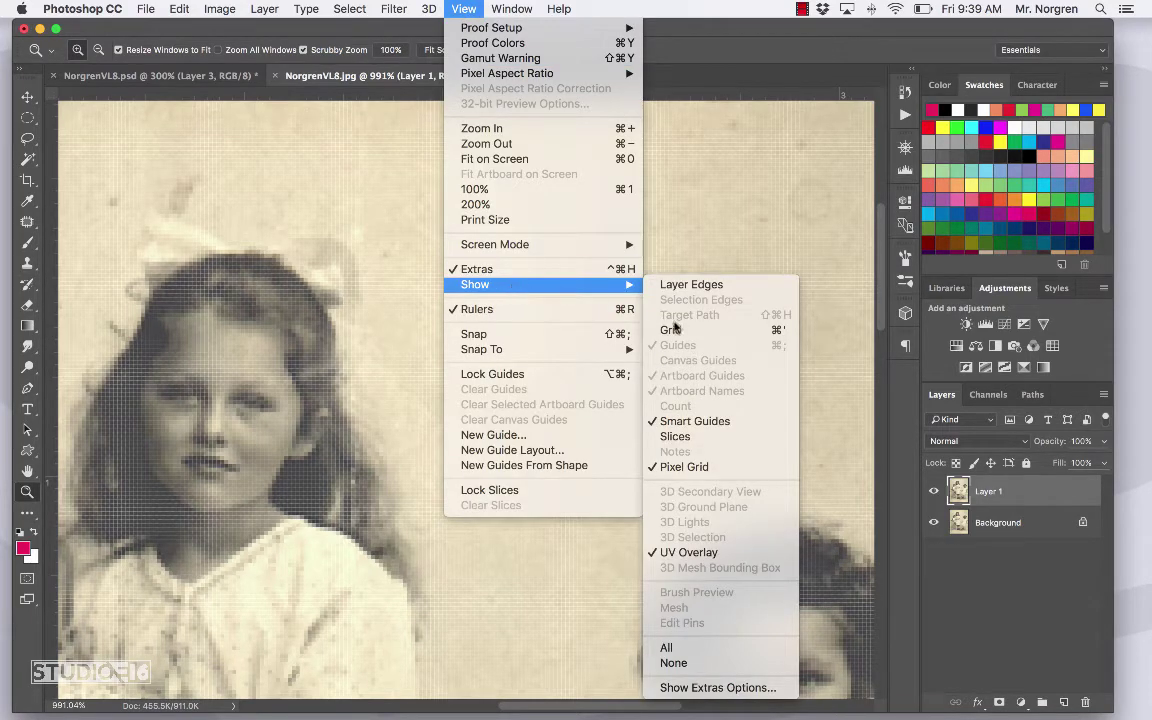
left_click(701, 472)
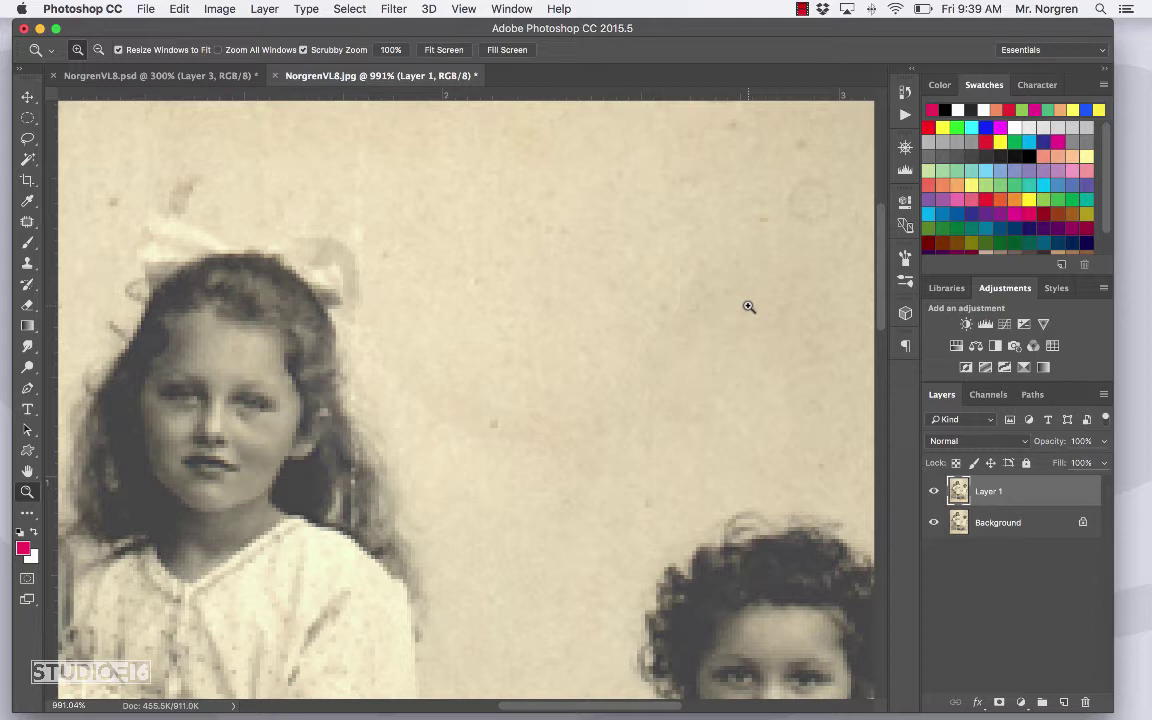
key("j")
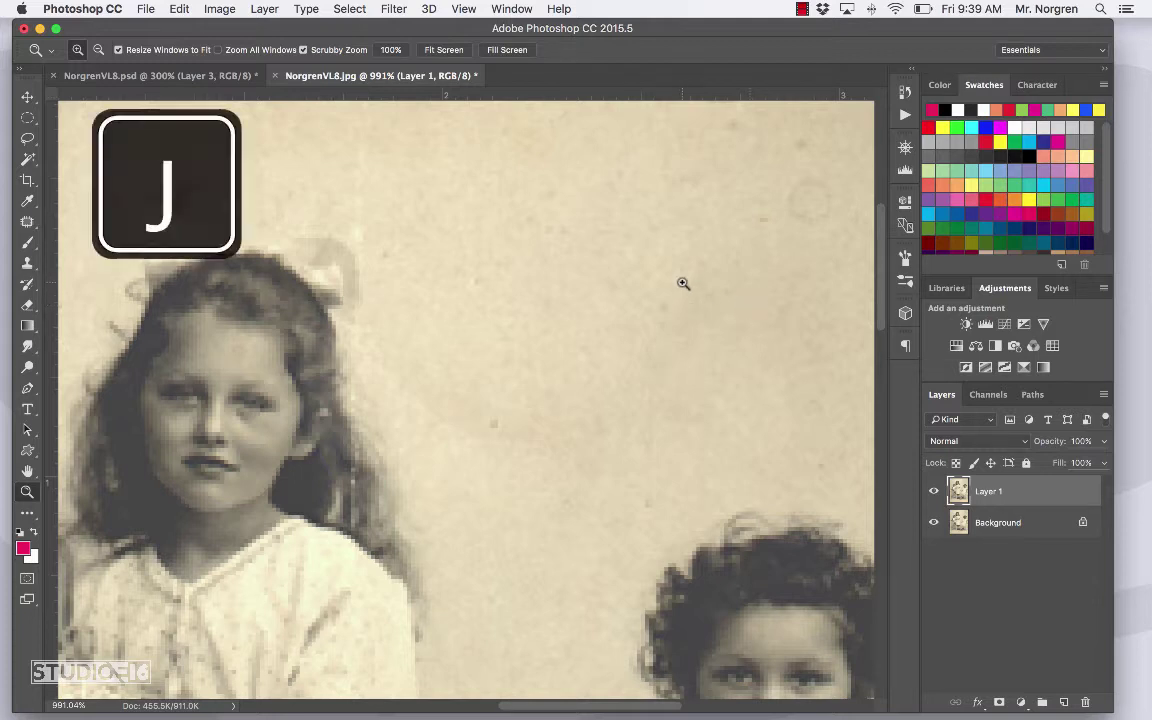
Step: Choose the Spot Healing Brush and size it down to about 9 px
key("j")
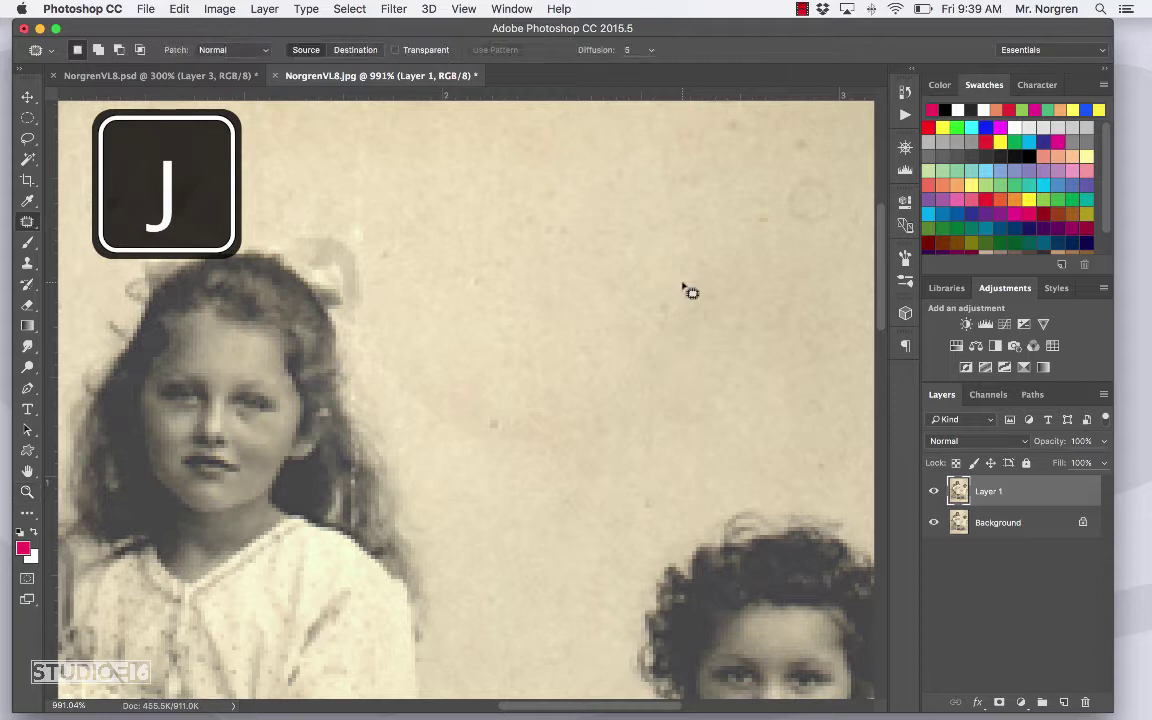
left_click(28, 222)
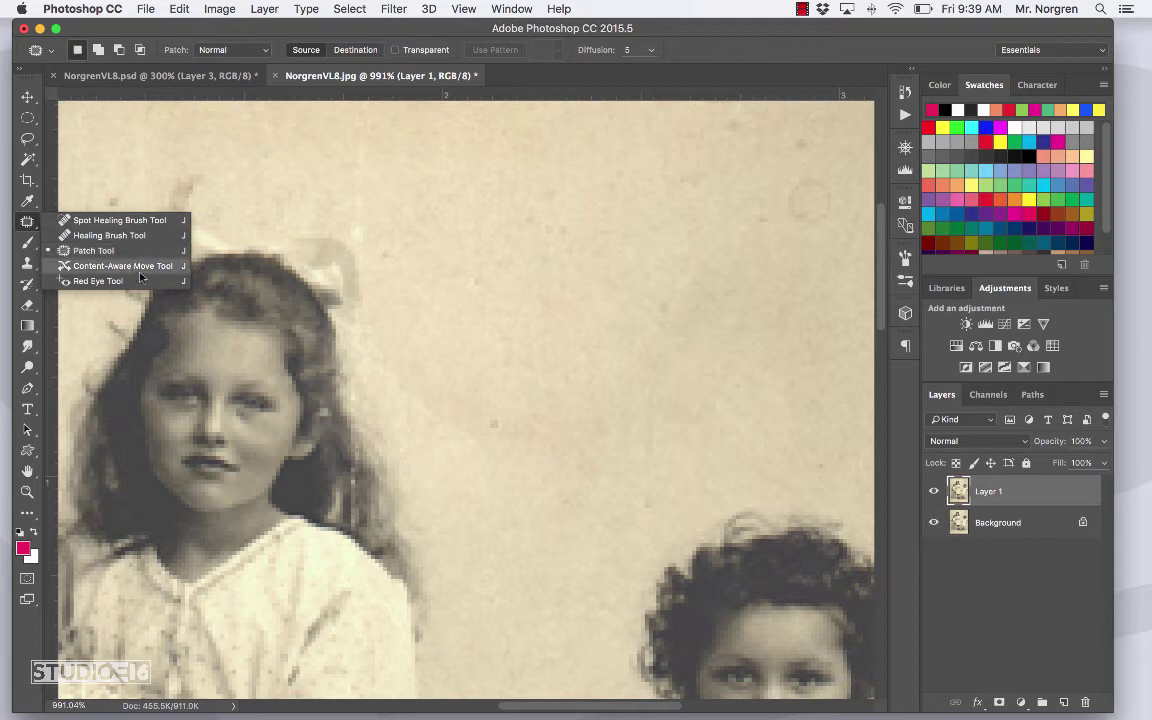
left_click(116, 221)
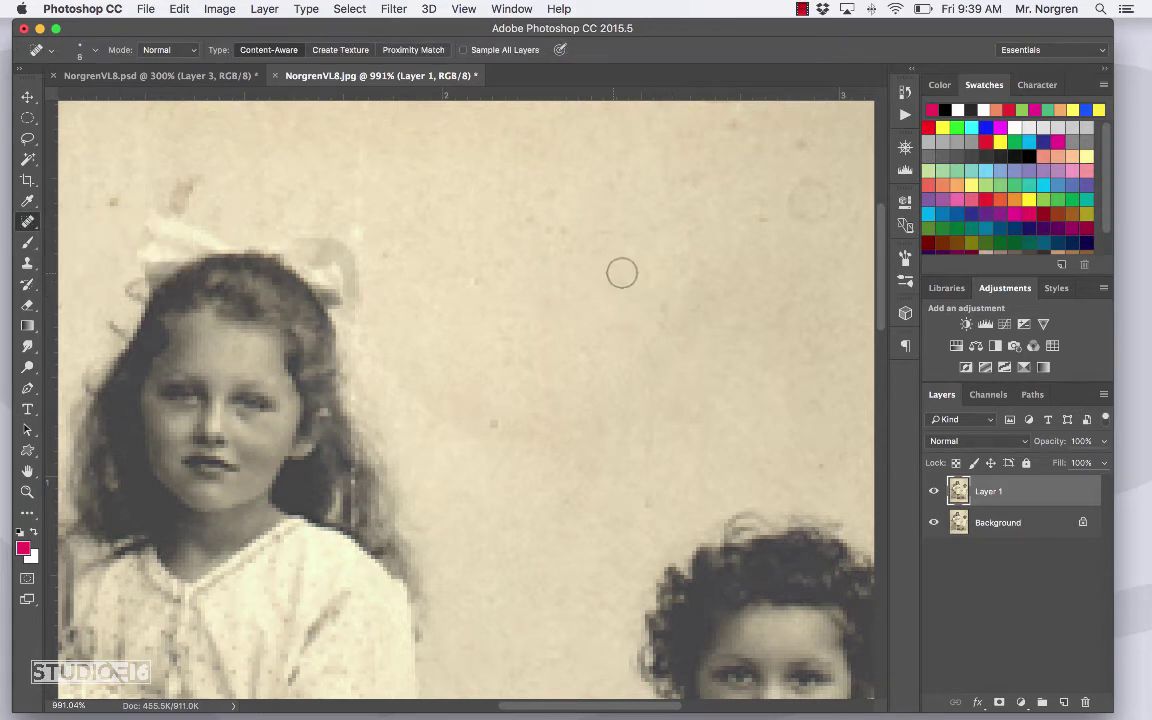
key("]")
key("]")
key("]")
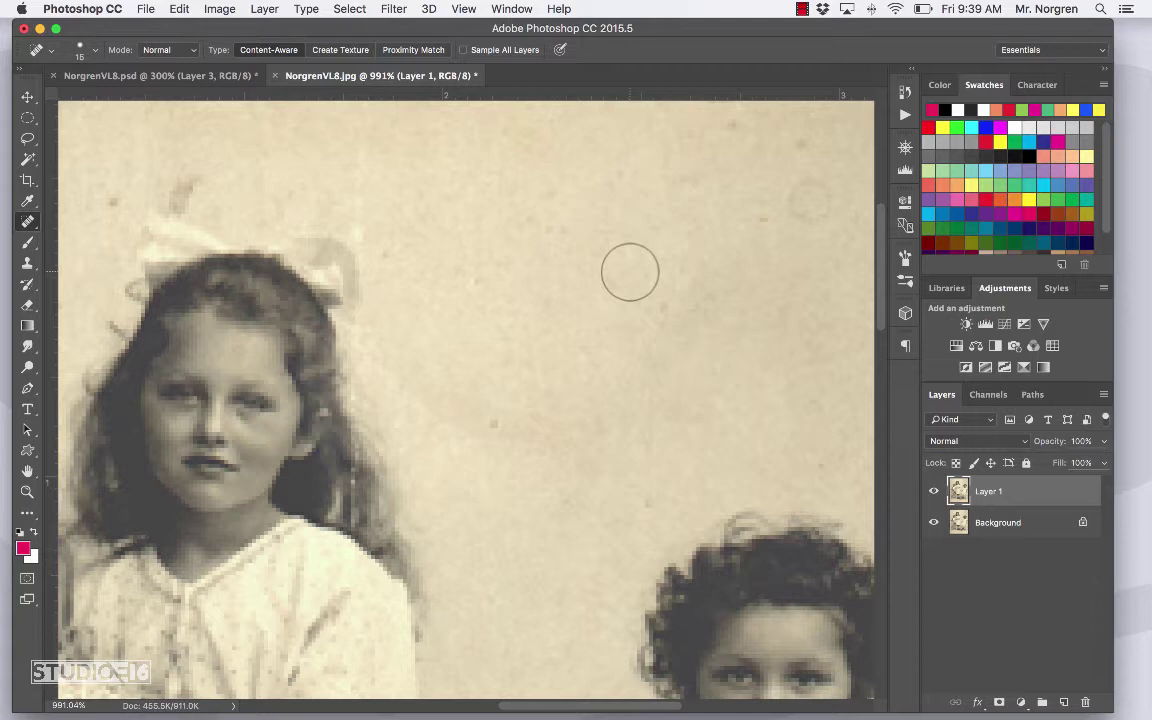
key("bracketleft")
scroll(630, 272, "up", 2)
right_click(630, 268)
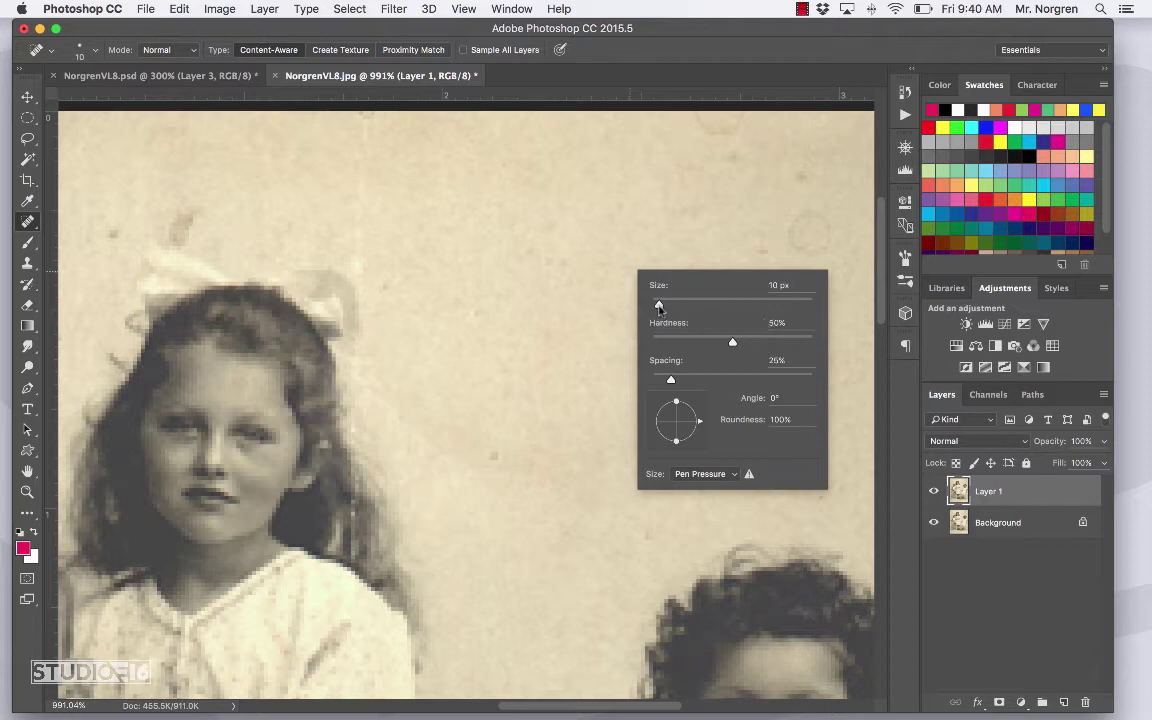
left_click_drag(658, 304, 663, 305)
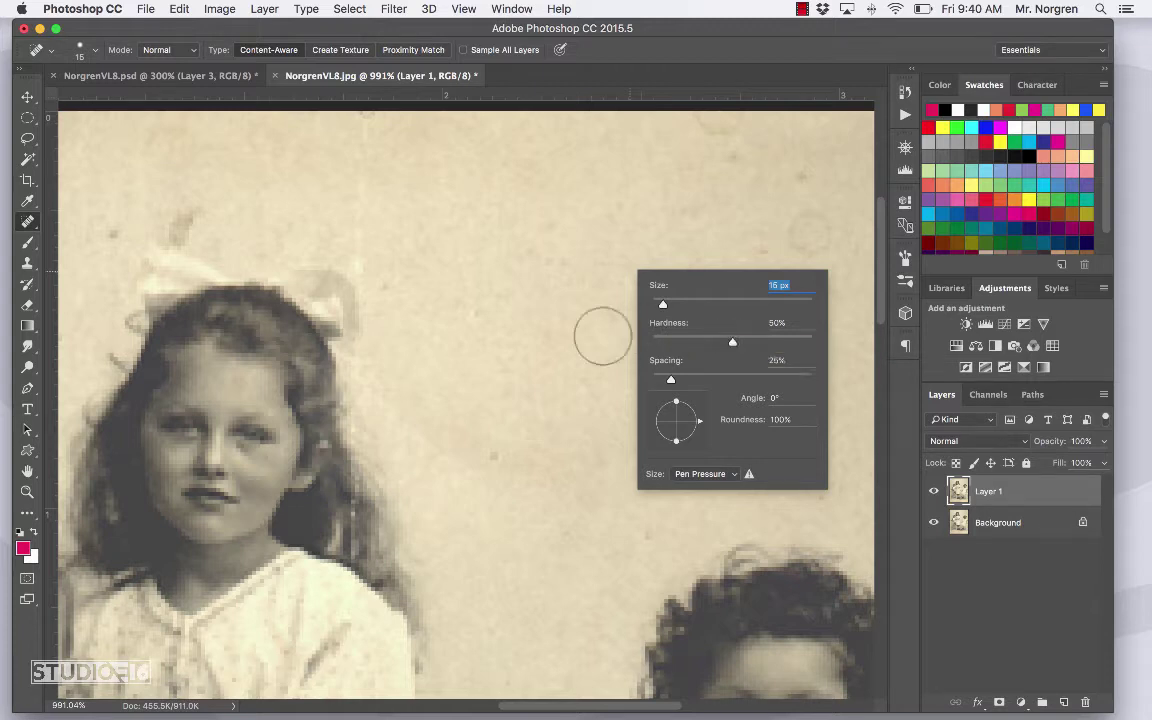
key("Return")
key("bracketleft")
key("bracketleft")
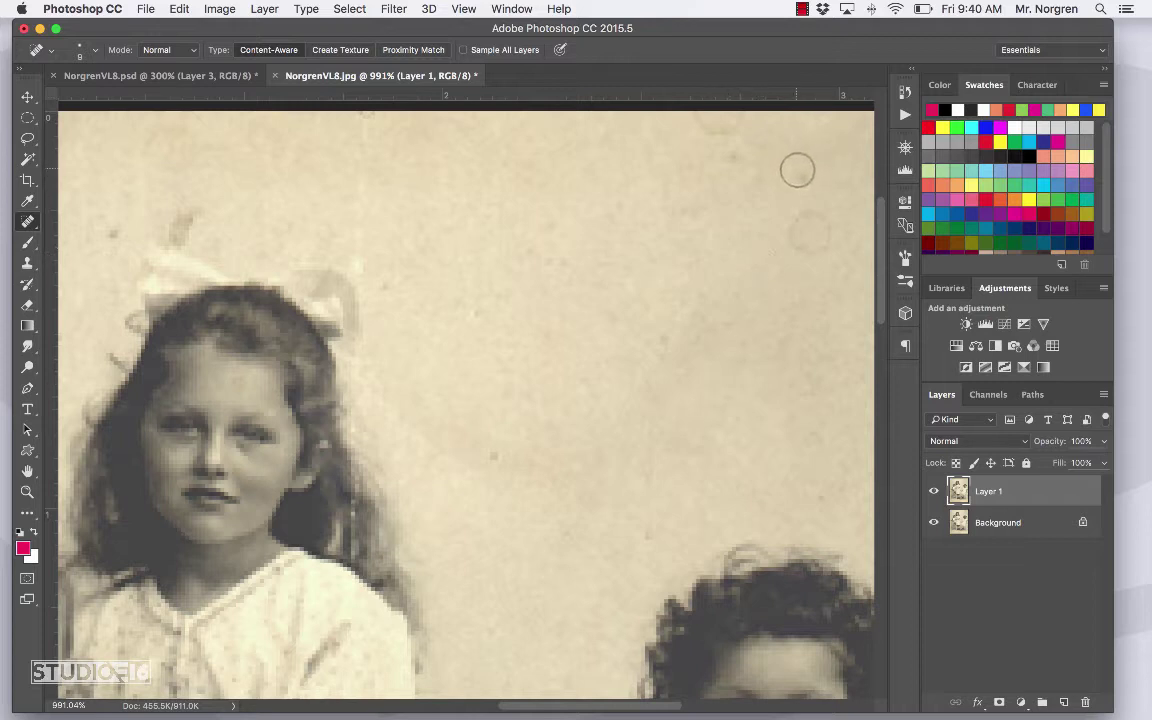
Step: Heal the dark spots along the top edge and across the background around the tall girl
left_click(720, 154)
left_click_drag(738, 118, 705, 120)
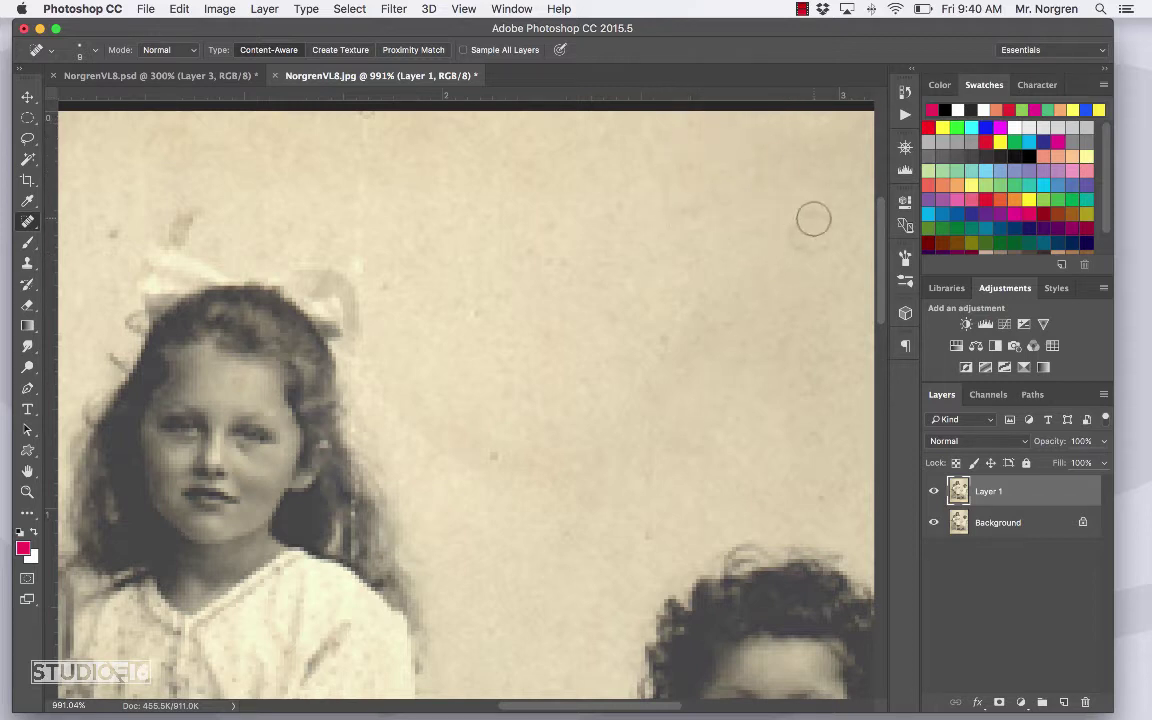
left_click_drag(812, 216, 810, 229)
left_click(563, 262)
left_click(550, 261)
left_click(550, 229)
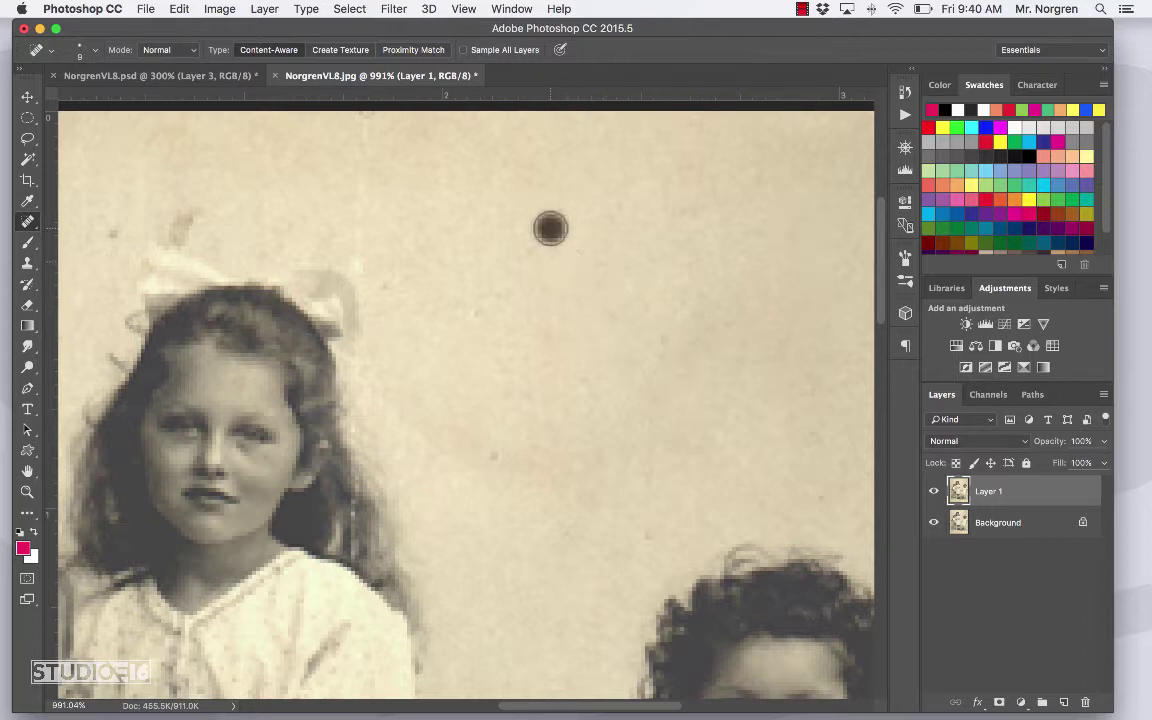
left_click(496, 457)
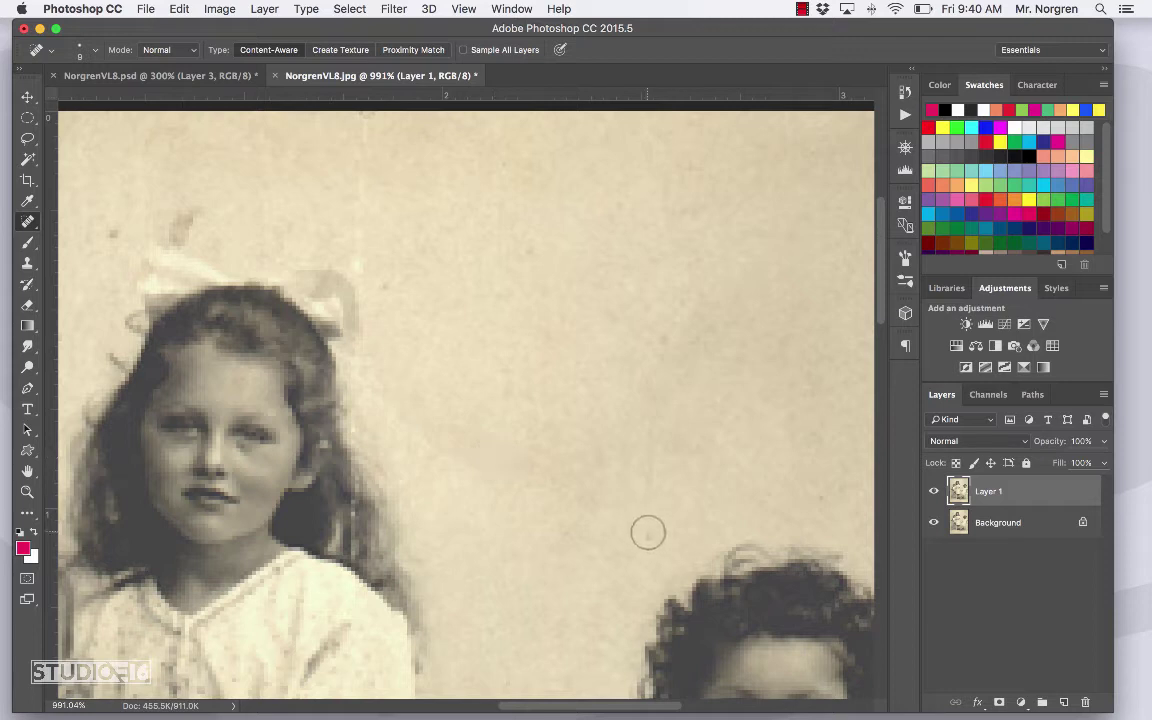
left_click(565, 537)
left_click(671, 329)
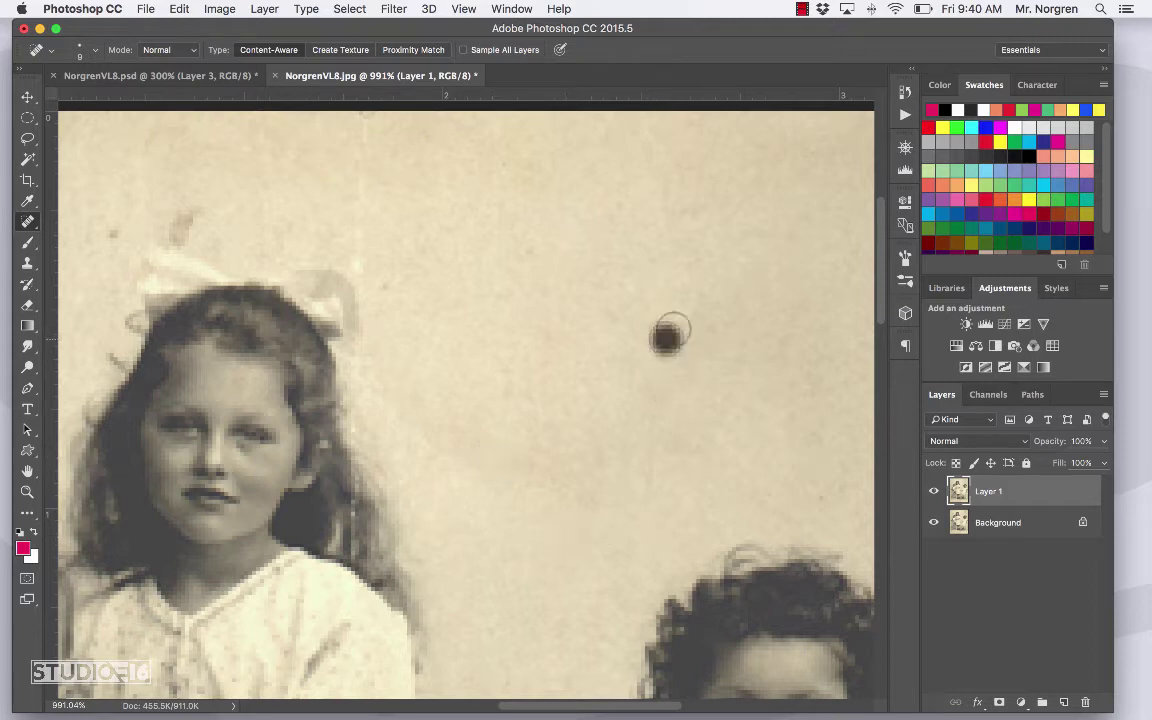
left_click(826, 486)
left_click(820, 432)
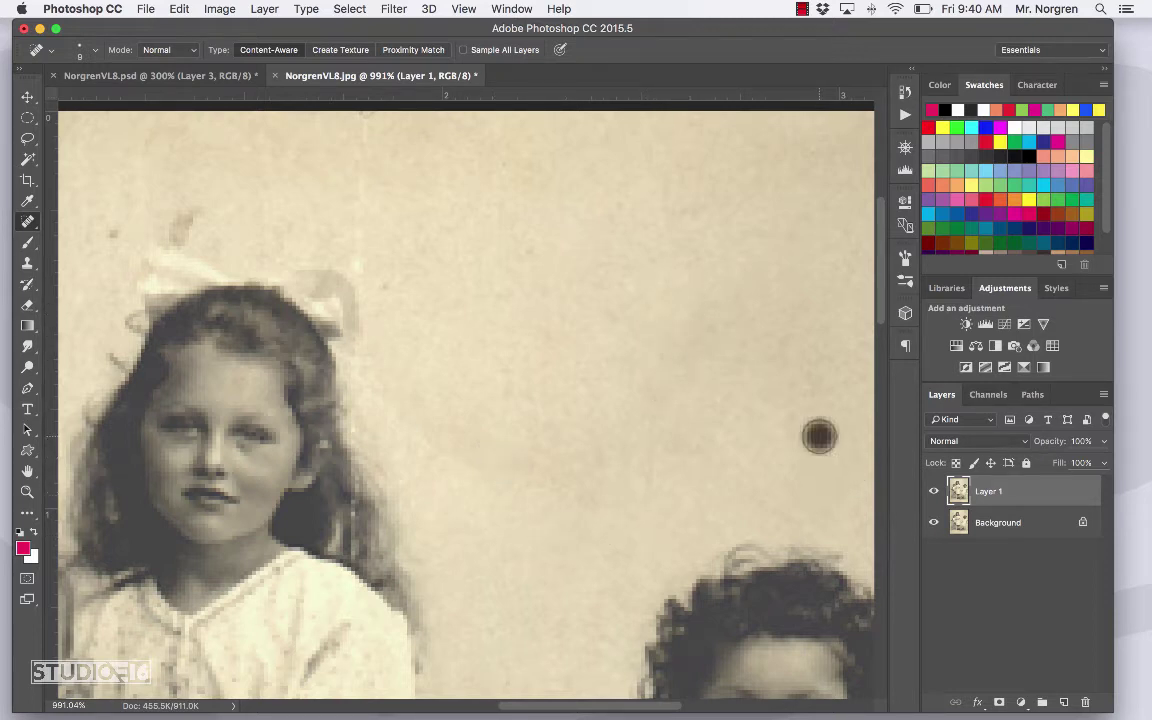
left_click(390, 282)
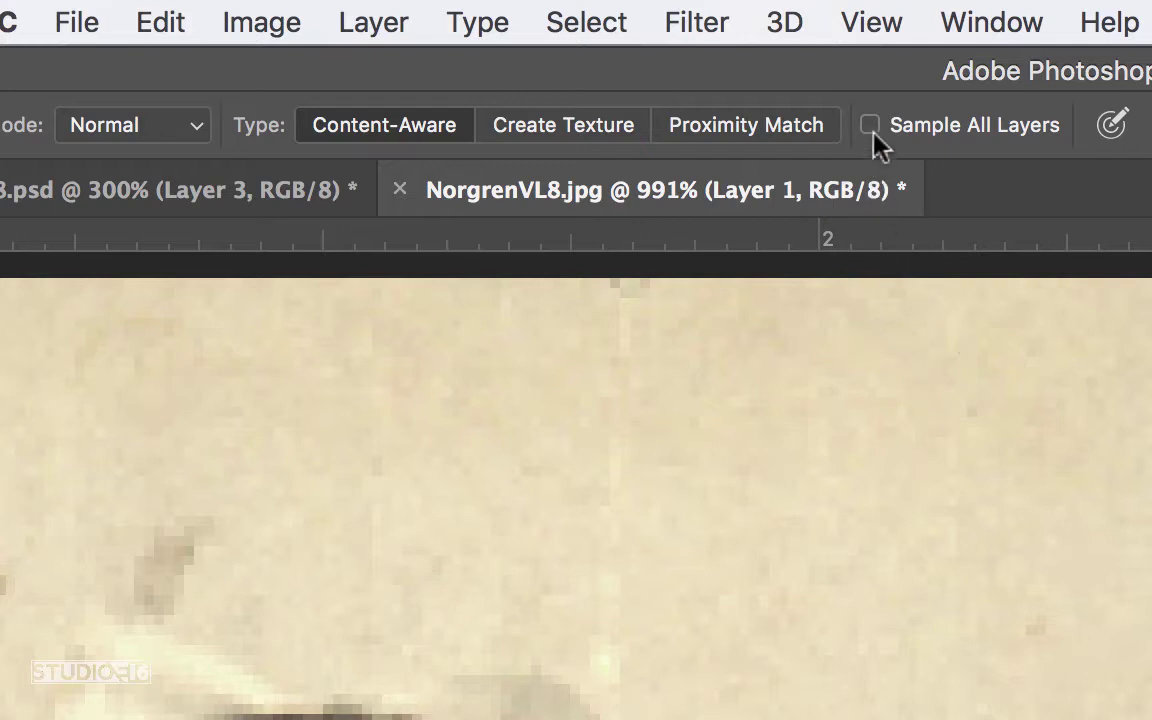
Step: Heal the blemish above the tall girl's head with Create Texture, then revert to Content-Aware
left_click(538, 130)
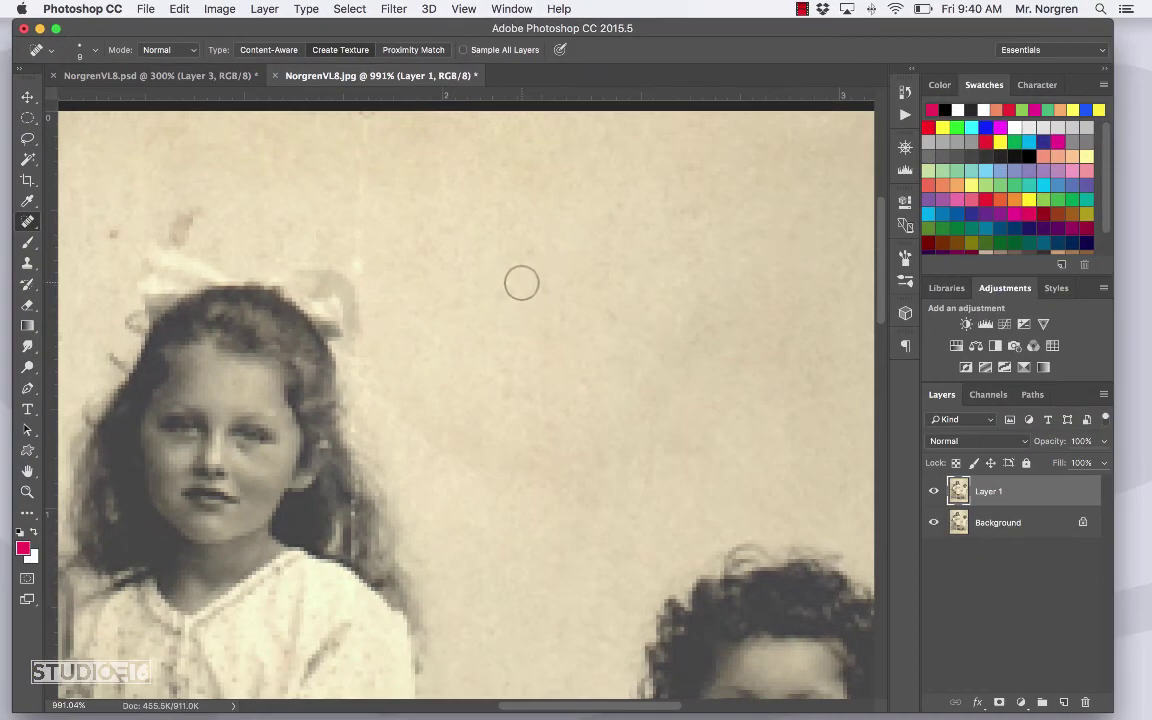
left_click_drag(521, 283, 512, 262)
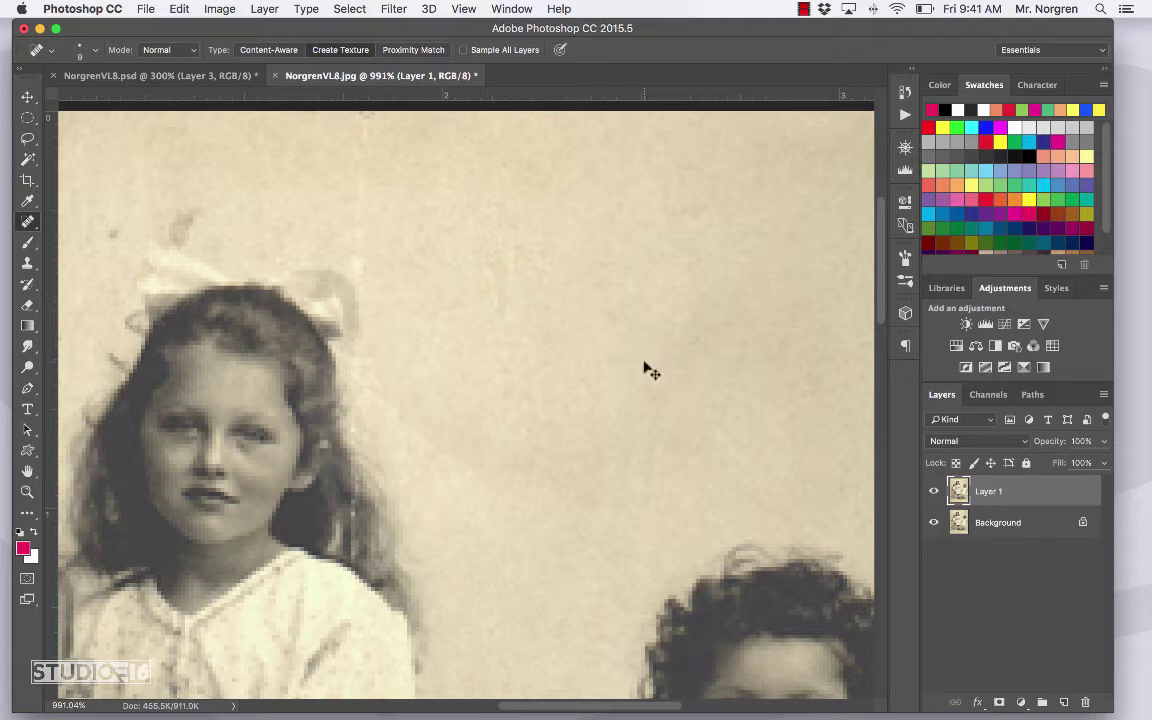
left_click(271, 50)
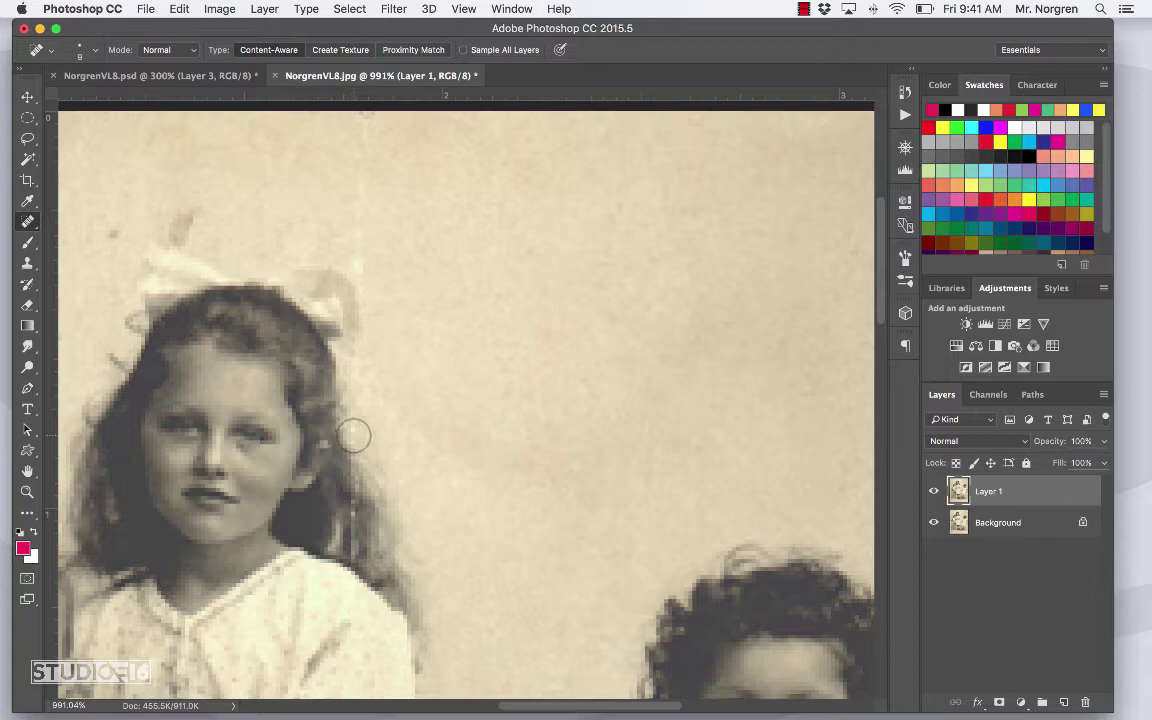
Step: Pan the view past the baby down to the cracked table leg
left_click_drag(360, 431, 442, 337)
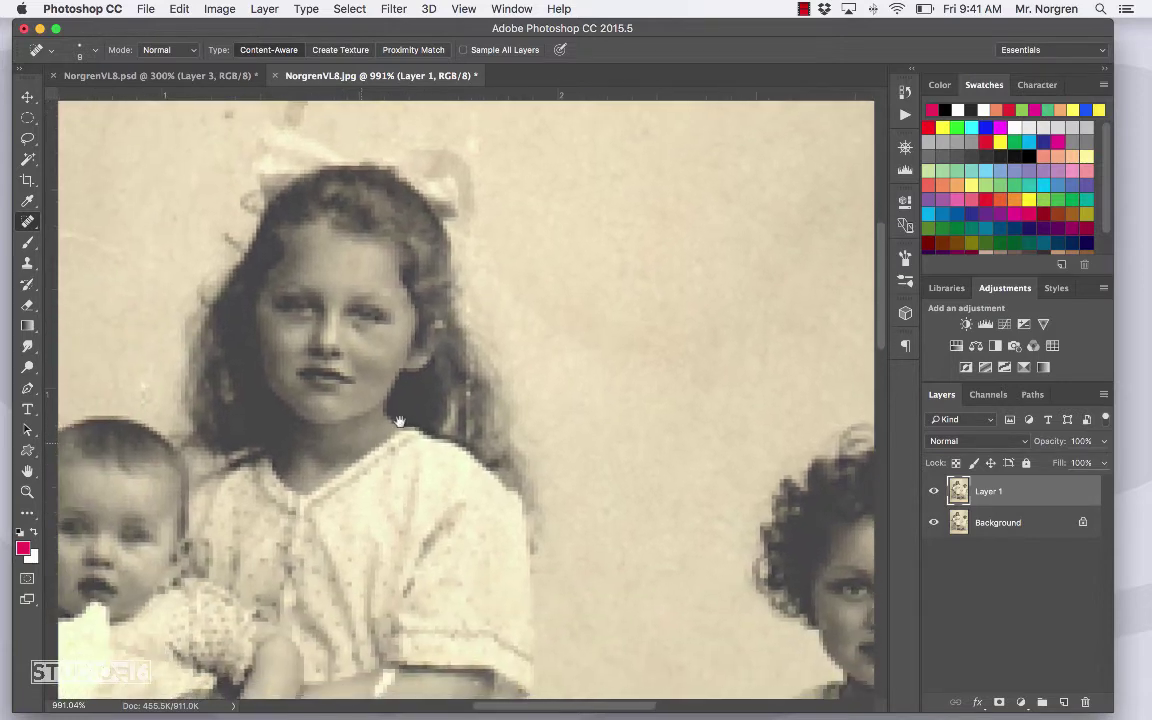
left_click_drag(404, 419, 468, 388)
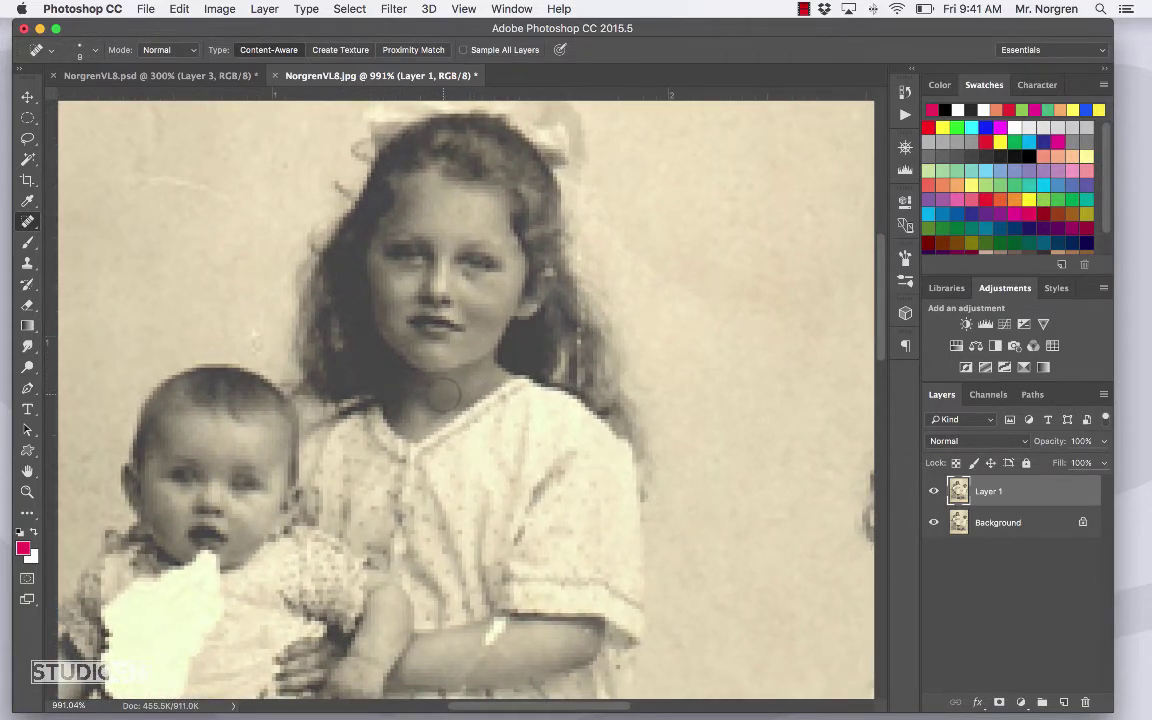
key("h")
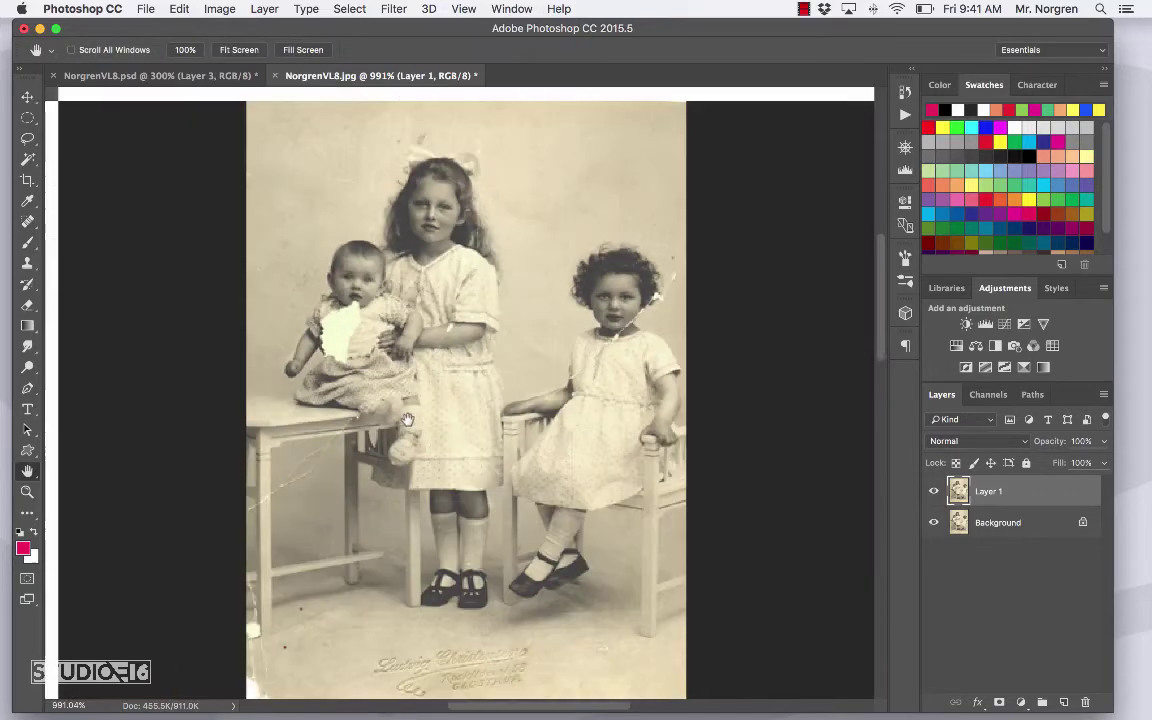
mouse_move(437, 391)
left_mouse_down()
mouse_move(409, 418)
mouse_move(375, 400)
mouse_move(315, 495)
left_mouse_up()
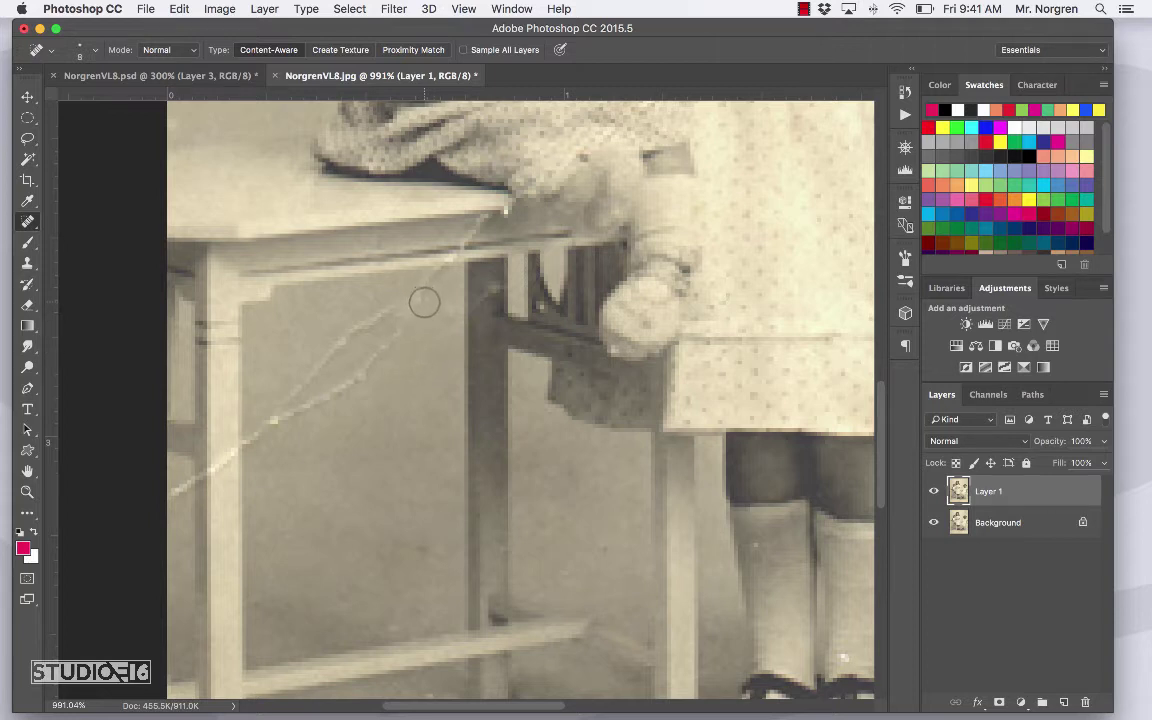
Step: Try a smaller spot-heal stroke along the table-leg crack, undo it, and switch to the Healing Brush
key("bracketleft")
key("bracketleft")
mouse_move(429, 285)
left_mouse_down()
mouse_move(350, 388)
mouse_move(256, 438)
left_mouse_up()
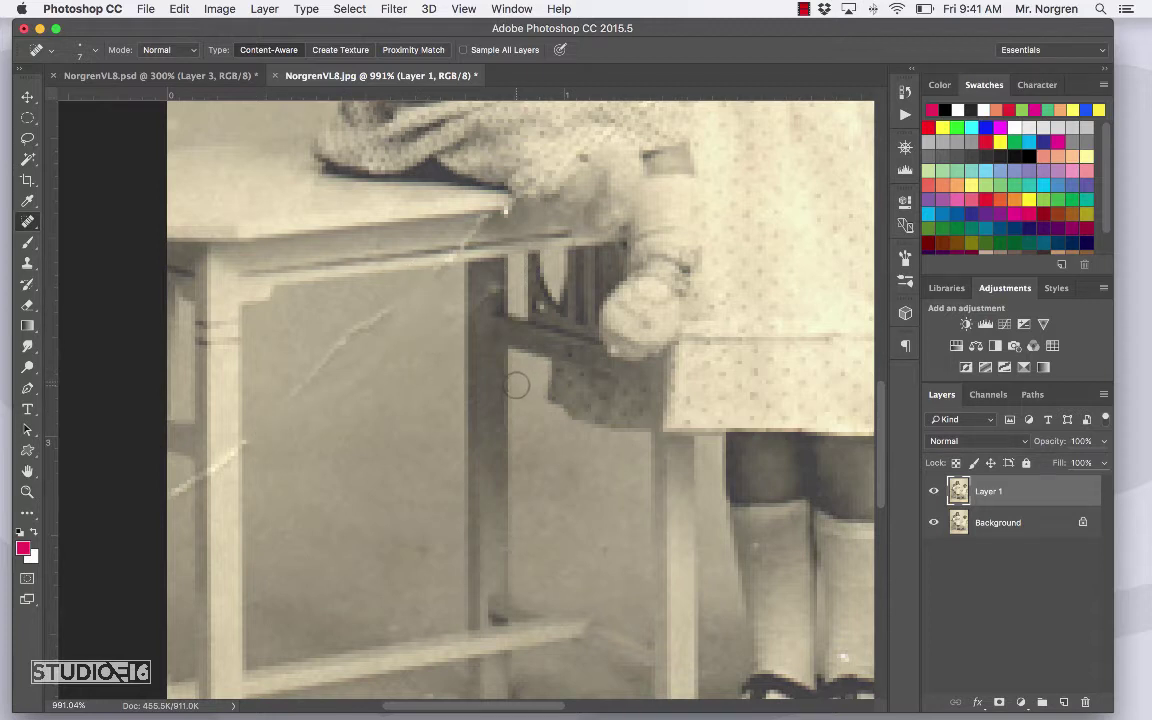
key("super+z")
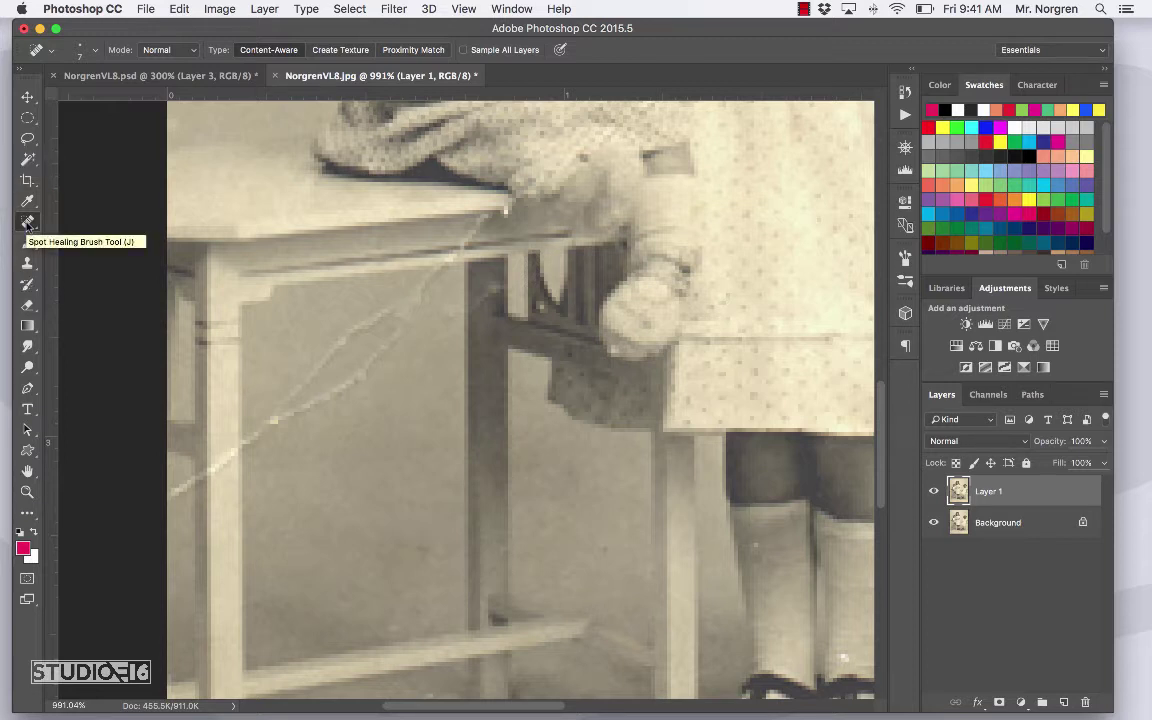
key("shift+j")
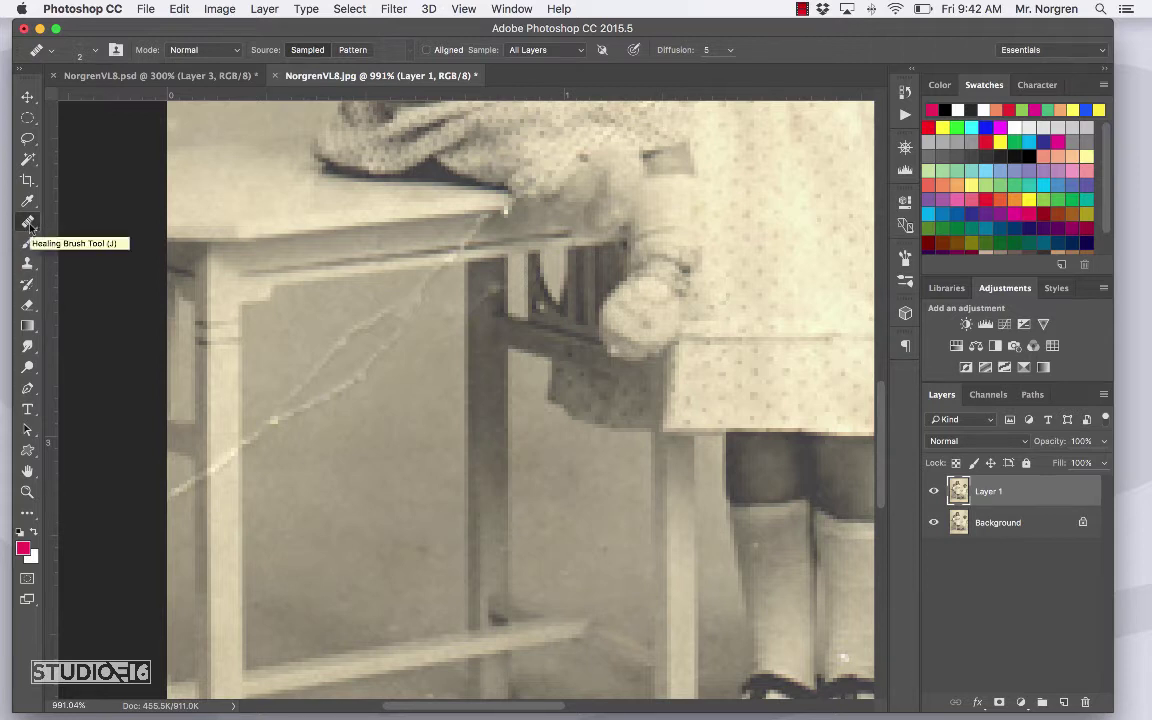
Step: Select the Healing Brush Tool at size 6, ready to sample clean wall
left_click(28, 222)
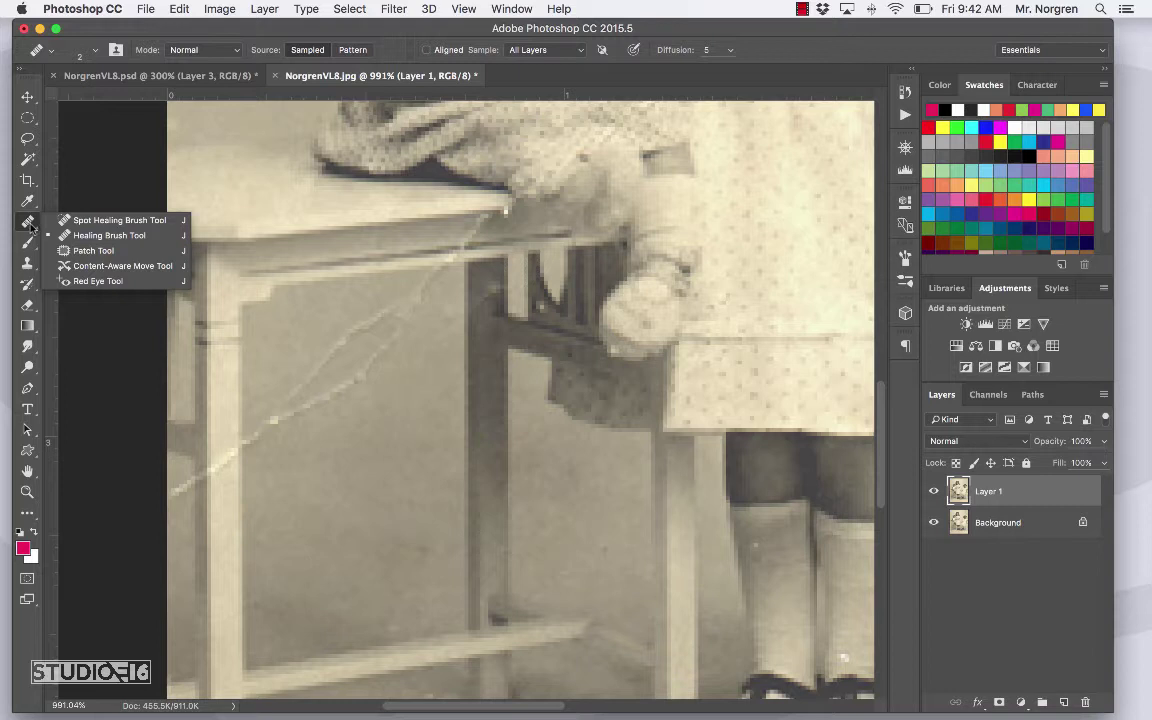
left_click(135, 238)
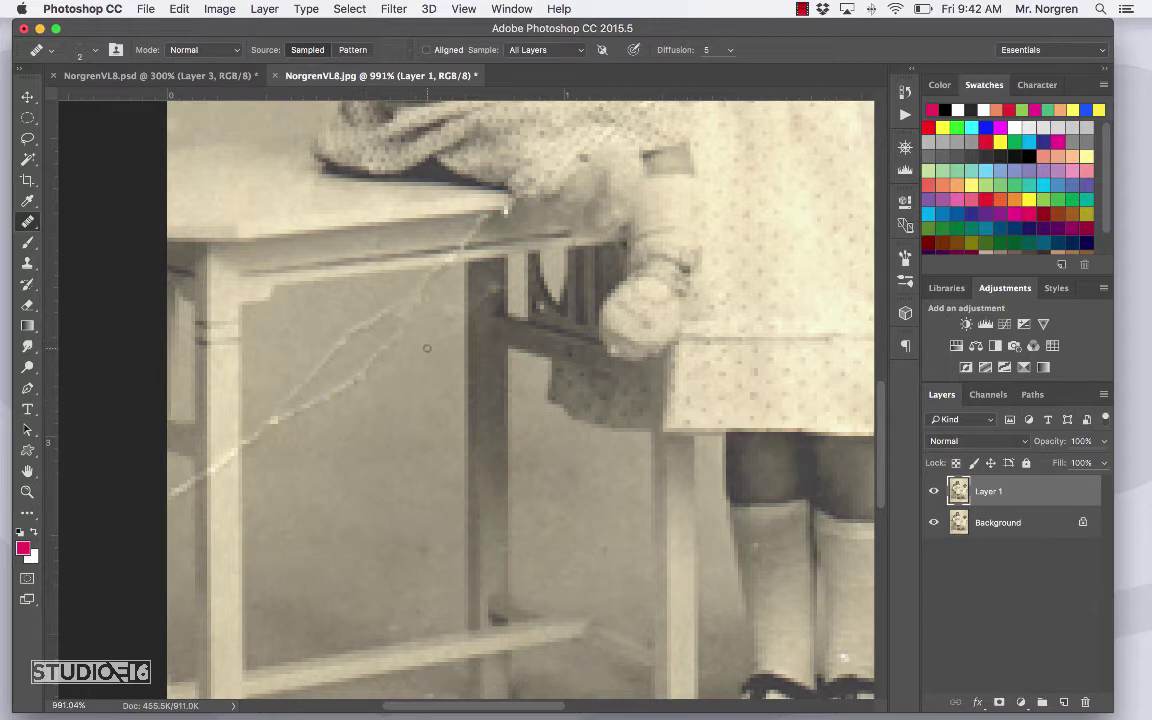
key("bracketright")
key("bracketright")
key("bracketright")
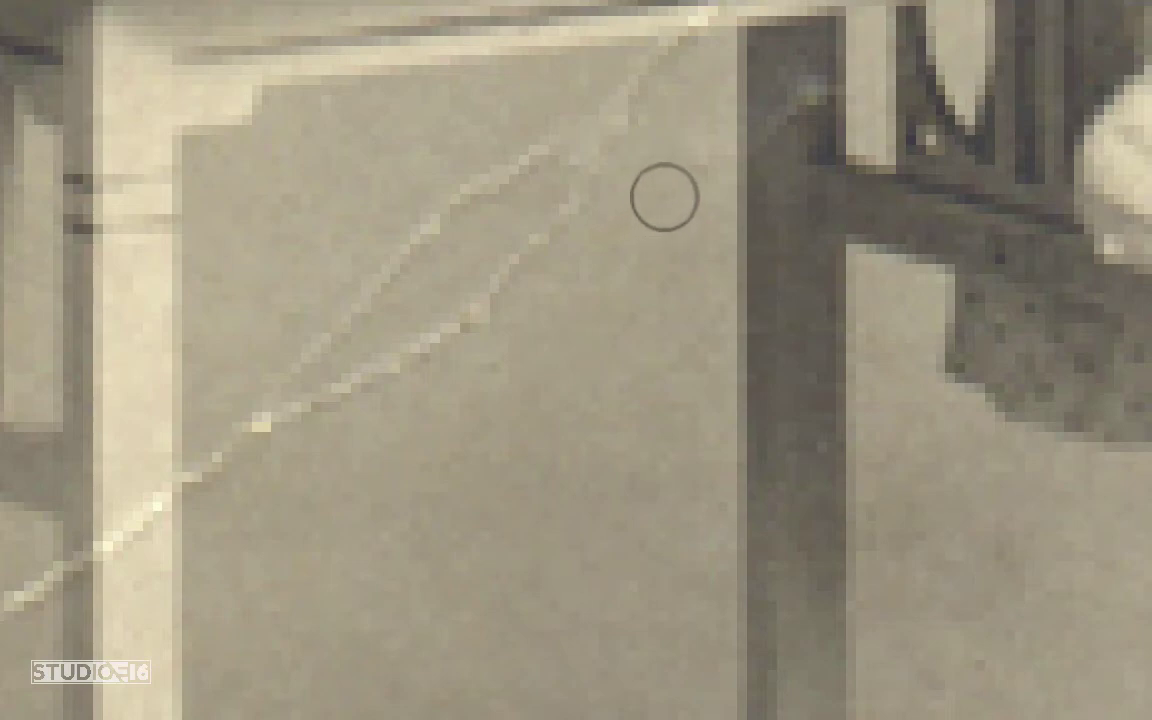
key("alt")
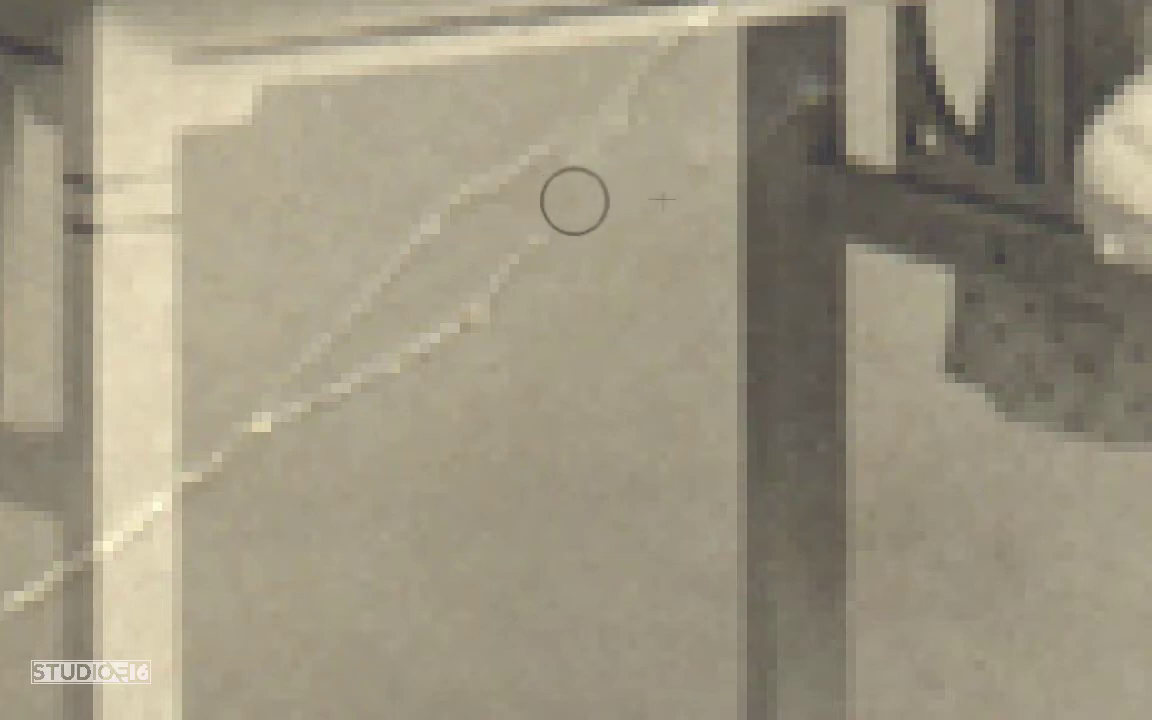
Step: Paint out the long crack from its top down to the table leg, resampling clean wall between strokes
mouse_move(574, 201)
left_mouse_down()
mouse_move(539, 229)
mouse_move(576, 177)
mouse_move(514, 273)
mouse_move(528, 254)
mouse_move(470, 315)
mouse_move(476, 300)
mouse_move(408, 365)
left_mouse_up()
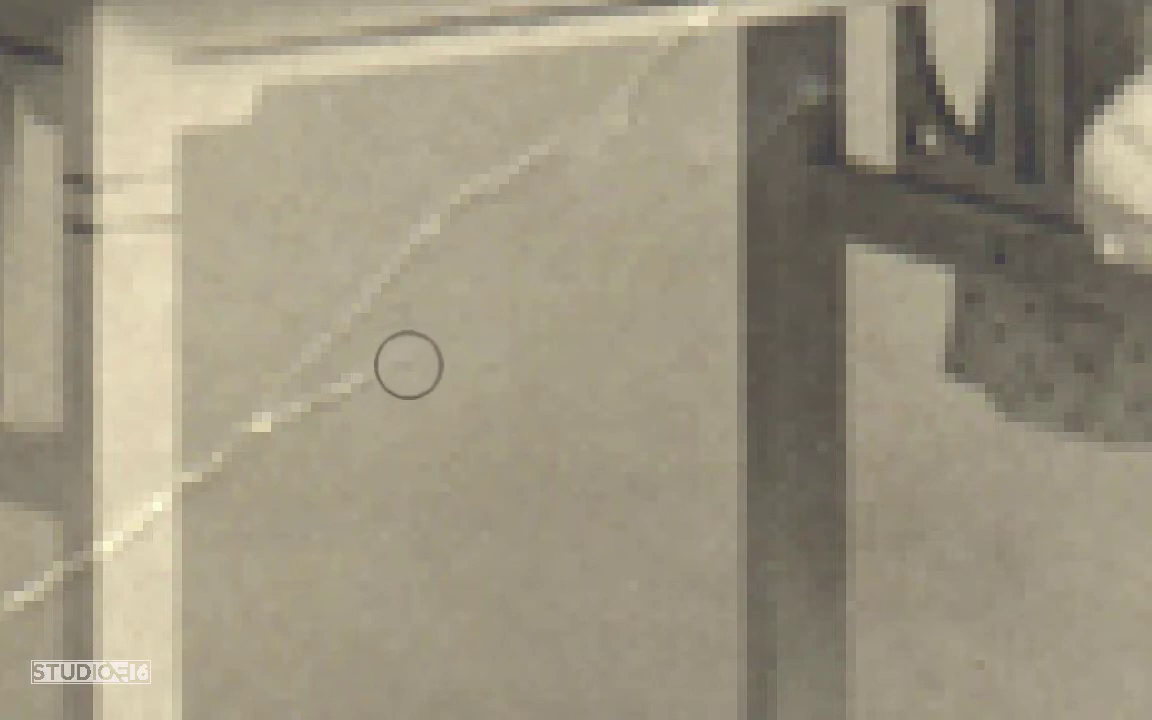
left_click(528, 320, "alt")
mouse_move(397, 352)
left_mouse_down()
mouse_move(254, 437)
mouse_move(252, 423)
mouse_move(230, 449)
left_mouse_up()
left_click(437, 363, "alt")
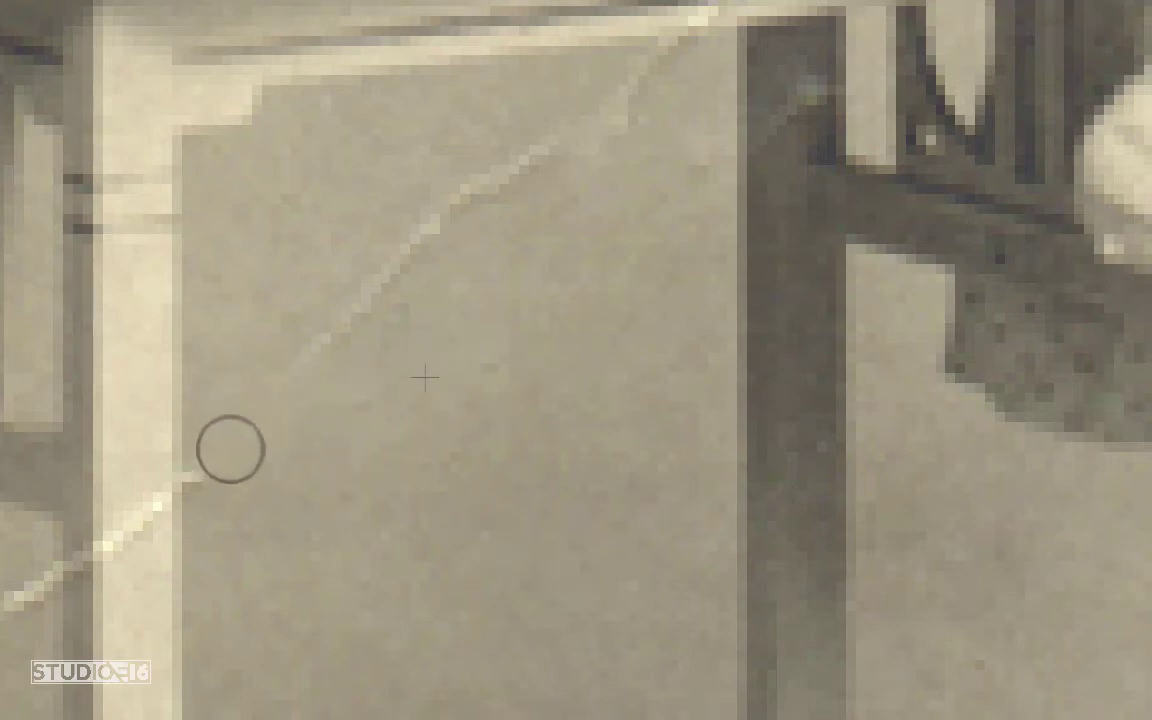
left_click(617, 221, "alt")
left_click_drag(437, 267, 324, 342)
left_click(478, 298, "alt")
mouse_move(411, 288)
left_mouse_down()
mouse_move(454, 217)
mouse_move(492, 207)
mouse_move(478, 195)
mouse_move(570, 140)
mouse_move(608, 248)
mouse_move(614, 127)
left_mouse_up()
Step: Touch up the crack's top end and leftover panel marks, undoing the mistaken dark patch
left_click(571, 249, "alt")
left_click(609, 249, "alt")
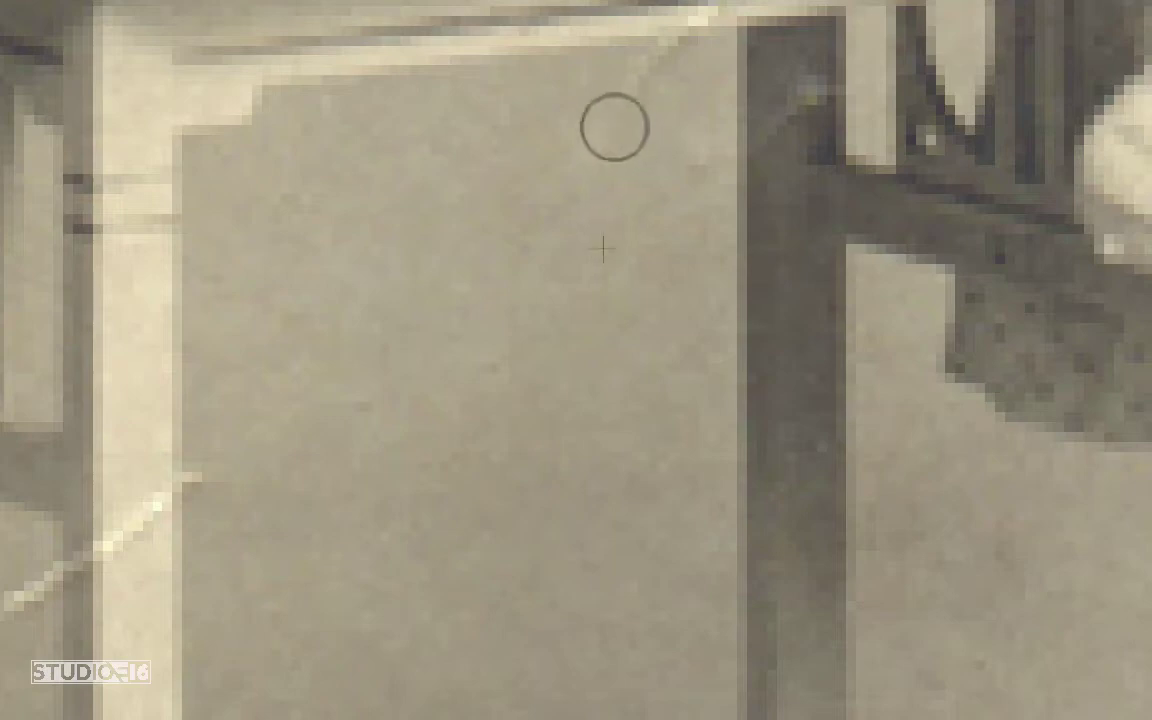
left_click(625, 165, "alt")
left_click_drag(668, 98, 668, 75)
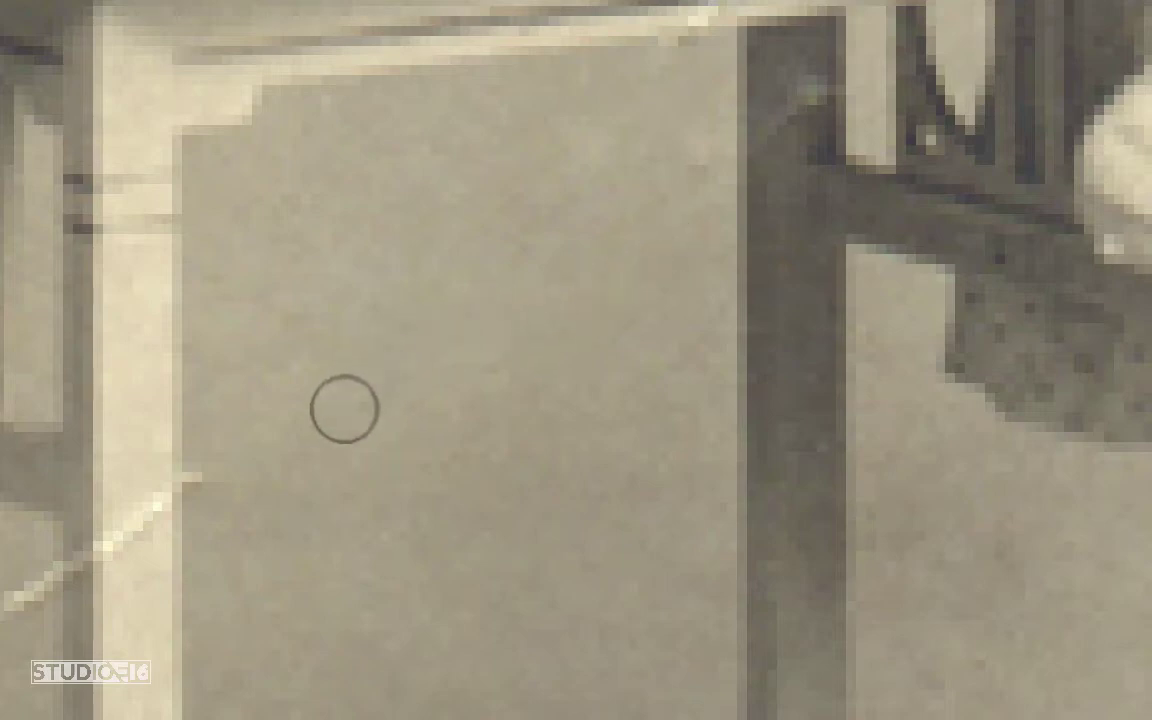
mouse_move(345, 406)
left_mouse_down()
mouse_move(486, 360)
mouse_move(471, 396)
mouse_move(446, 345)
mouse_move(510, 323)
mouse_move(481, 339)
mouse_move(446, 392)
mouse_move(502, 265)
mouse_move(522, 387)
mouse_move(530, 240)
mouse_move(586, 265)
mouse_move(578, 298)
mouse_move(481, 307)
mouse_move(464, 333)
mouse_move(490, 395)
mouse_move(558, 416)
mouse_move(539, 415)
mouse_move(597, 343)
mouse_move(568, 341)
mouse_move(474, 463)
mouse_move(519, 476)
left_mouse_up()
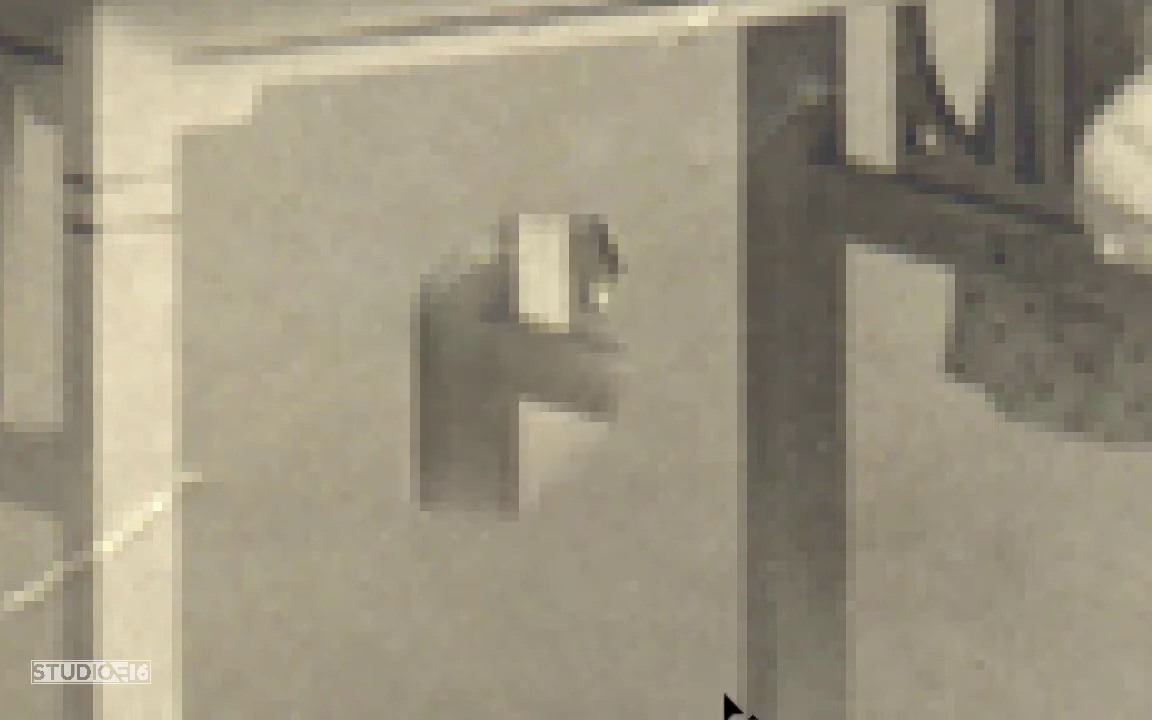
key("ctrl+z")
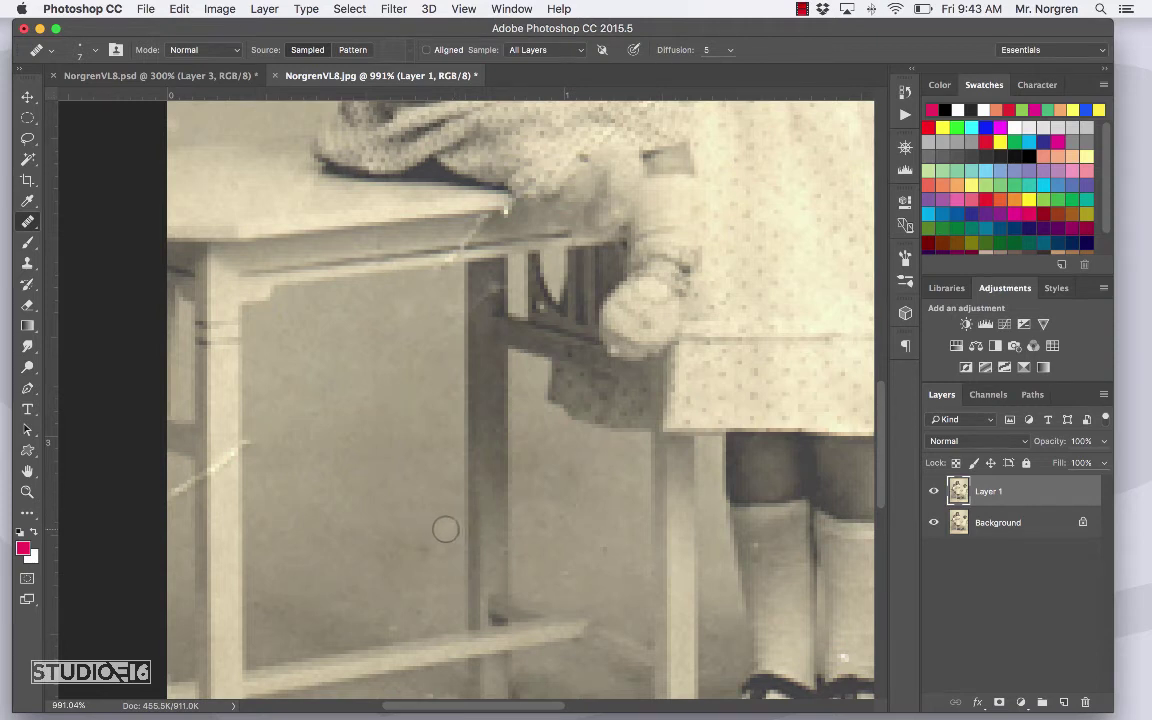
Step: Patch the white bottom-left corner damage with clean beige floor texture using the Patch Tool
left_click(30, 222)
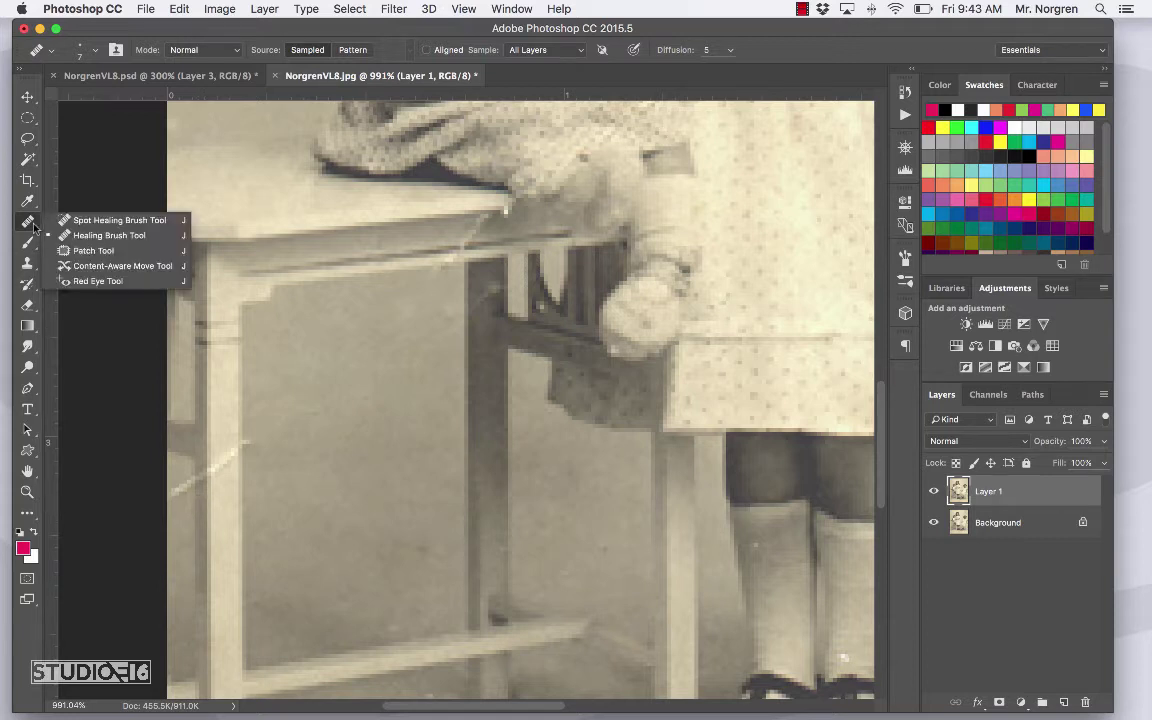
left_click(81, 252)
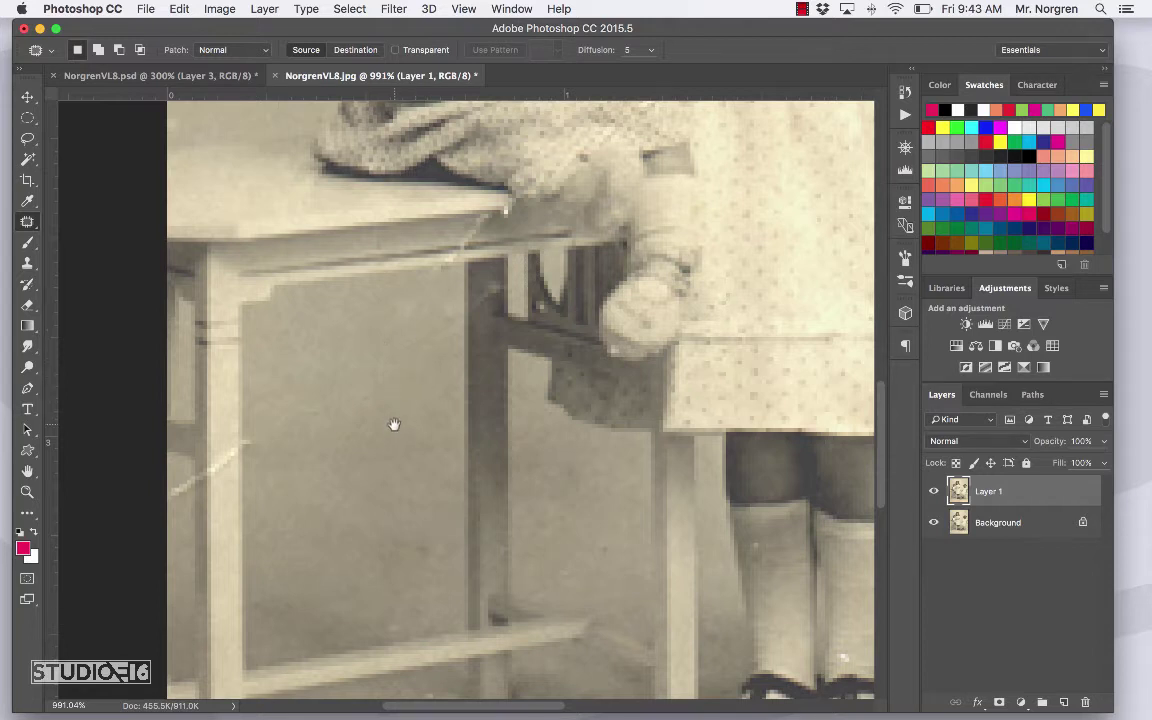
left_click_drag(393, 424, 316, 664)
key("h")
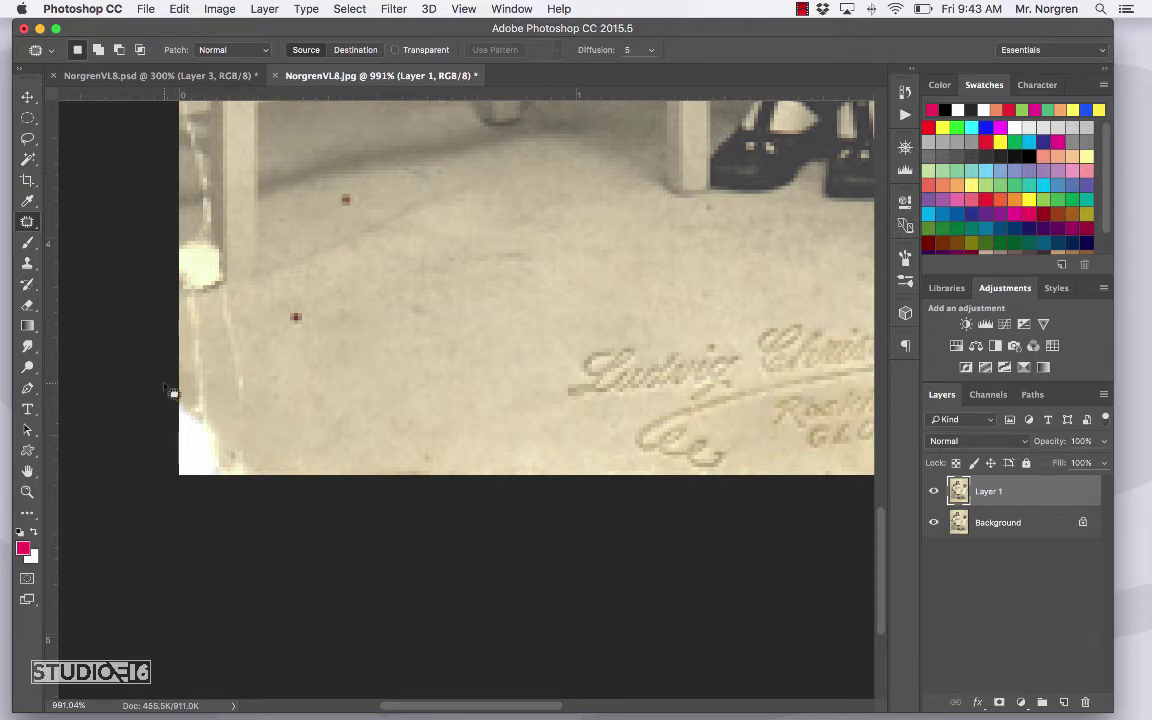
mouse_move(180, 372)
left_mouse_down()
mouse_move(253, 372)
mouse_move(279, 425)
mouse_move(282, 475)
mouse_move(242, 506)
mouse_move(178, 501)
mouse_move(156, 469)
mouse_move(193, 383)
left_mouse_up()
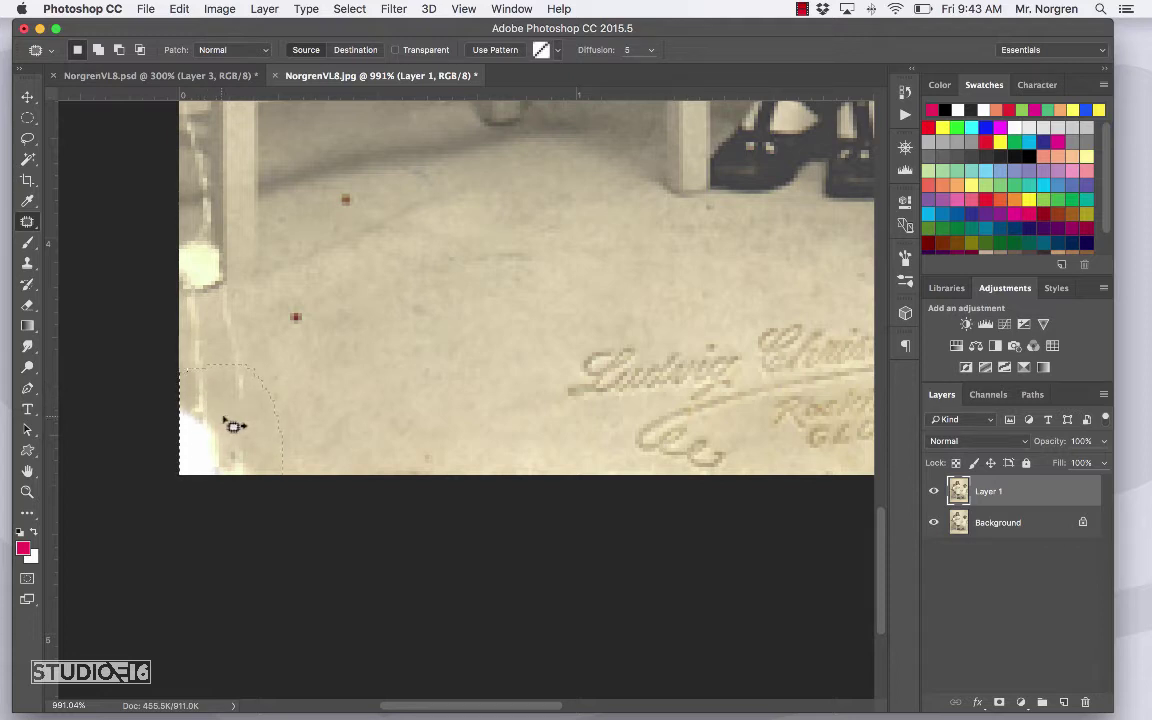
left_click_drag(231, 416, 352, 394)
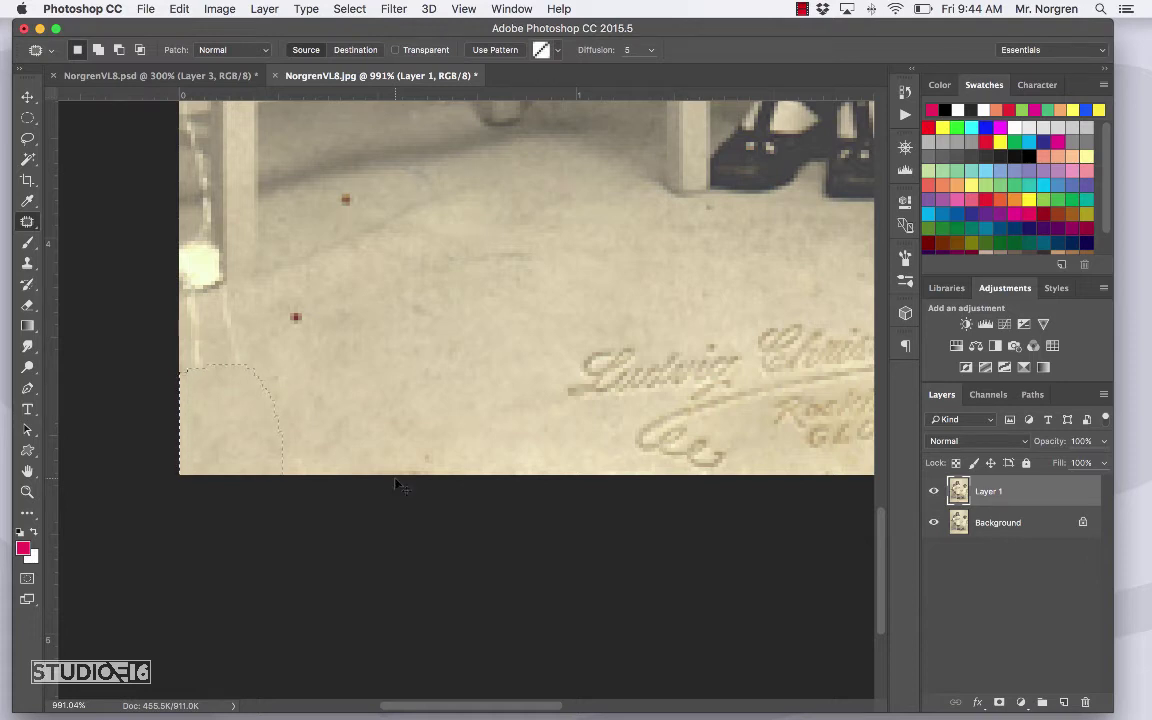
key("super+d")
Step: Pan up from the shoes to the curly-haired girl's face and the crack across her chin
scroll(715, 267, "up", 5)
scroll(715, 267, "right", 5)
left_click_drag(692, 296, 509, 519)
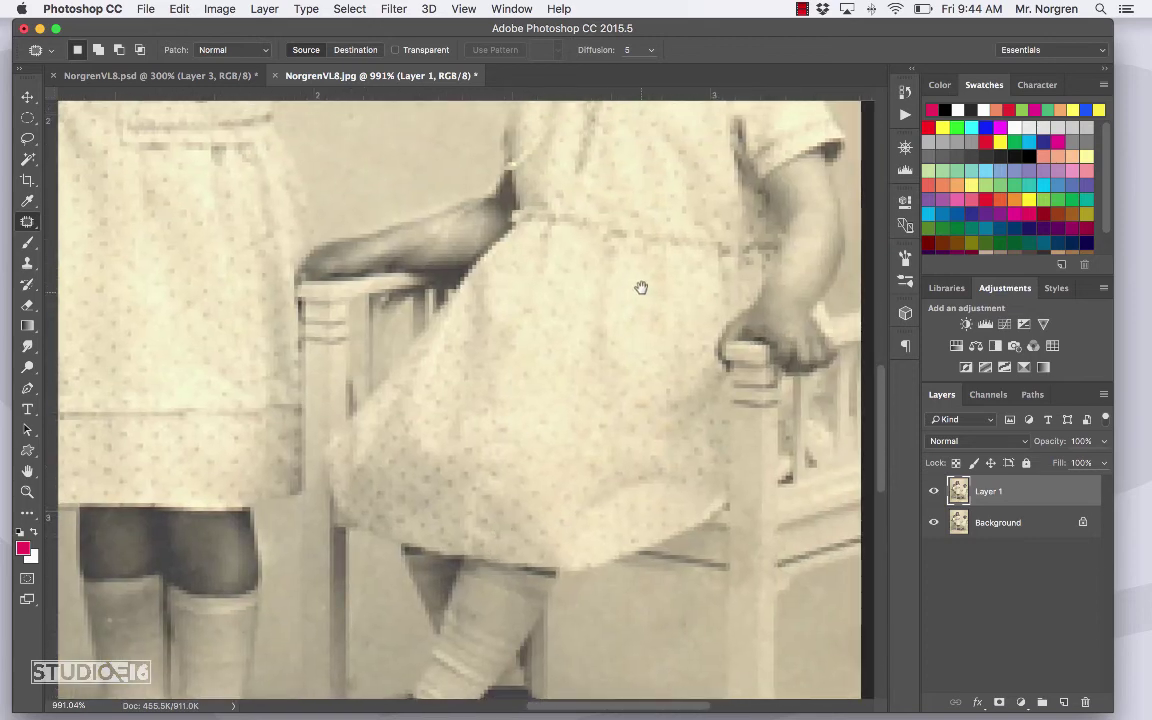
left_click_drag(640, 285, 519, 517)
left_click_drag(591, 275, 501, 417)
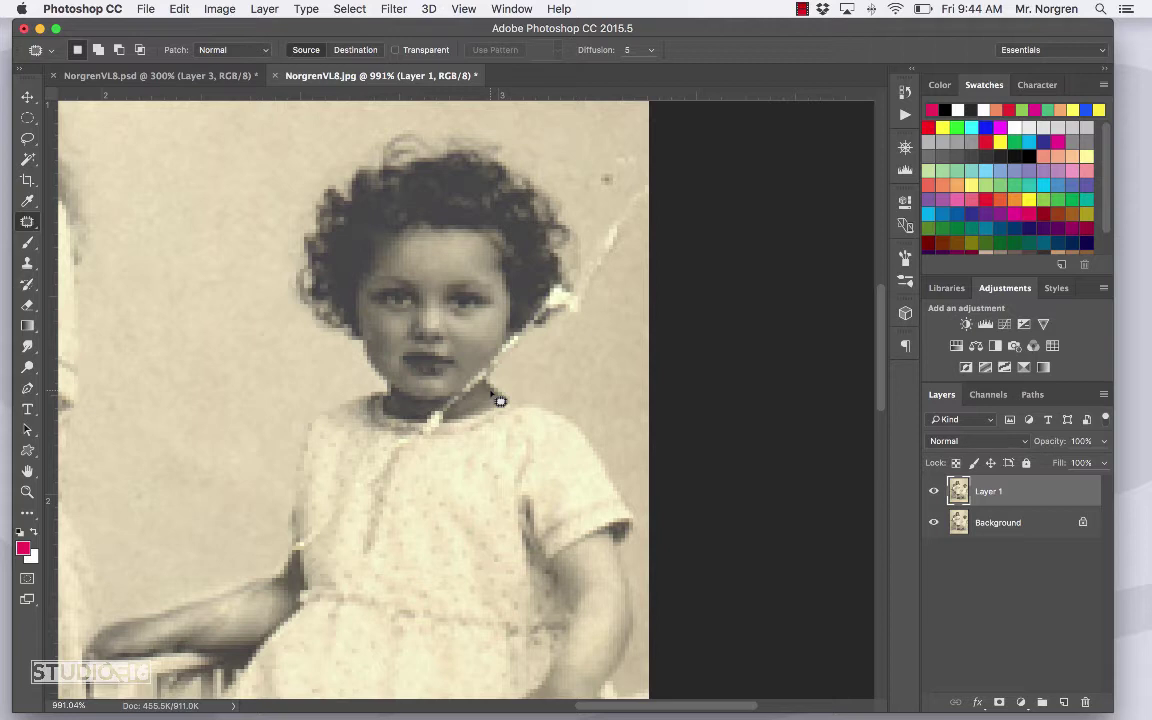
Step: Select the Clone Stamp tool and shrink its brush to size 6
key("s")
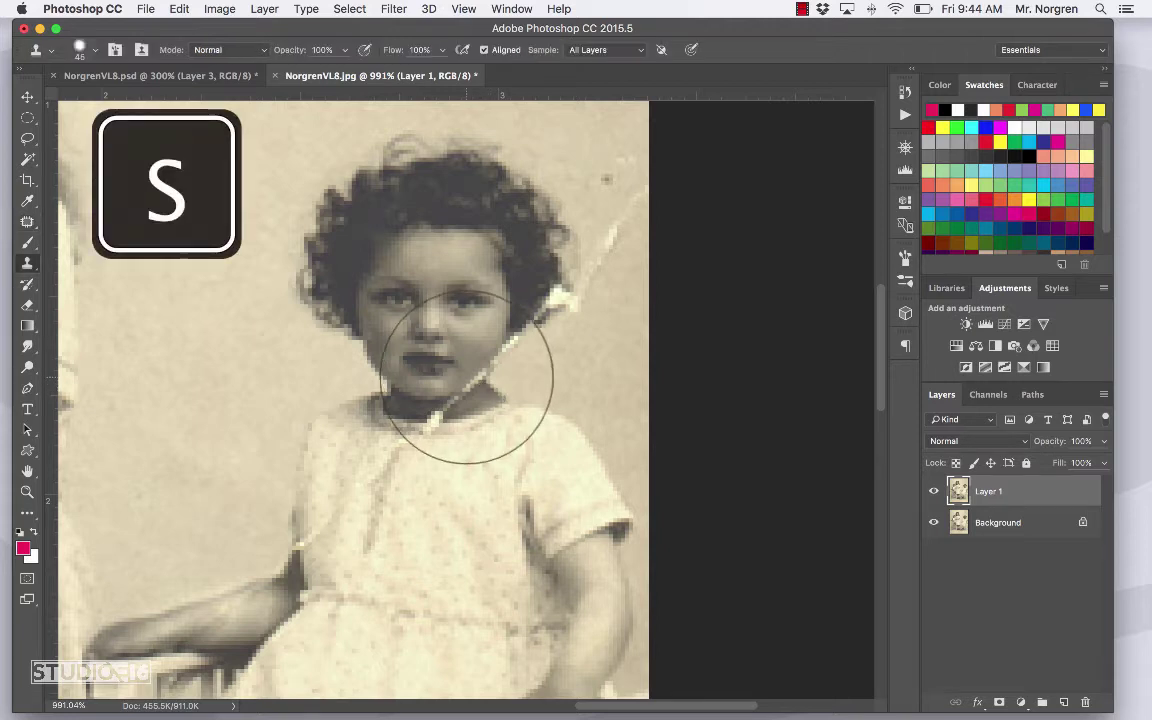
left_click(29, 264)
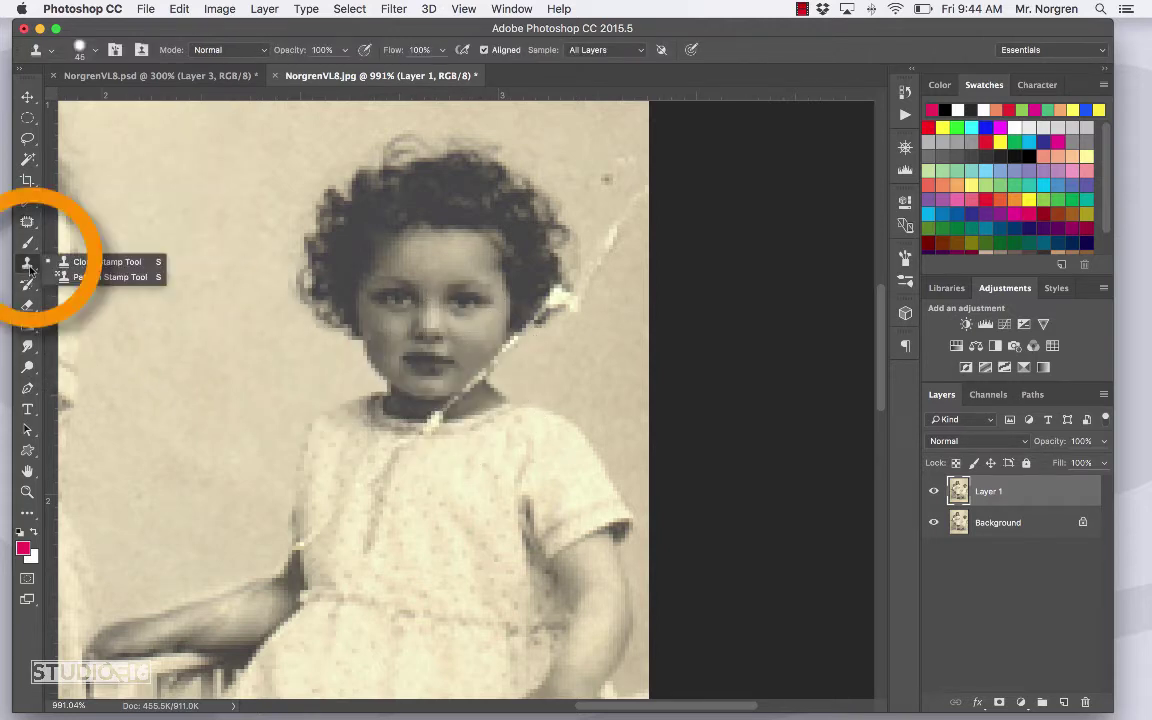
left_click(97, 264)
key("bracketleft")
key("bracketleft")
key("bracketleft")
key("bracketleft")
key("bracketleft")
key("bracketleft")
key("bracketleft")
key("bracketleft")
key("bracketleft")
key("bracketleft")
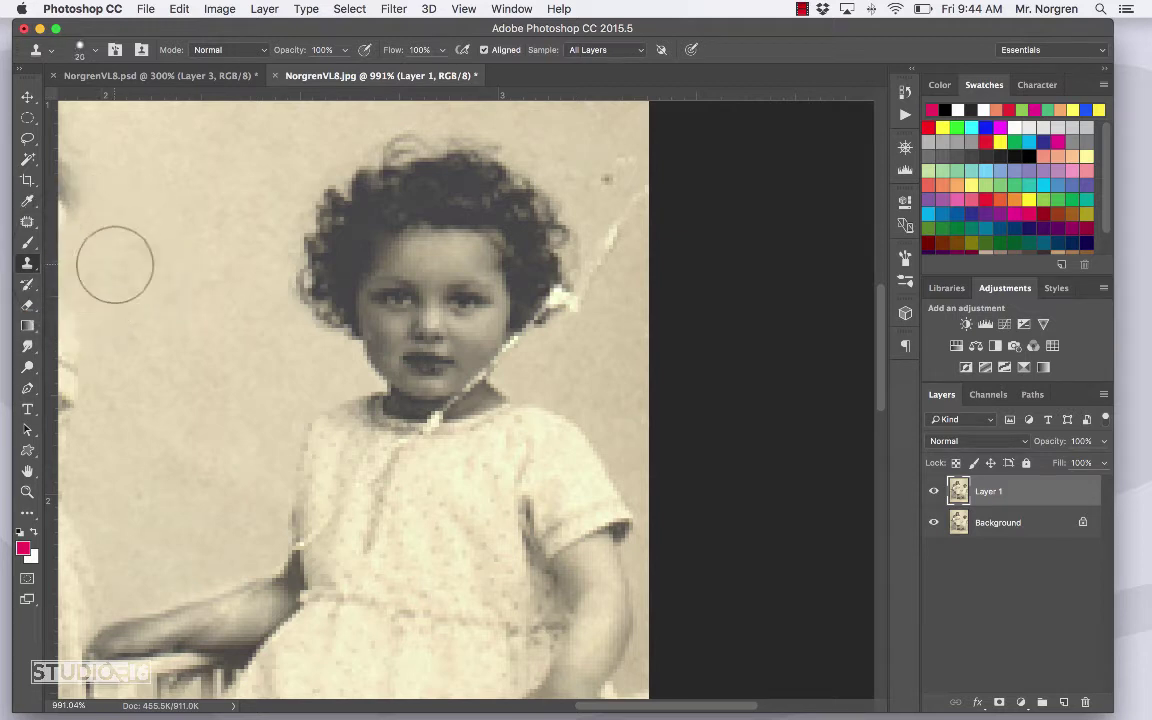
key("bracketleft")
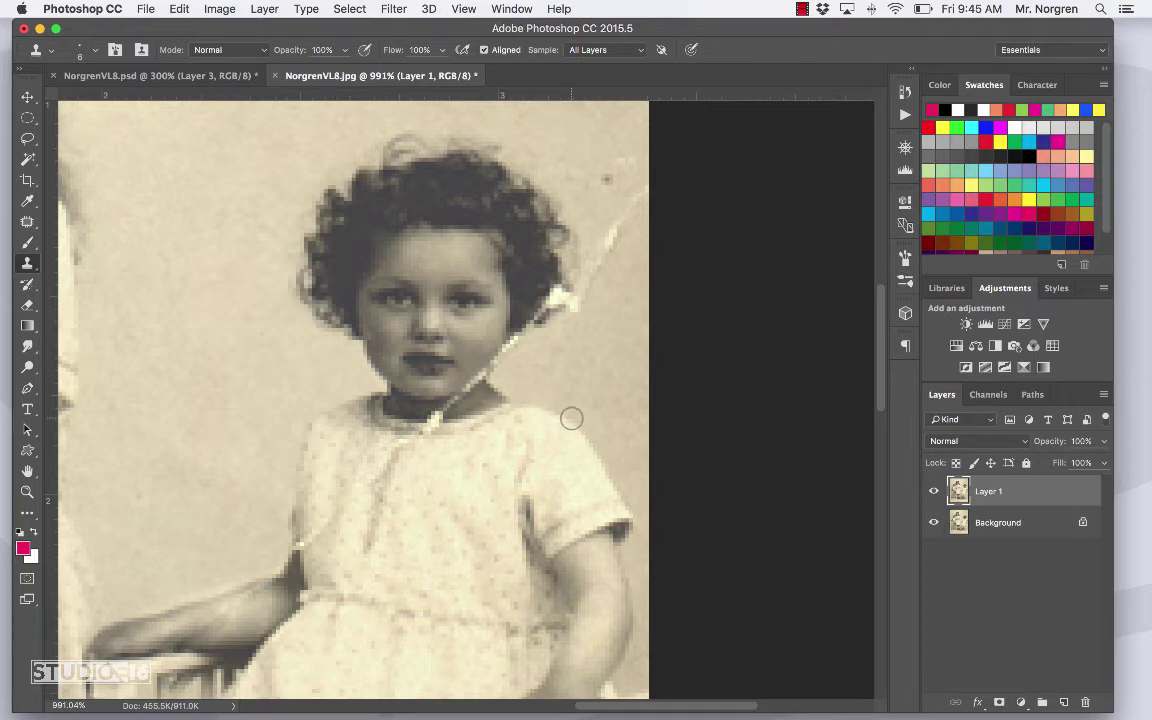
Step: Zoom into the girl's face, set the clone brush to size 2, and sample skin beside the chin
key("z")
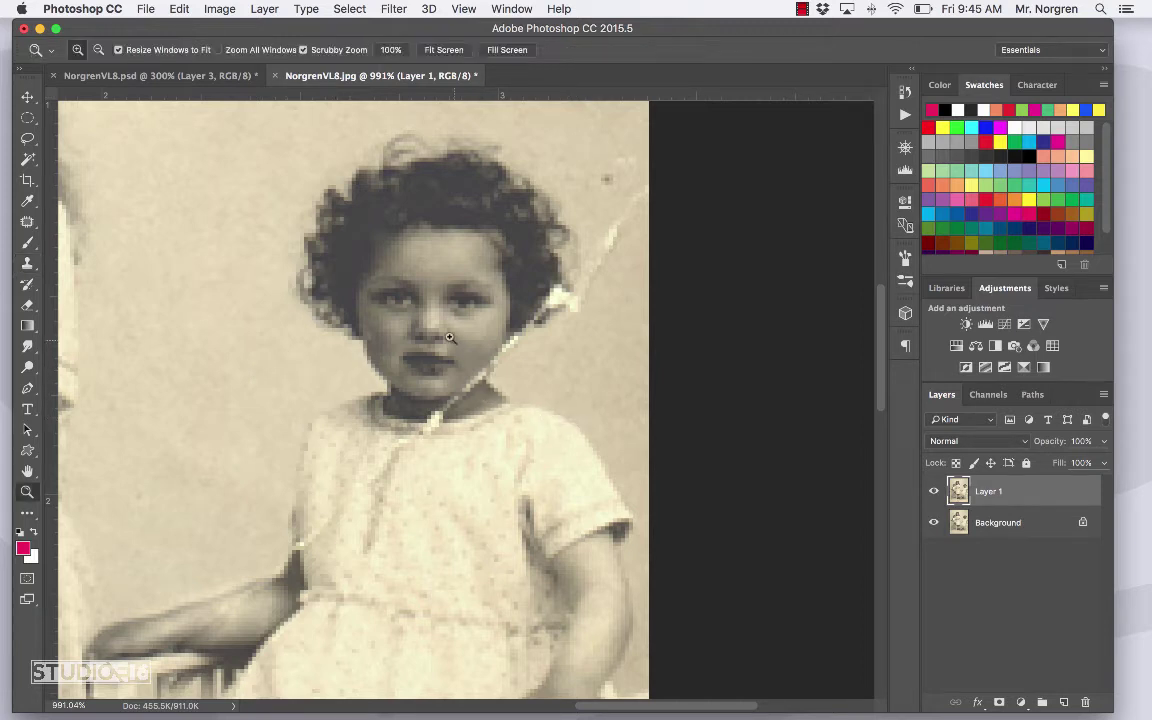
left_click_drag(388, 291, 482, 381)
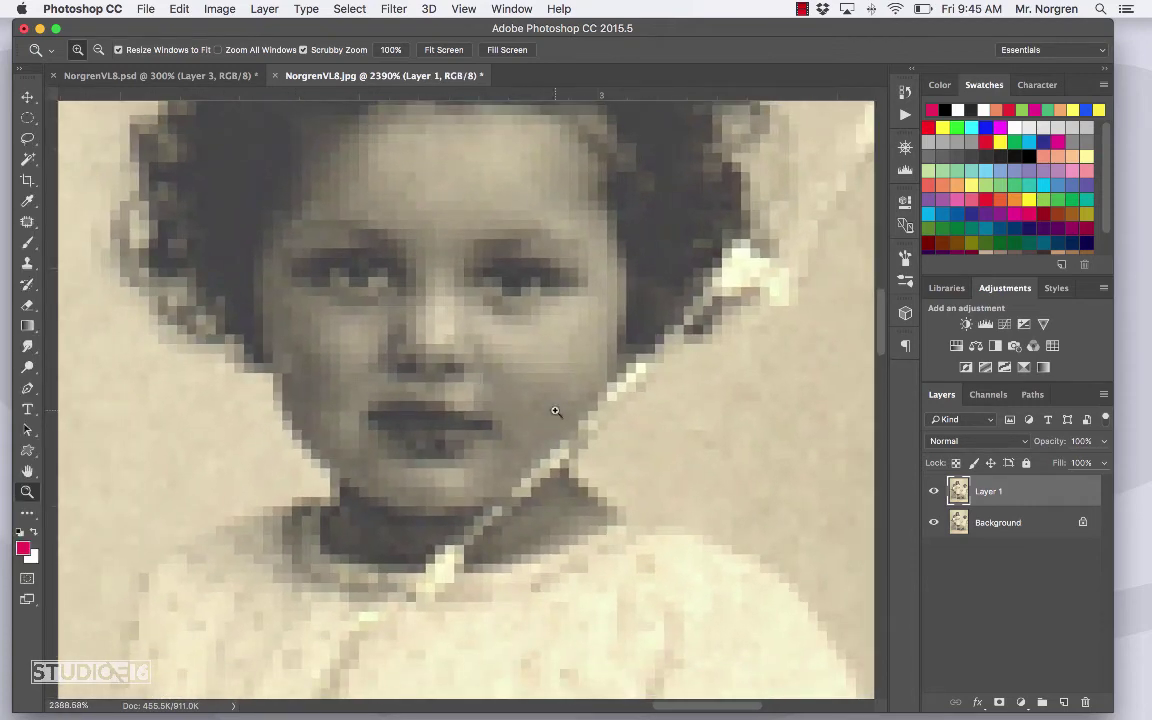
key("s")
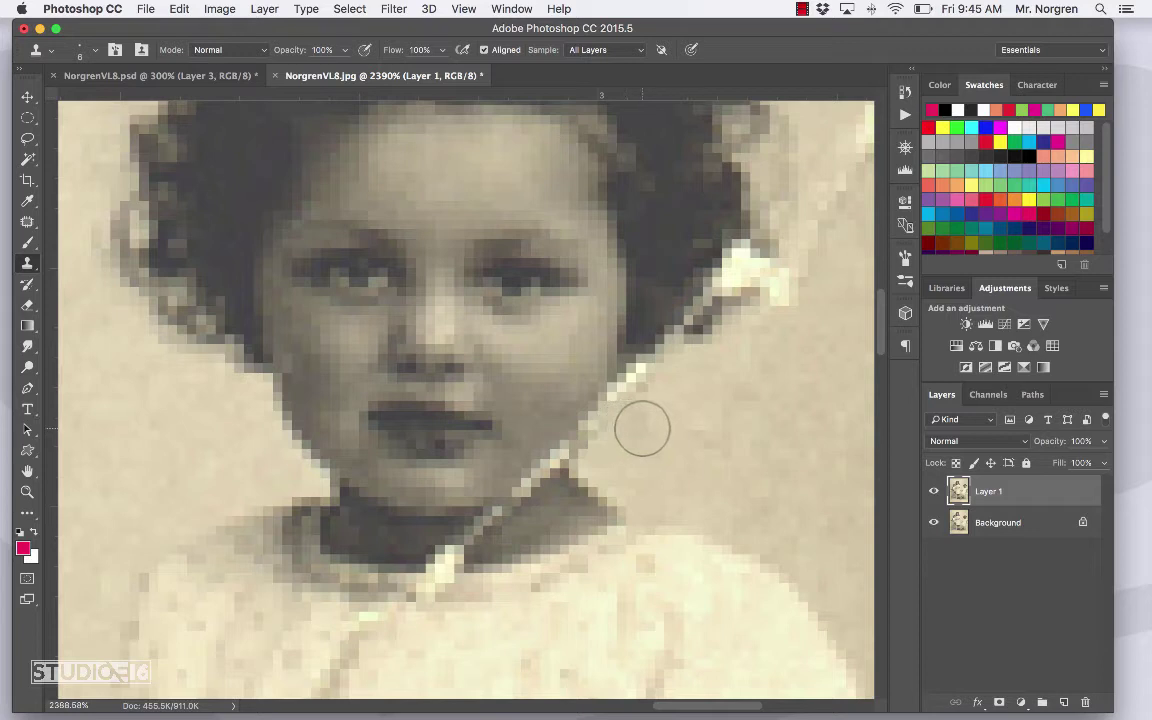
key("bracketleft")
key("bracketleft")
key("bracketleft")
key("bracketleft")
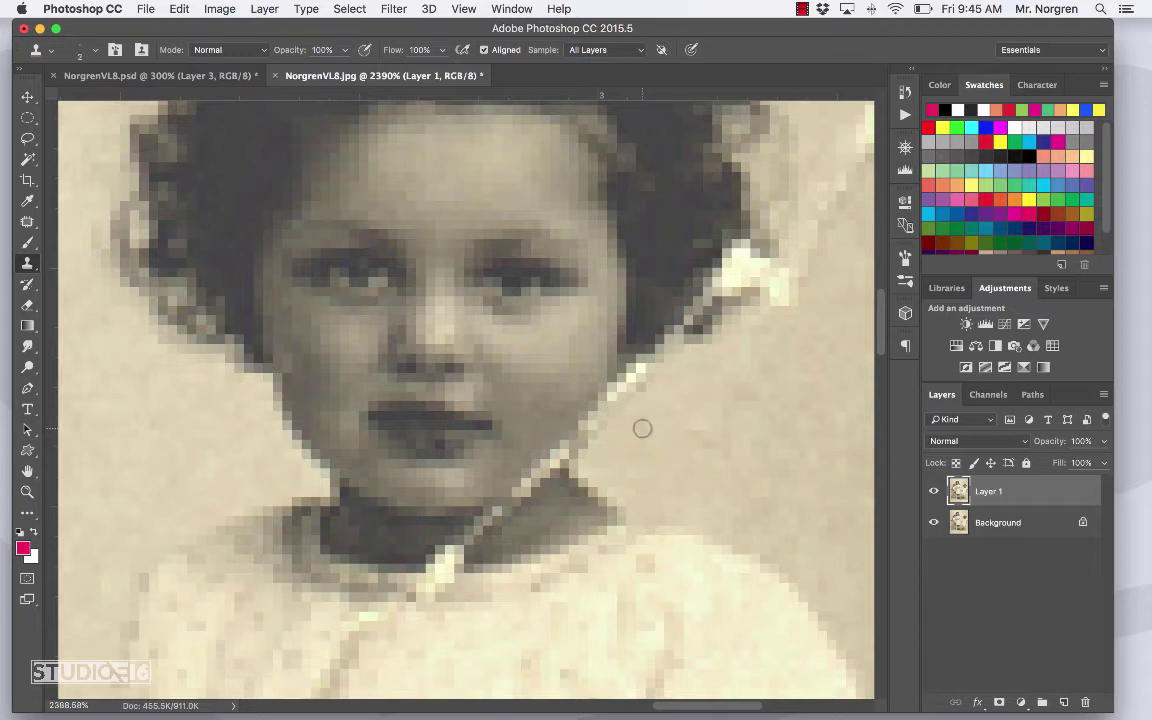
left_click(500, 474, "alt")
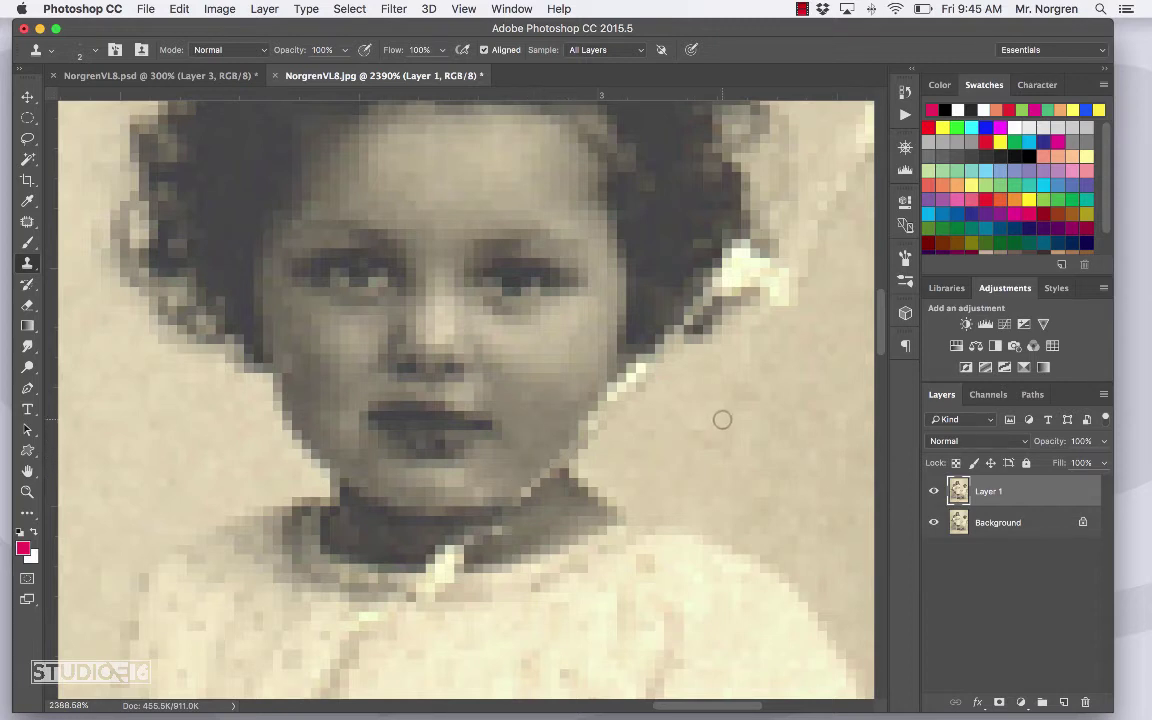
Step: Show the Navigator panel from the Window menu and zoom out to see both girls
left_click(517, 10)
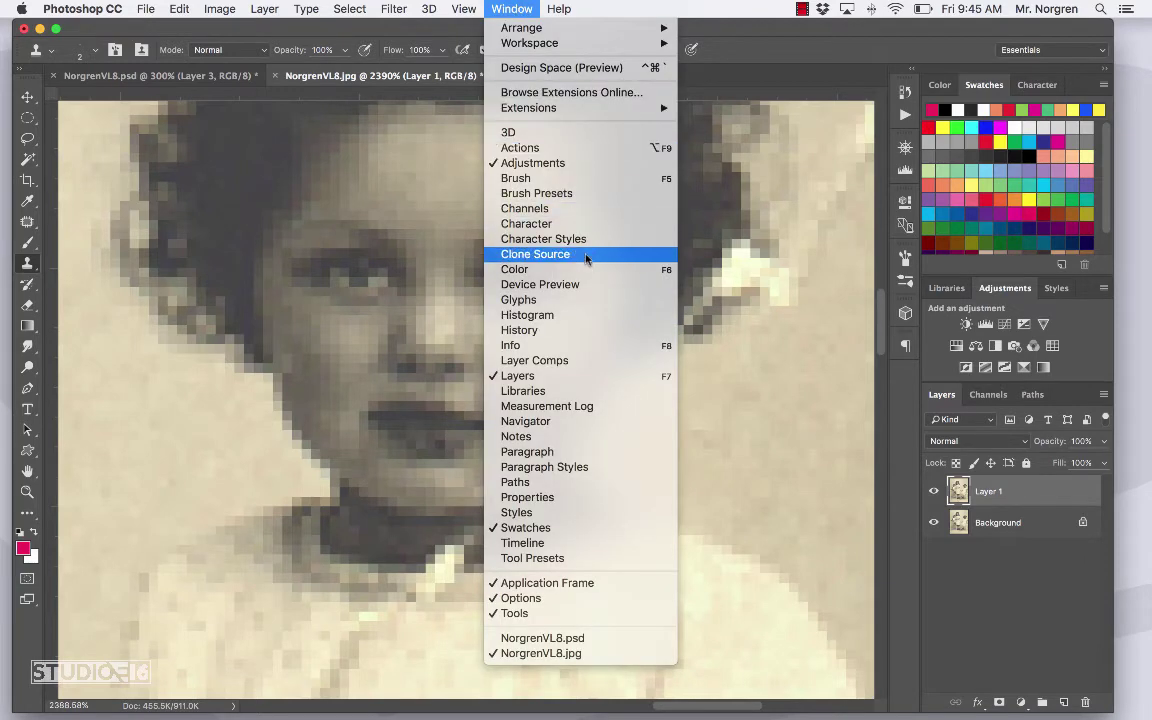
left_click(590, 421)
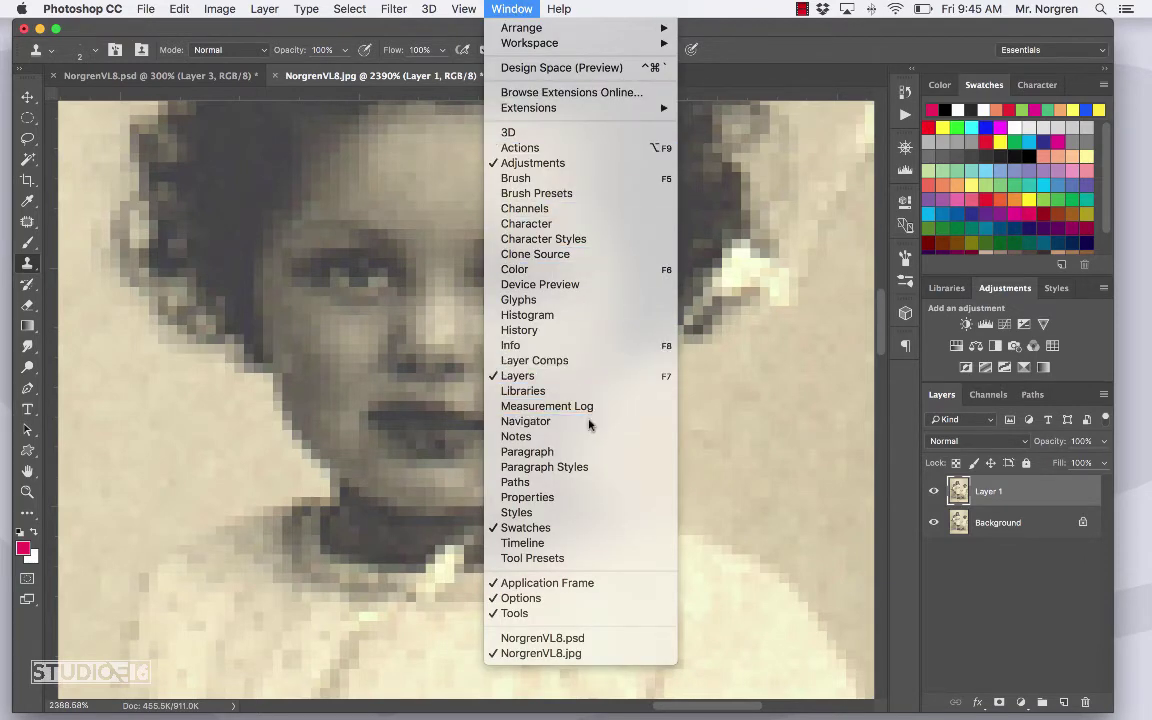
mouse_move(842, 243)
left_mouse_down()
mouse_move(832, 248)
mouse_move(843, 247)
left_mouse_up()
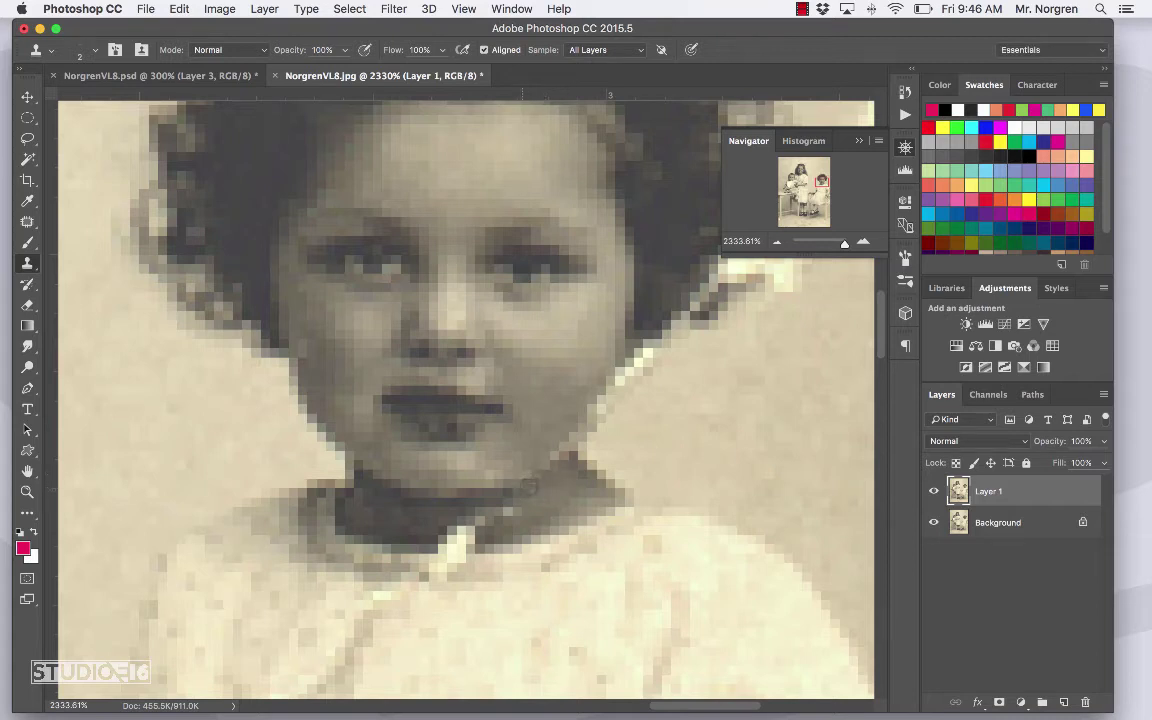
Step: Sample clean skin and clone out the crack at the younger girl's collar, cheek and hair
left_click(565, 471, "alt")
left_click_drag(437, 527, 433, 530)
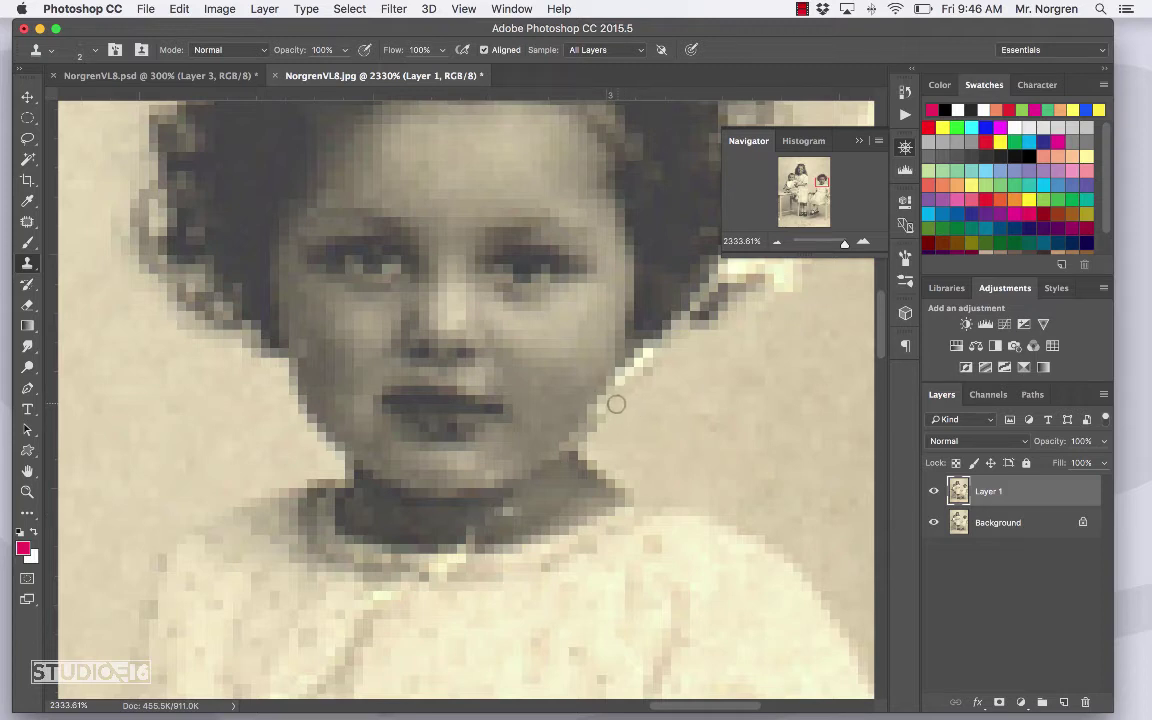
mouse_move(617, 404)
left_mouse_down()
mouse_move(607, 406)
mouse_move(625, 377)
mouse_move(658, 391)
mouse_move(622, 380)
mouse_move(650, 360)
mouse_move(648, 328)
left_mouse_up()
left_click(650, 340)
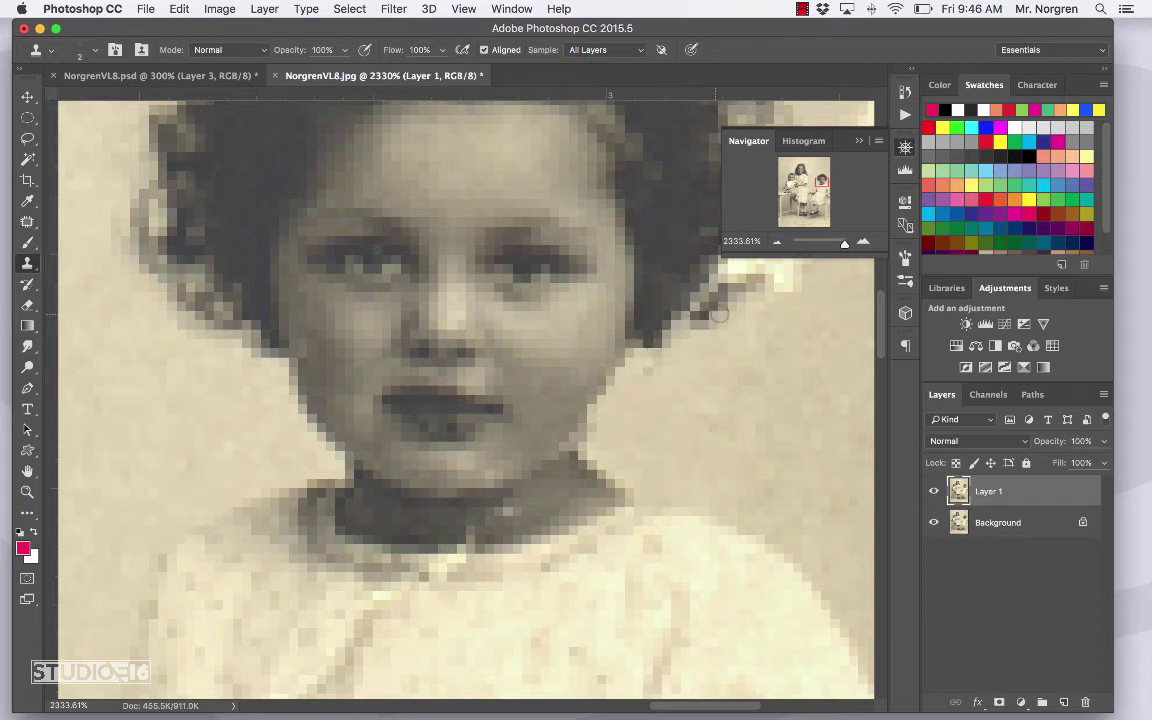
Step: Check the repair with Navigator zoom at about 1280%, then pan to the baby's damaged dress
left_click_drag(845, 250, 834, 250)
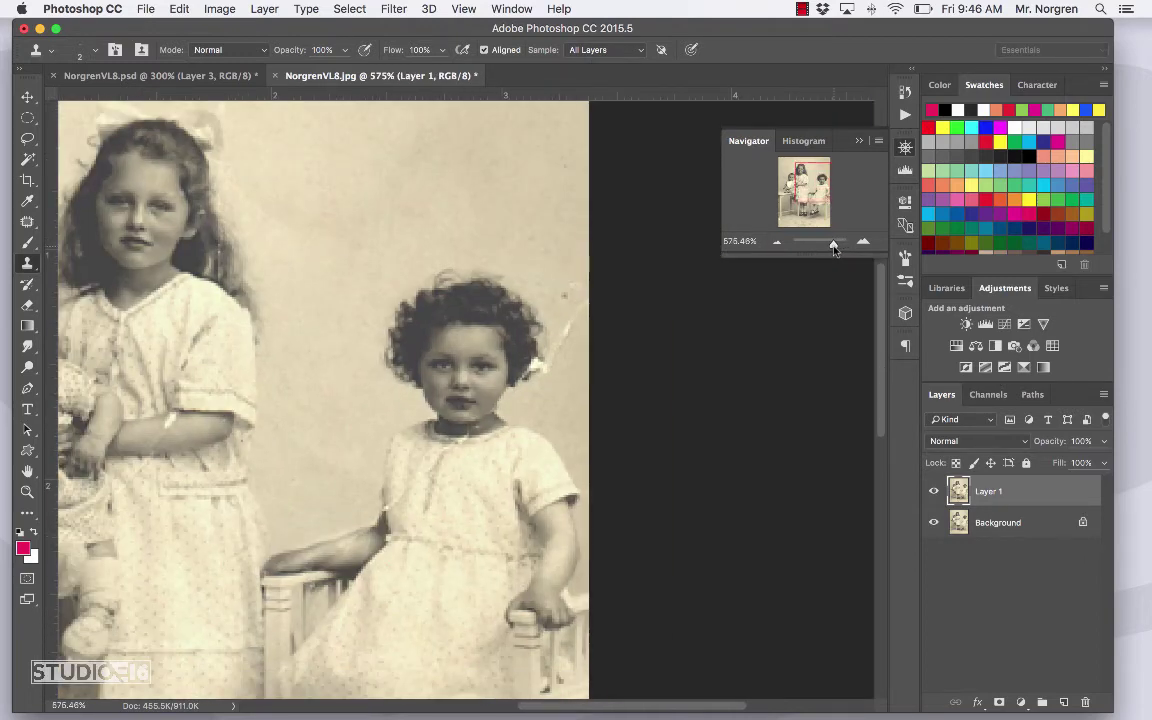
left_click_drag(834, 247, 843, 246)
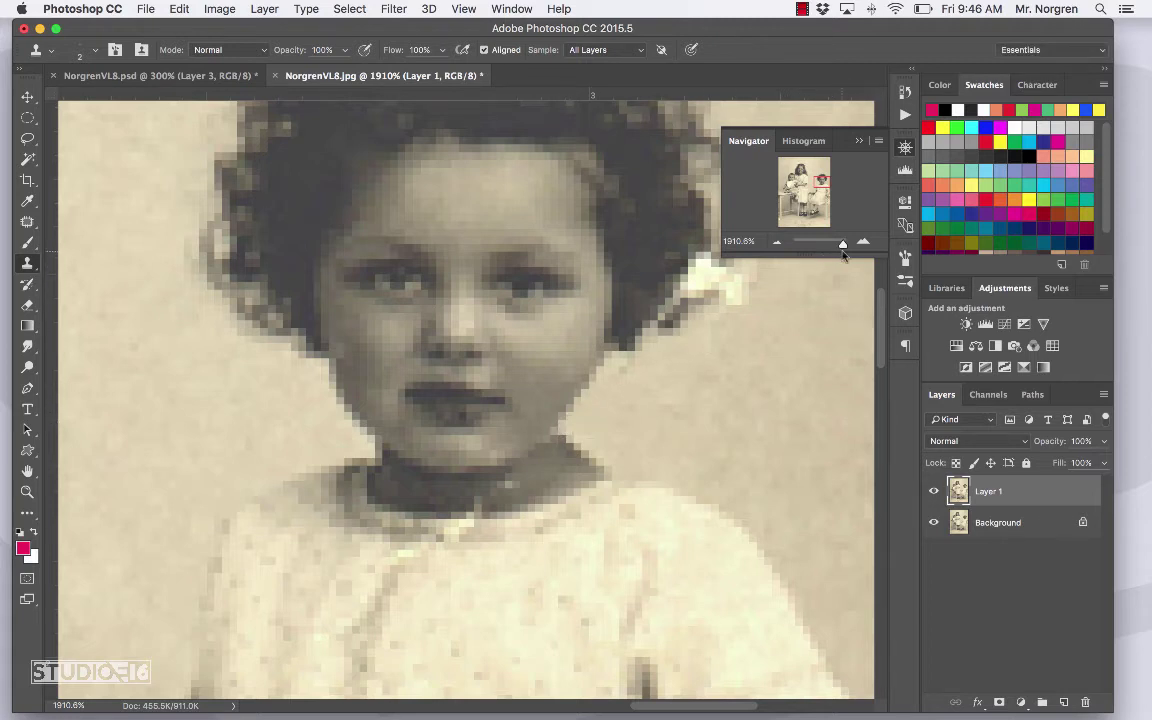
left_click_drag(838, 250, 832, 248)
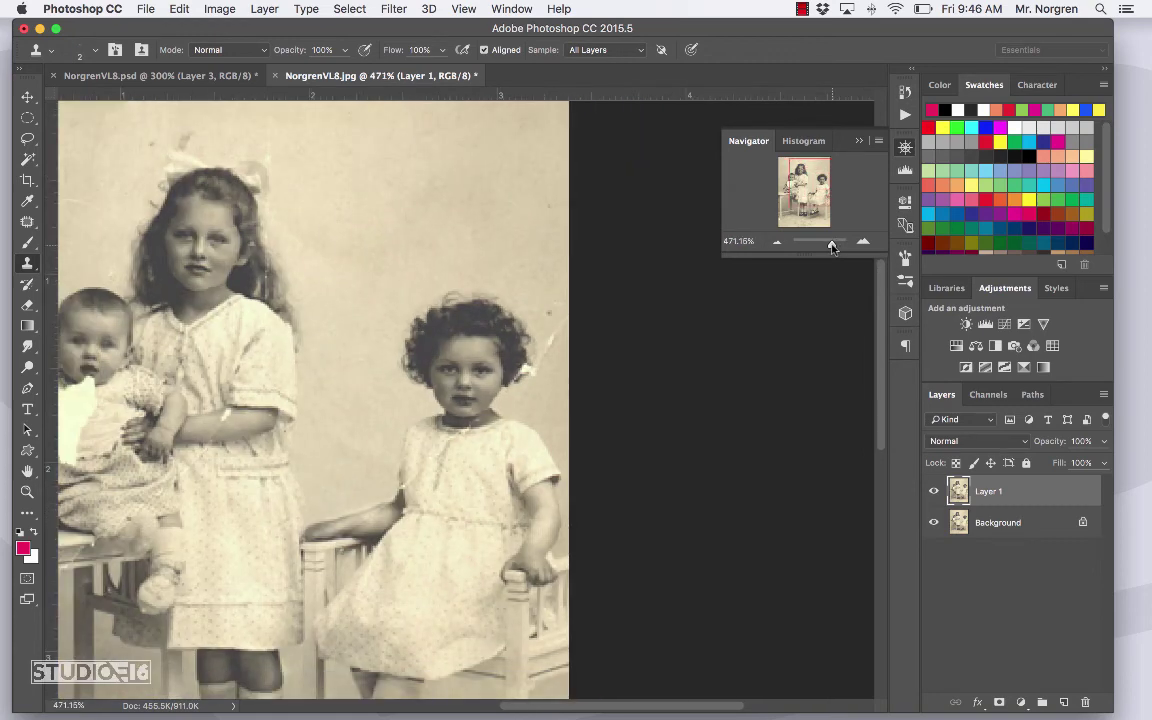
left_click_drag(832, 247, 840, 248)
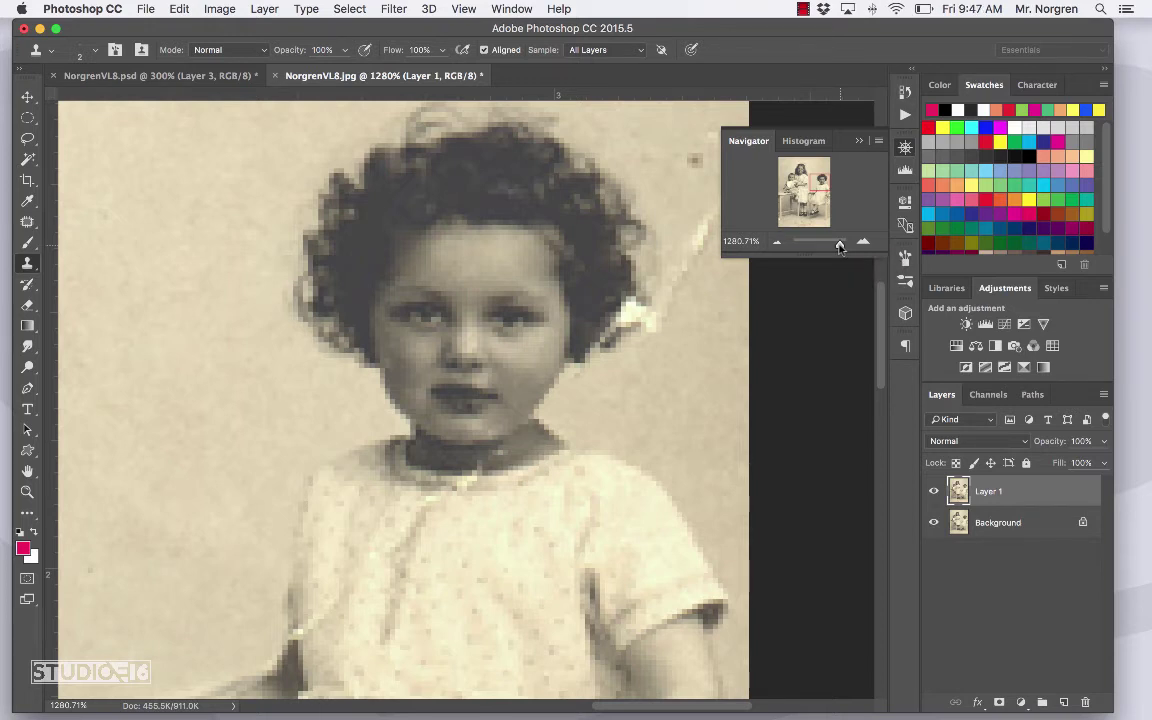
left_click_drag(298, 386, 535, 373)
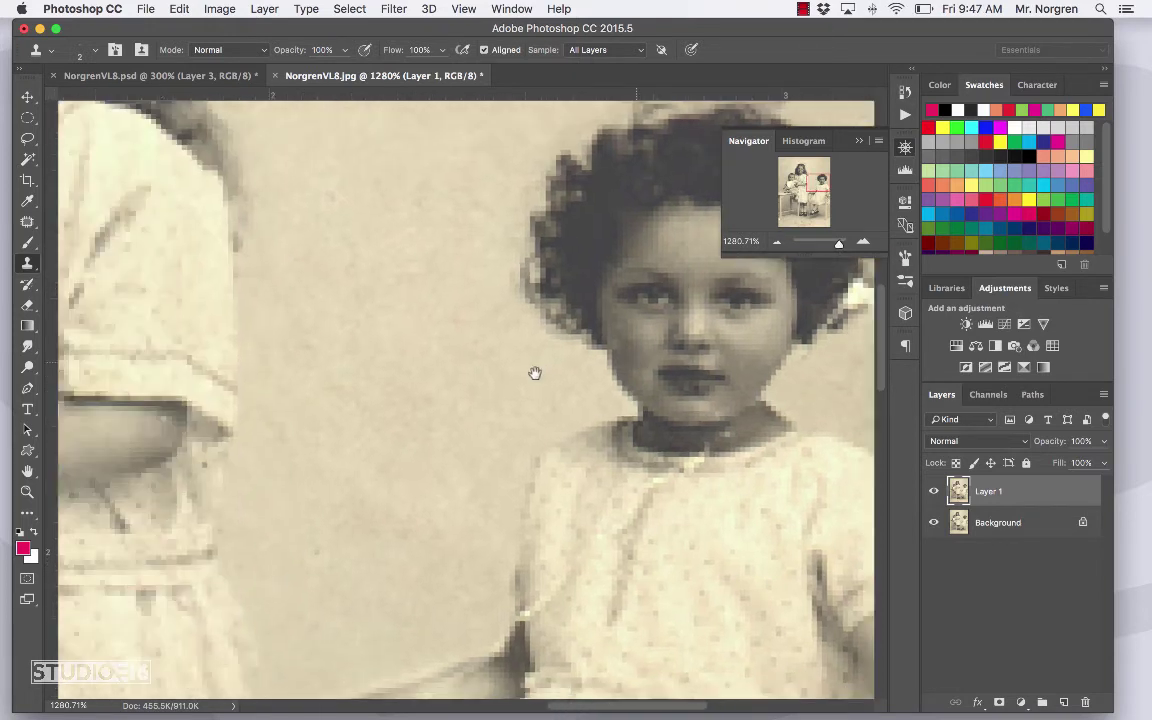
scroll(535, 373, "left", 10)
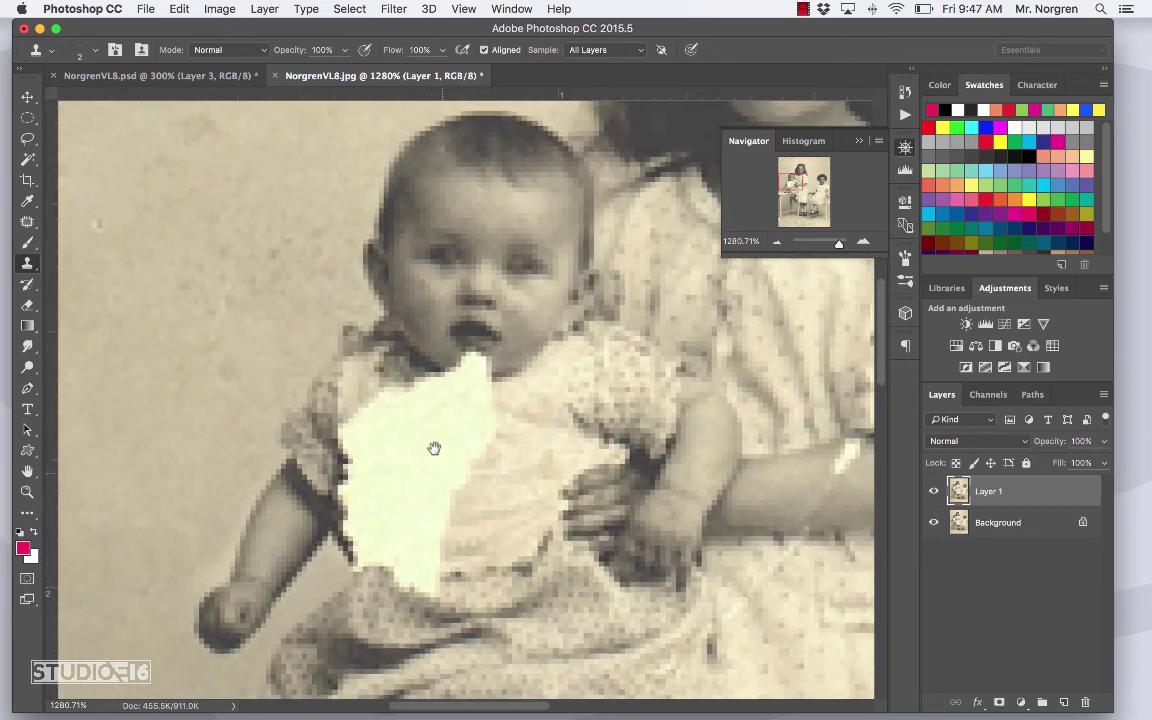
scroll(434, 448, "down", 2)
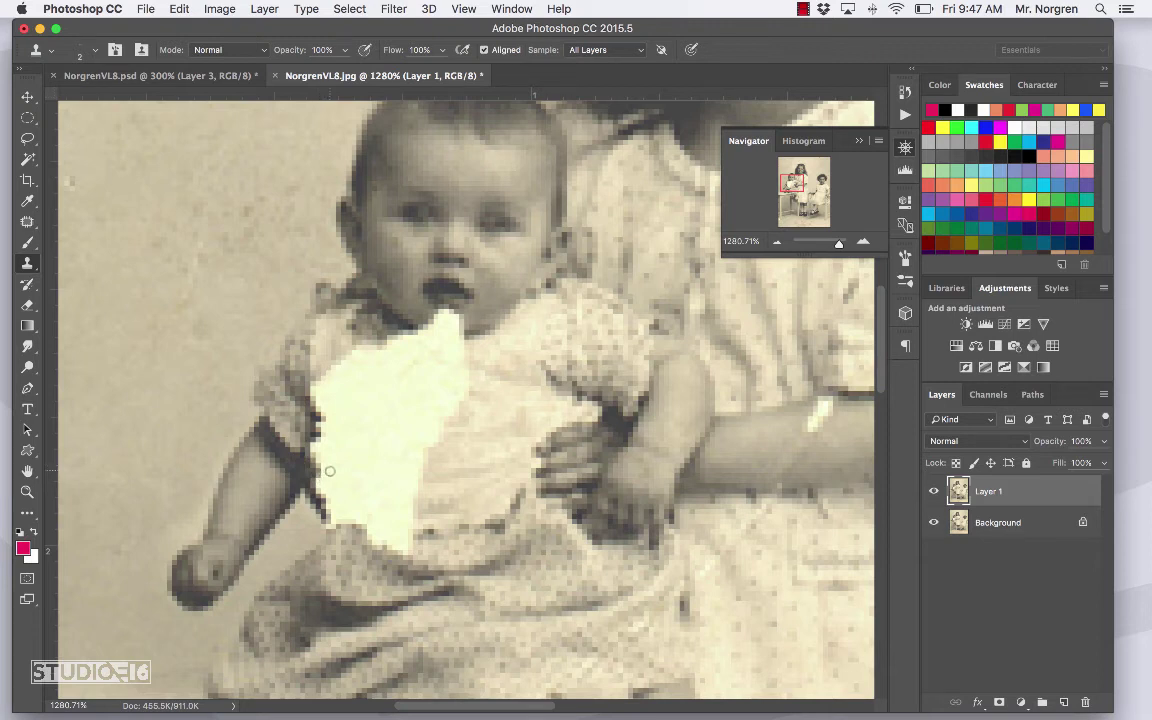
Step: Lasso the small hand at the baby's waist and place a copy on the white patch
left_click(28, 139)
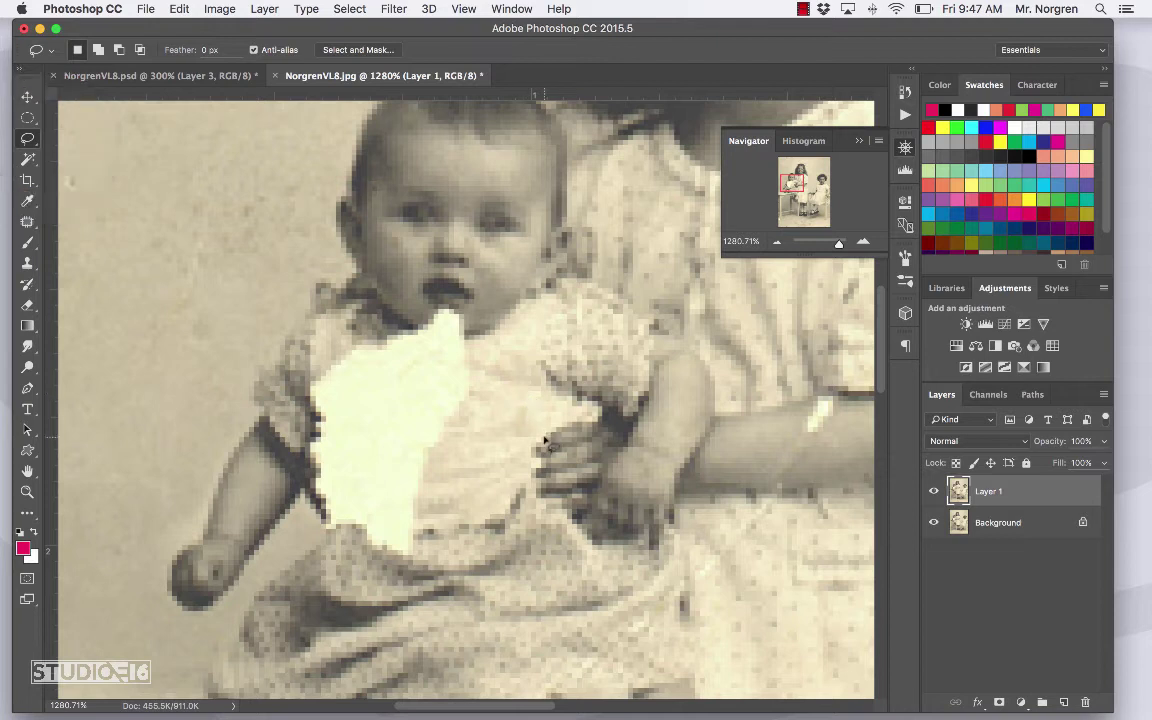
left_click_drag(545, 440, 575, 427)
mouse_move(615, 433)
left_mouse_down()
mouse_move(600, 481)
mouse_move(563, 510)
mouse_move(535, 493)
mouse_move(534, 445)
left_mouse_up()
key("v")
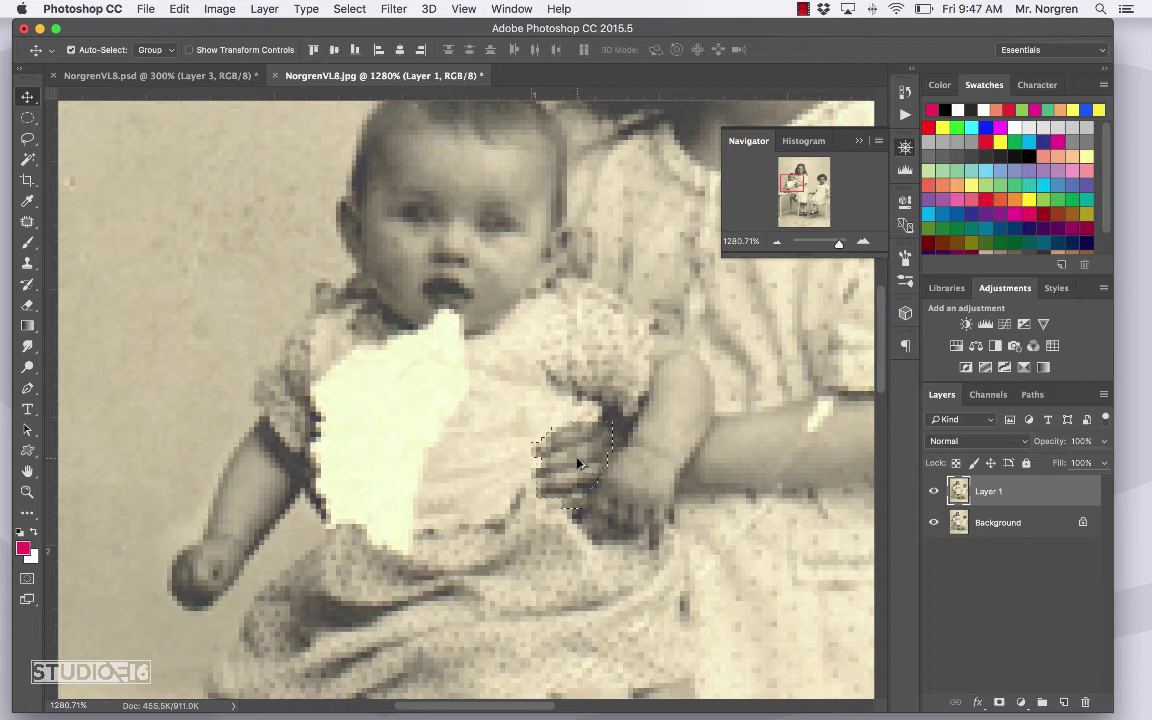
left_click_drag(580, 465, 345, 480)
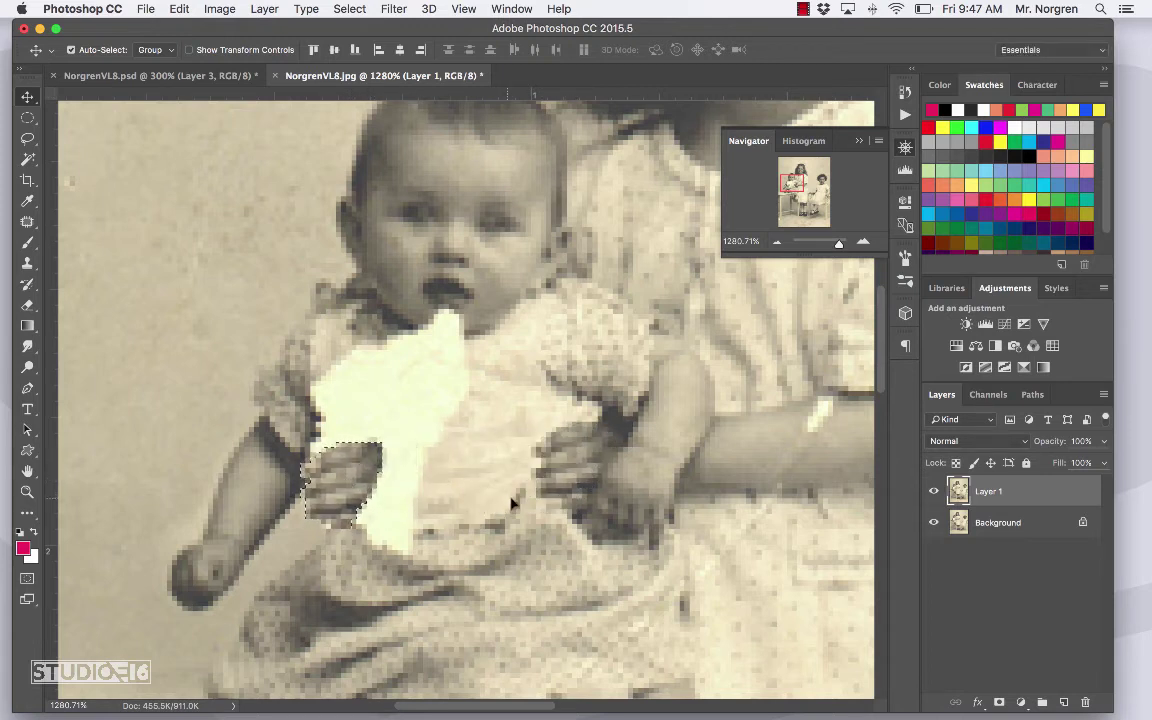
Step: Flip the copied hand horizontally, nudge it down and left, and commit the transform
key("super+t")
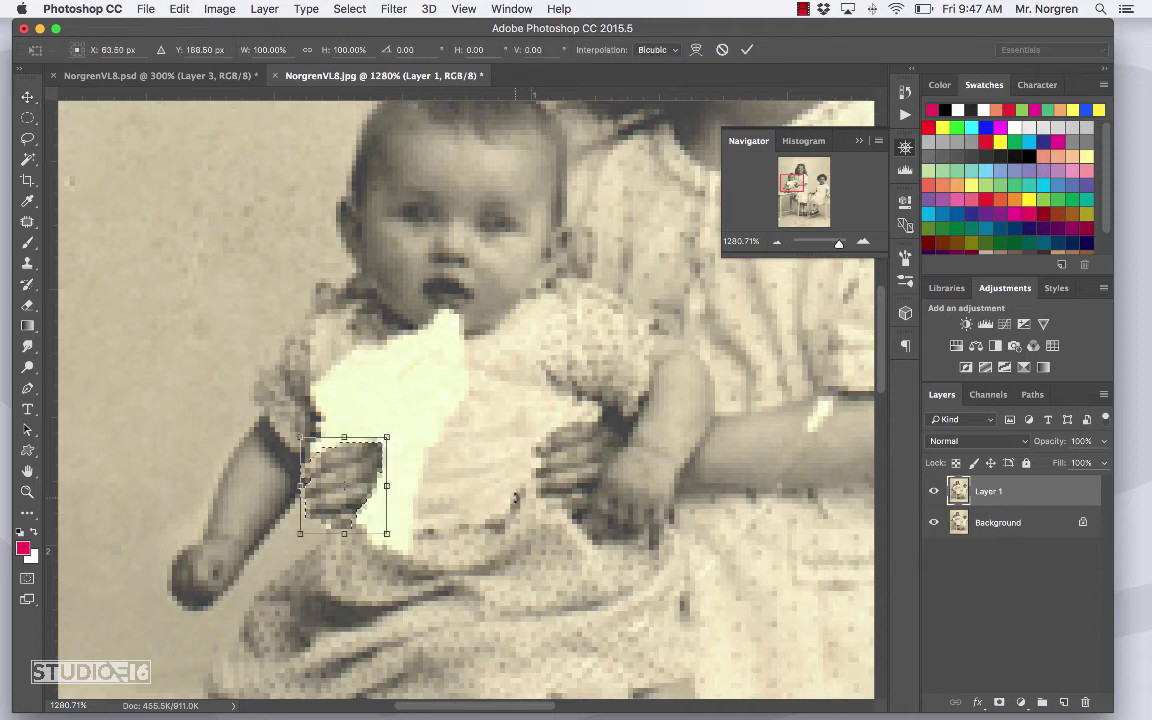
right_click(361, 477)
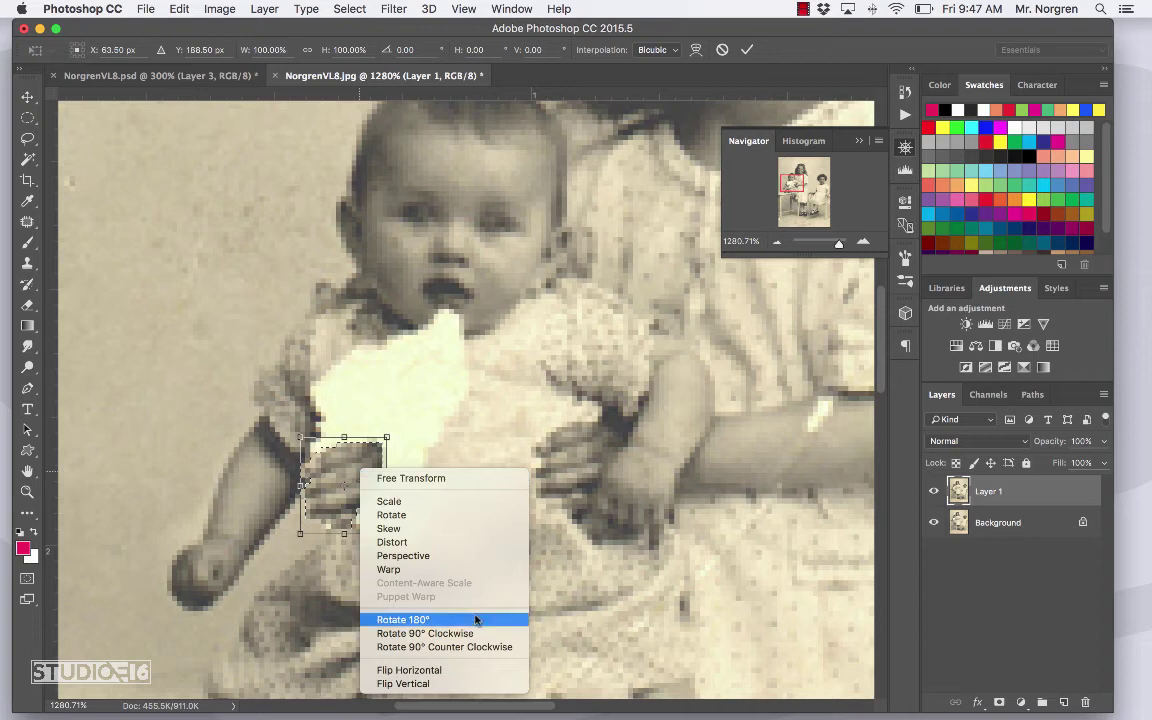
left_click(455, 670)
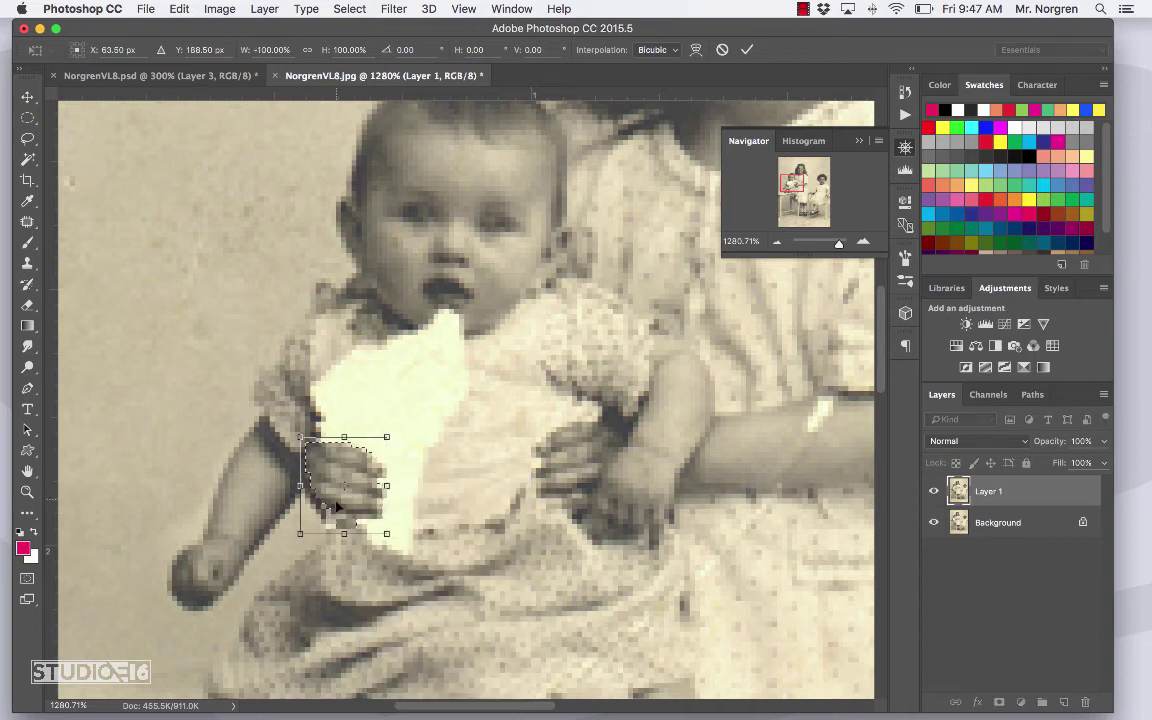
left_click_drag(338, 509, 334, 514)
key("Return")
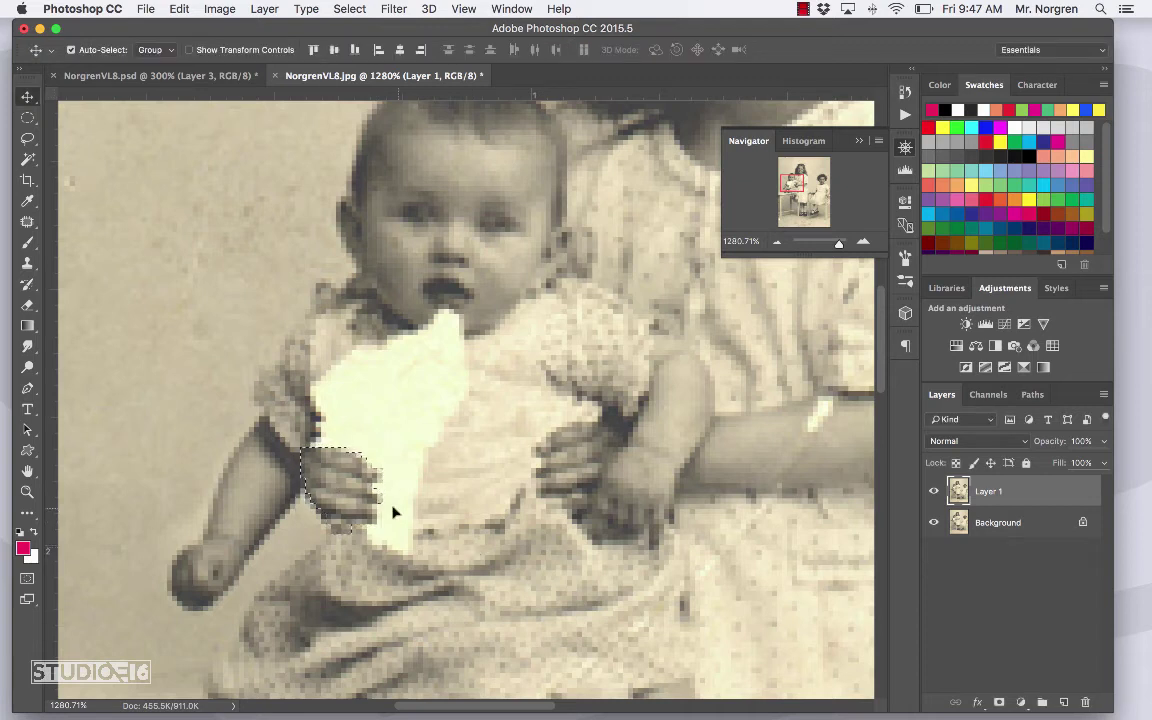
Step: Nudge the pasted hand slightly and zoom out to about 777% centred on the baby
mouse_move(334, 477)
left_mouse_down()
mouse_move(352, 481)
mouse_move(335, 481)
left_mouse_up()
mouse_move(839, 243)
left_mouse_down()
mouse_move(825, 248)
mouse_move(836, 248)
left_mouse_up()
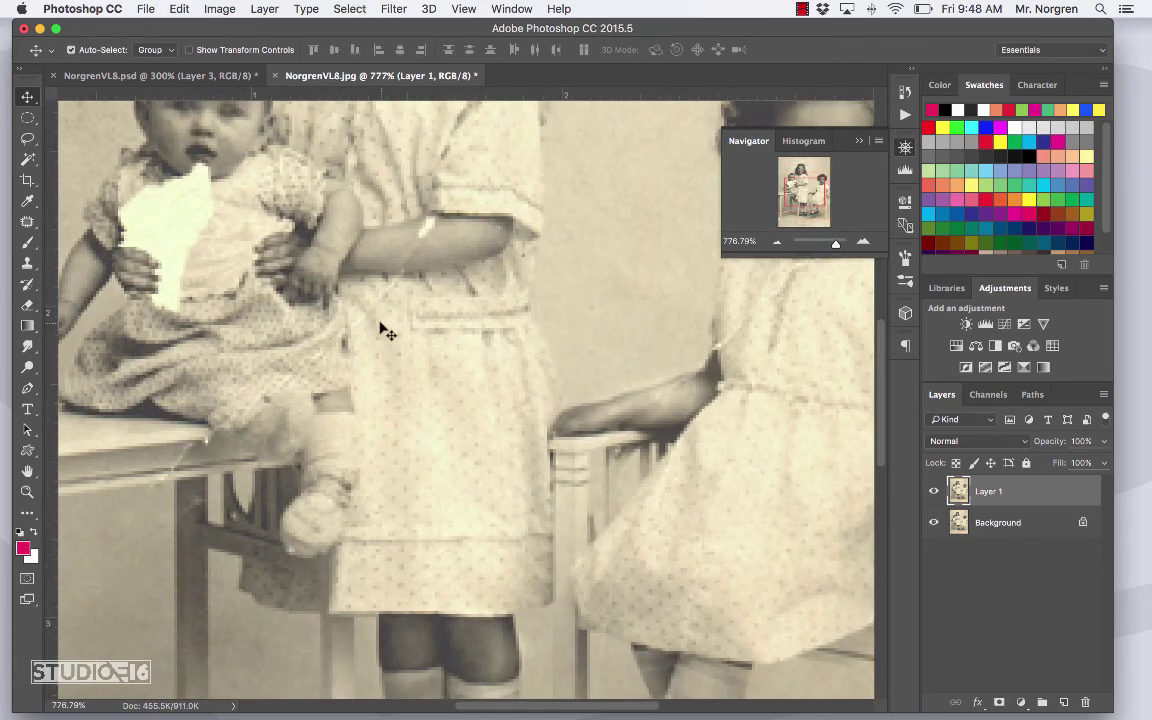
left_click_drag(352, 313, 500, 424)
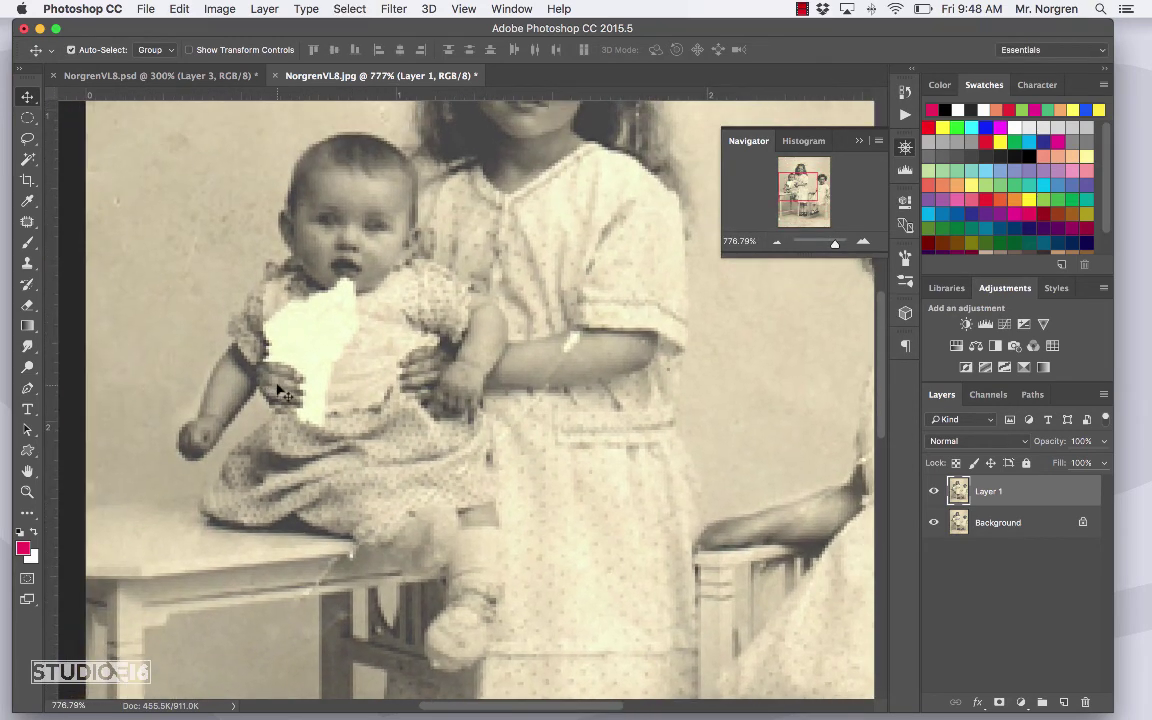
mouse_move(276, 387)
left_mouse_down()
mouse_move(288, 387)
mouse_move(278, 383)
left_mouse_up()
Step: Pan to the older girl's face, enlarge the Clone Stamp brush to about 60 px, and sample her face
key("s")
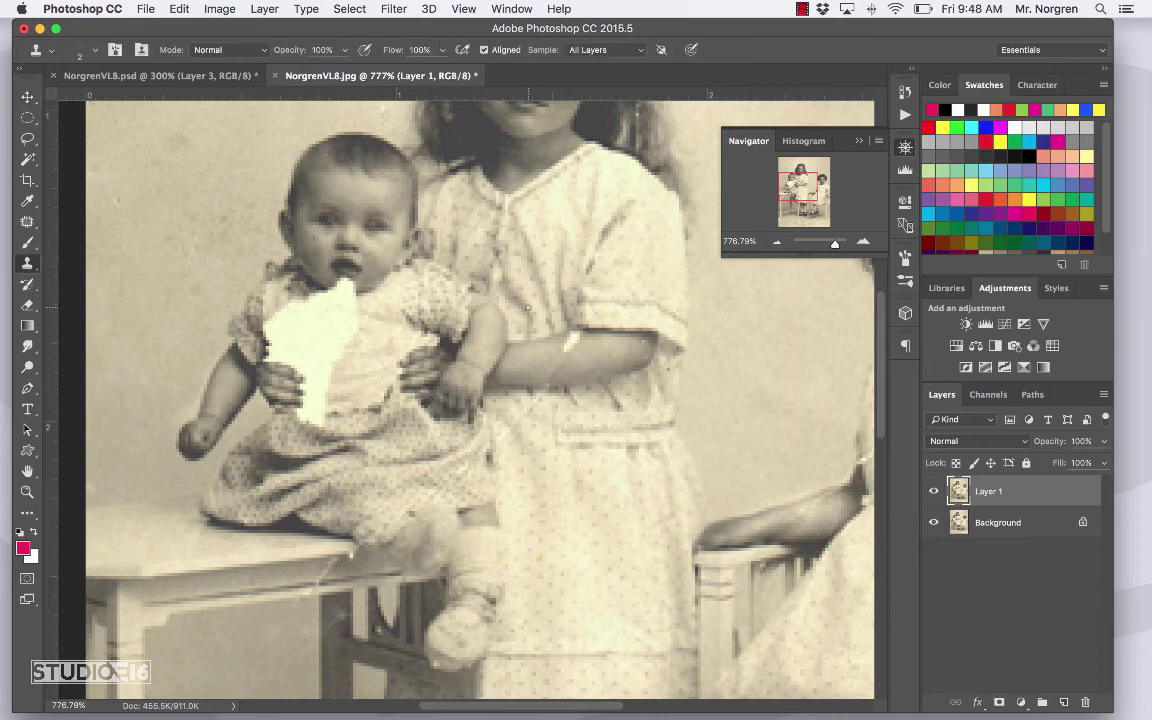
left_click_drag(533, 283, 413, 552)
scroll(413, 552, "right", 2)
scroll(537, 540, "right", 6)
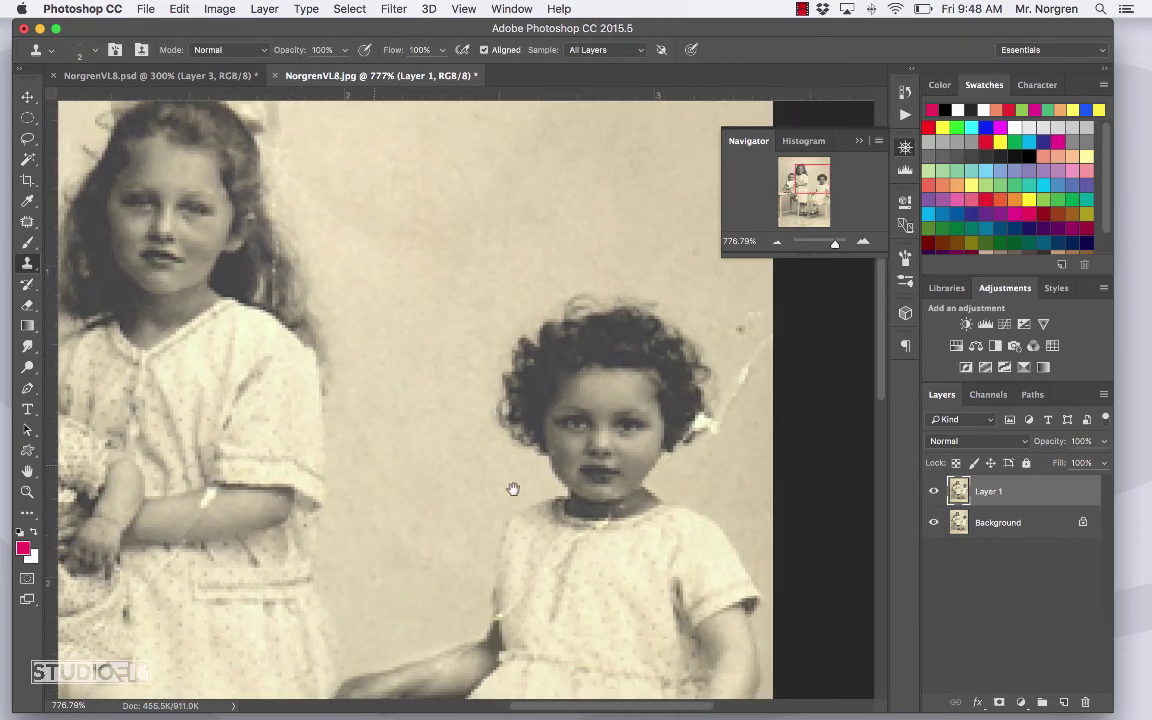
left_click_drag(542, 486, 494, 474)
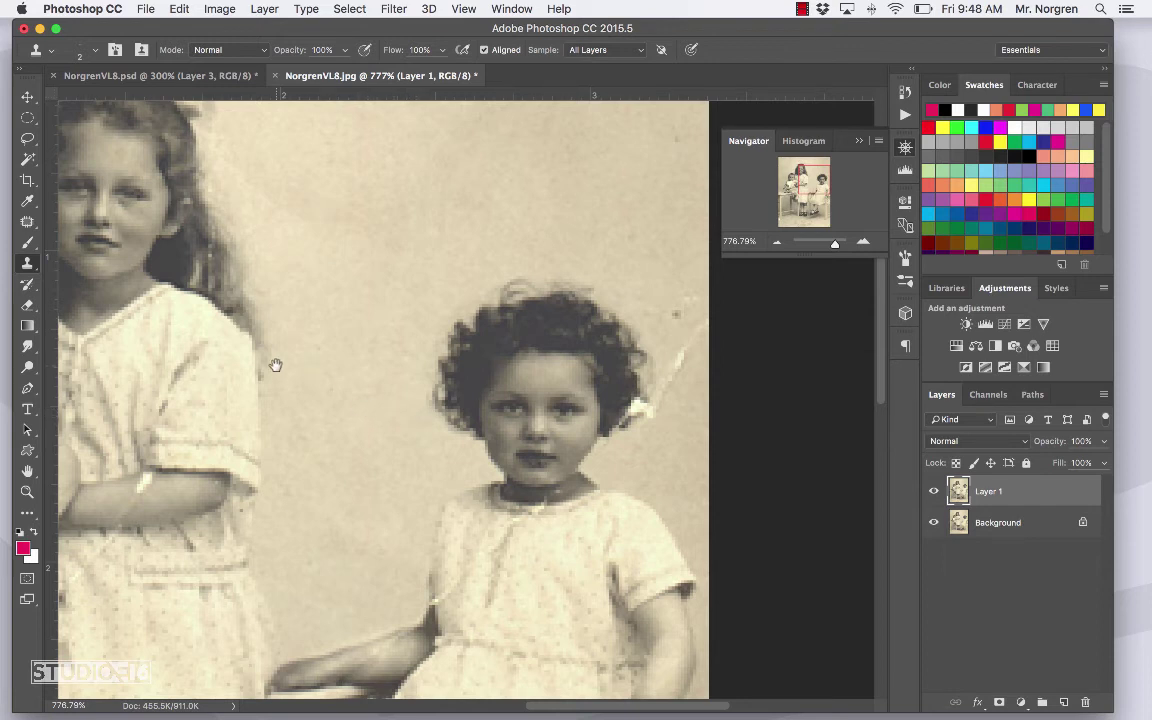
left_click_drag(273, 365, 422, 474)
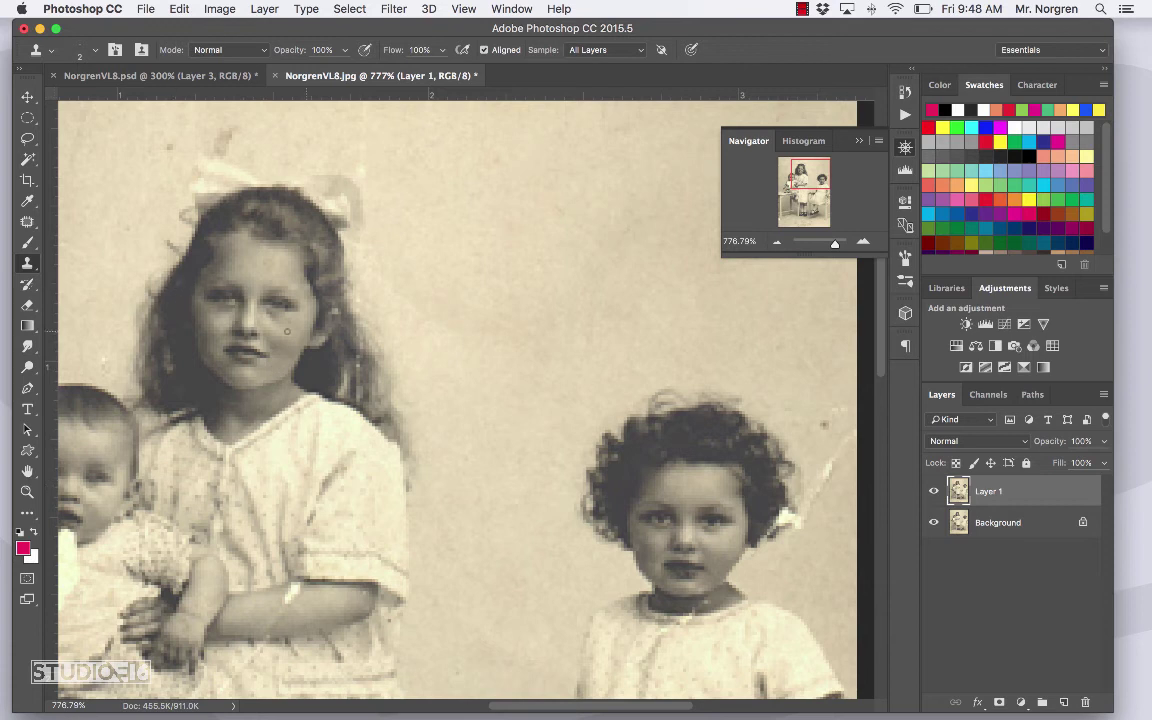
key("bracketright")
key("bracketright")
key("bracketright")
key("bracketright")
key("bracketright")
key("bracketright")
key("bracketright")
key("bracketright")
key("bracketright")
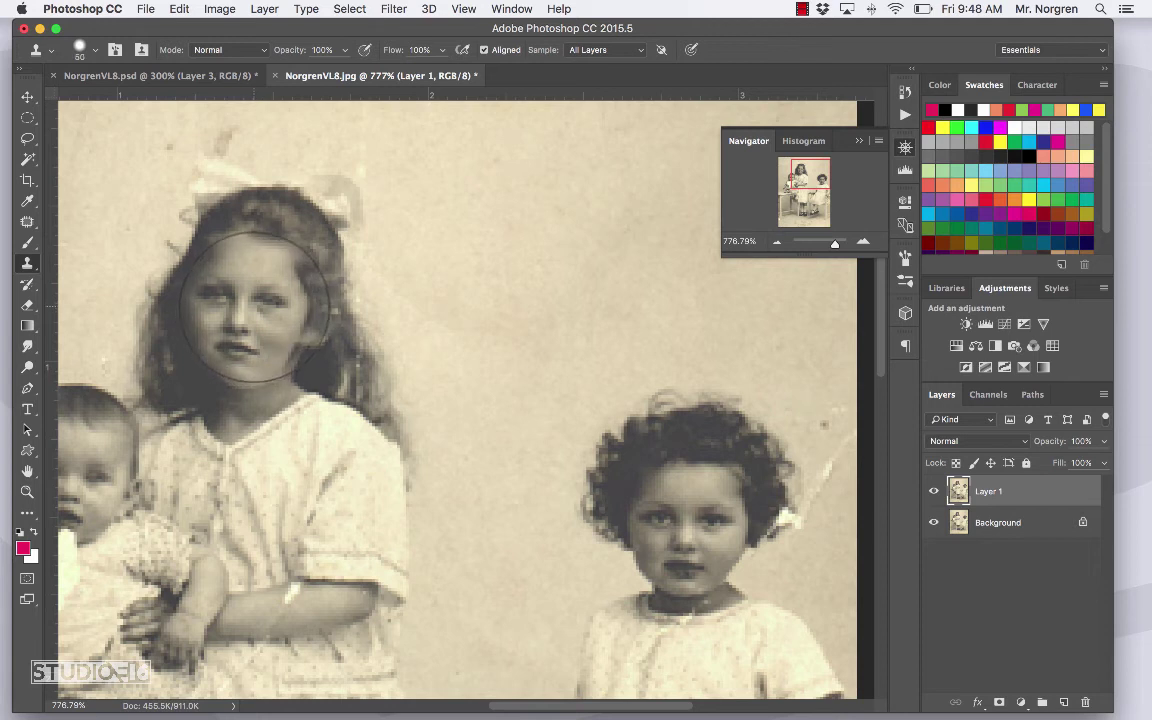
left_click(254, 309, "alt")
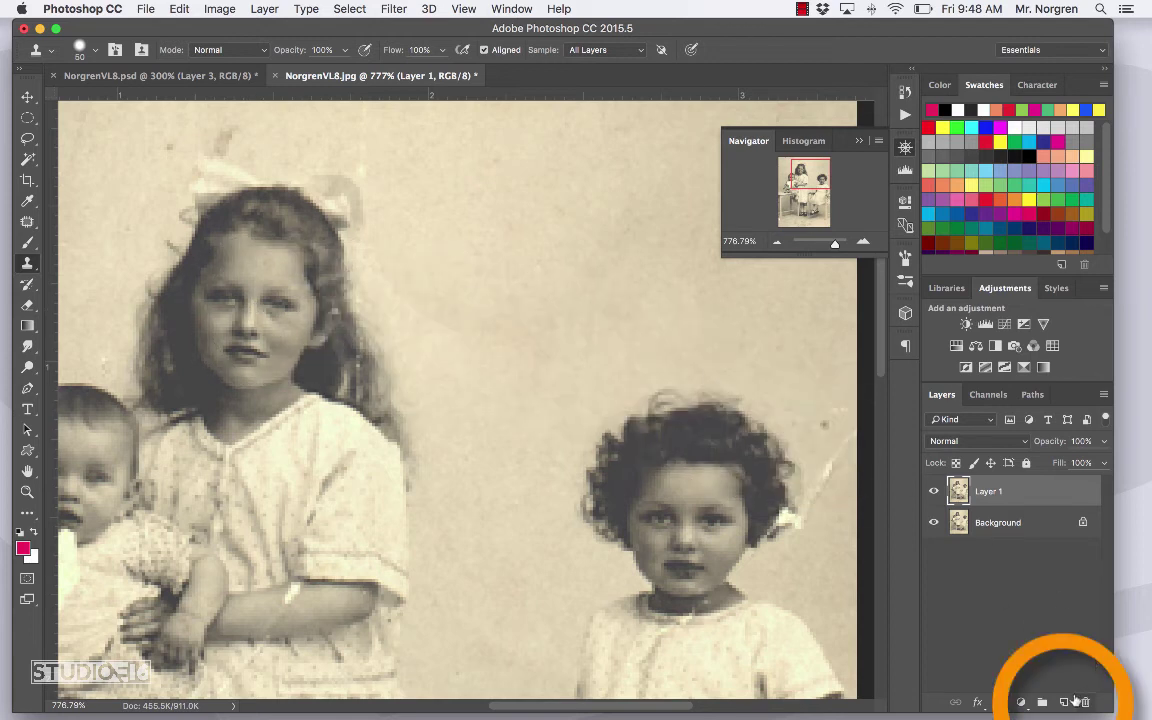
Step: Add Layer 2, clone over the right-hand girl's face, and toggle Layer 2 to compare
left_click(1066, 702)
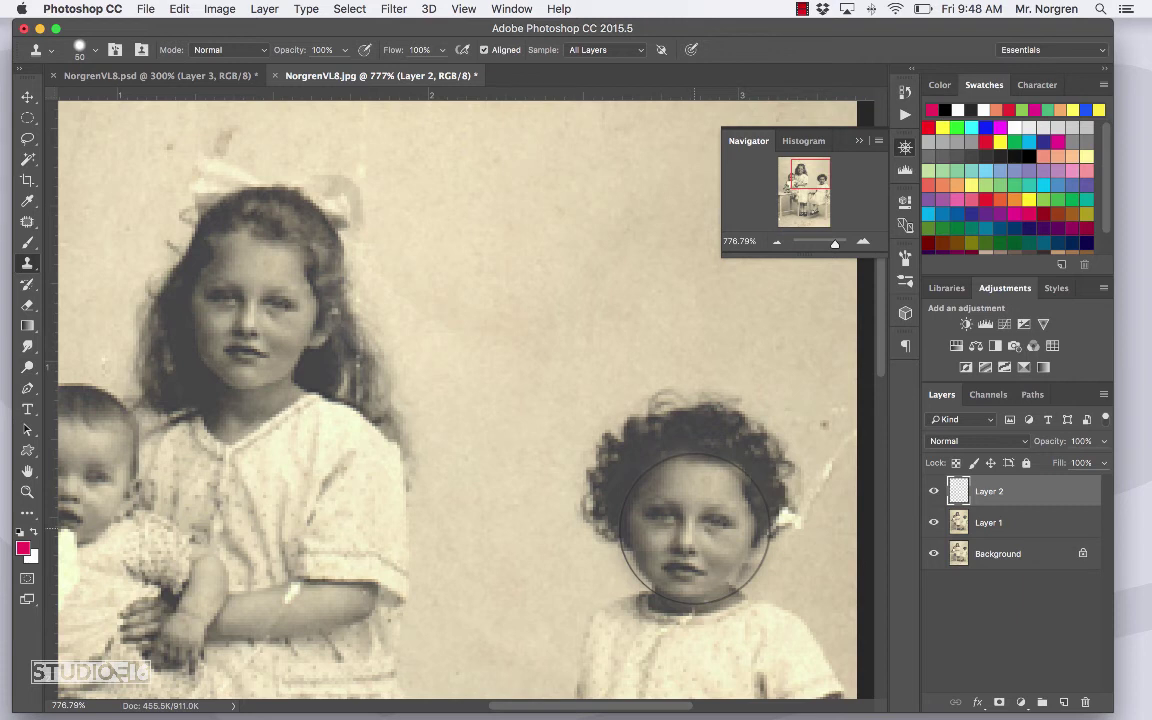
left_click(418, 600)
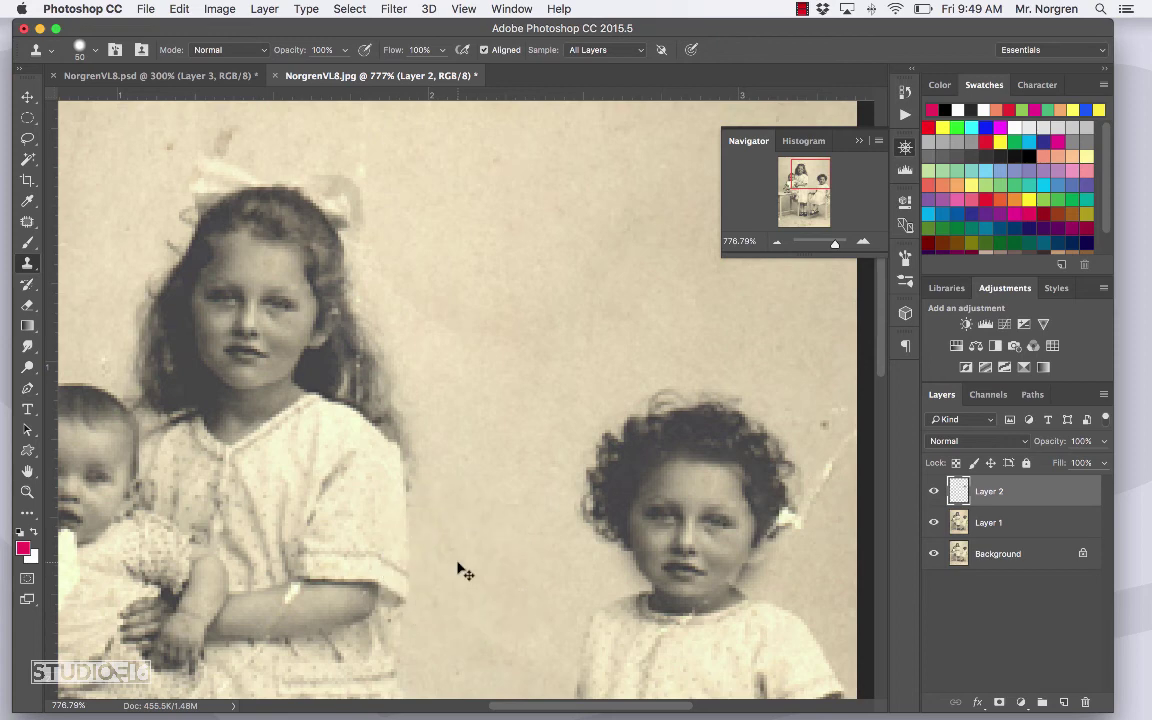
key("ctrl+minus")
key("ctrl+minus")
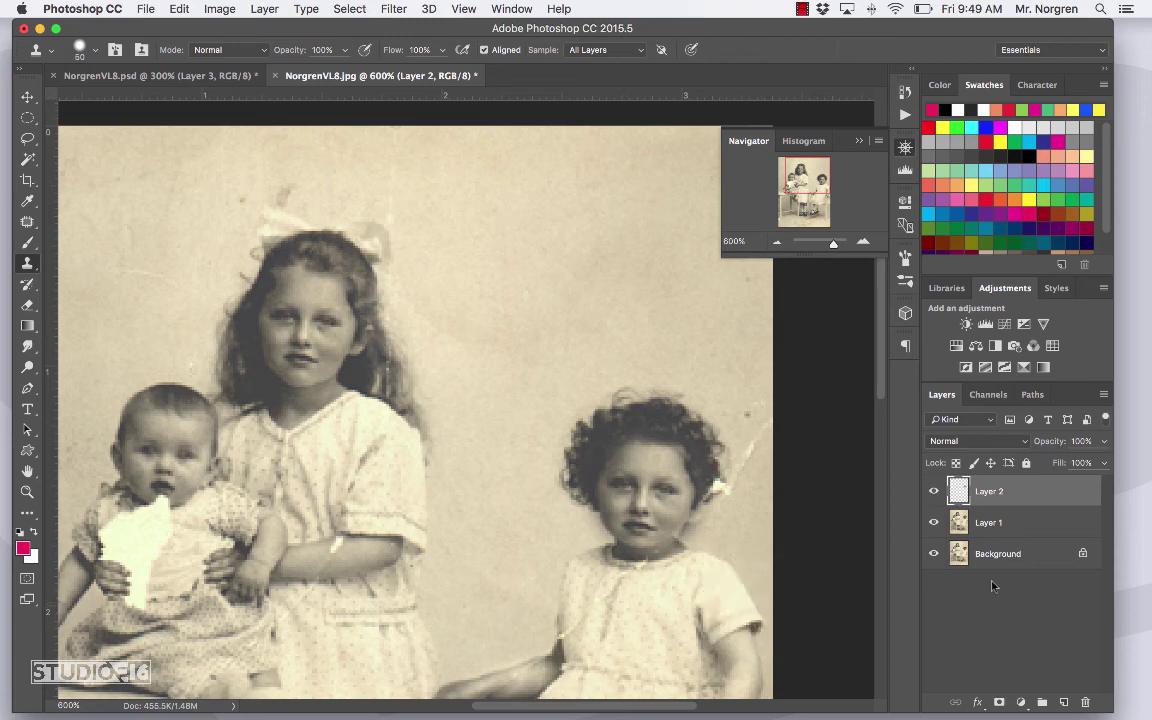
left_click(934, 492)
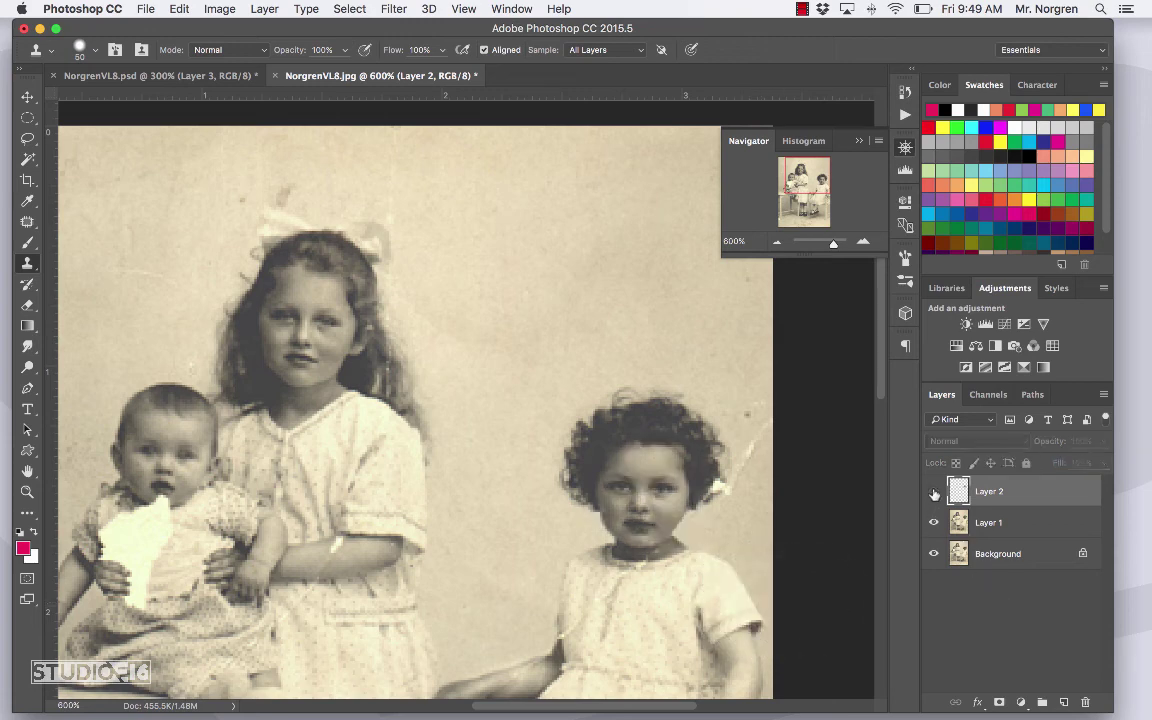
left_click(934, 492)
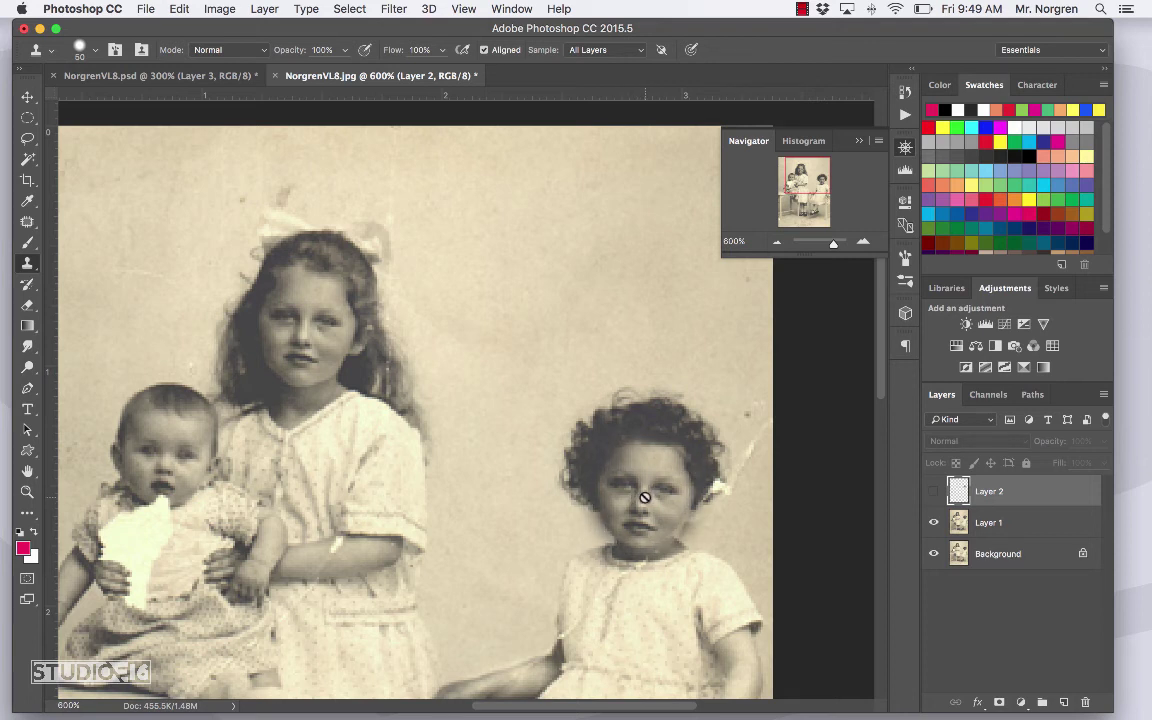
Step: Make Layer 1 active, adjust the clone brush to 46 px, and resample the right-hand girl's face
key("super+comma")
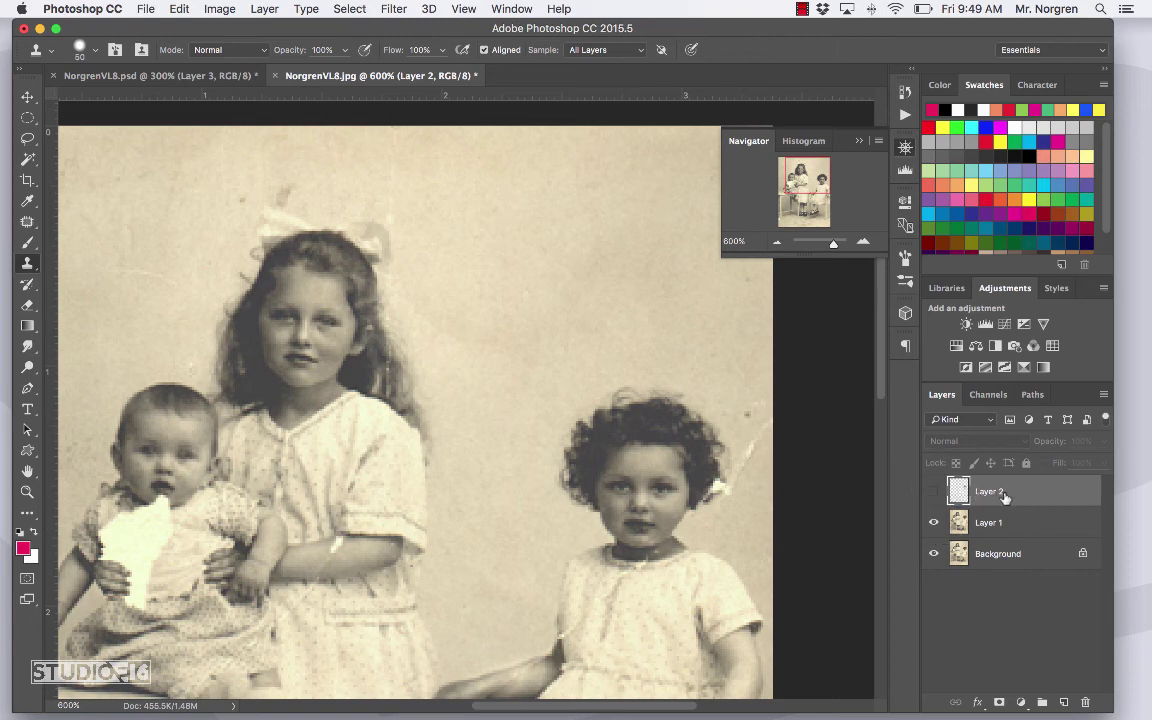
left_click(988, 525)
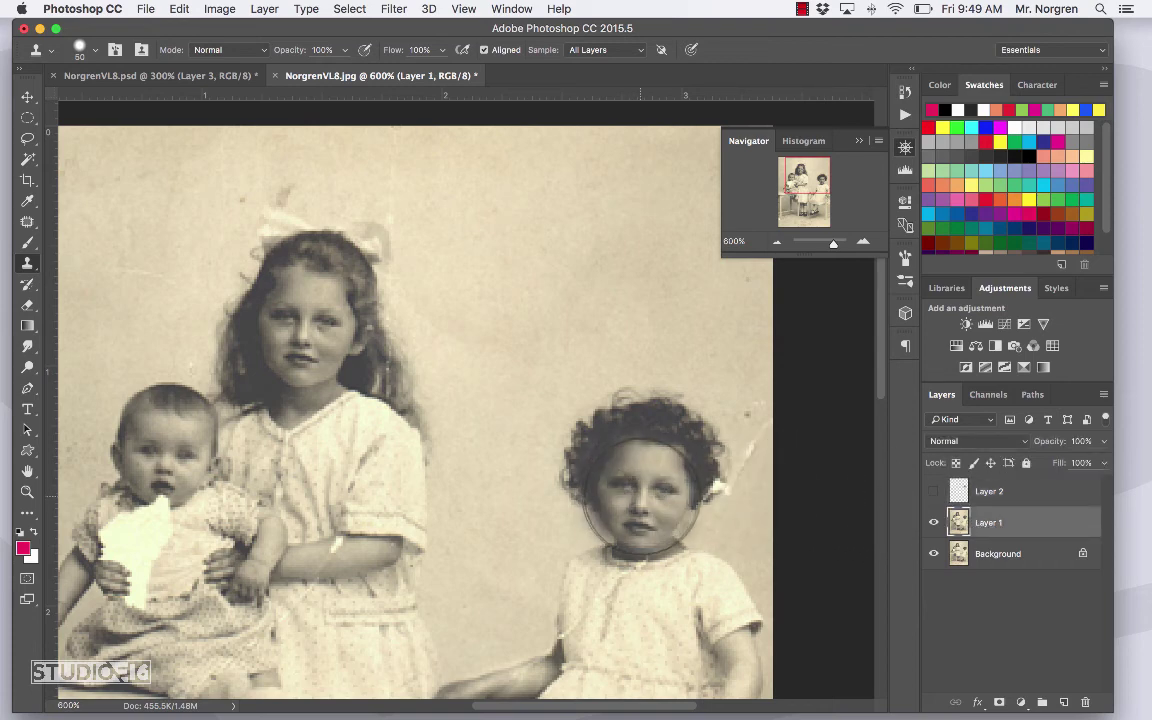
key("bracketleft")
key("bracketright")
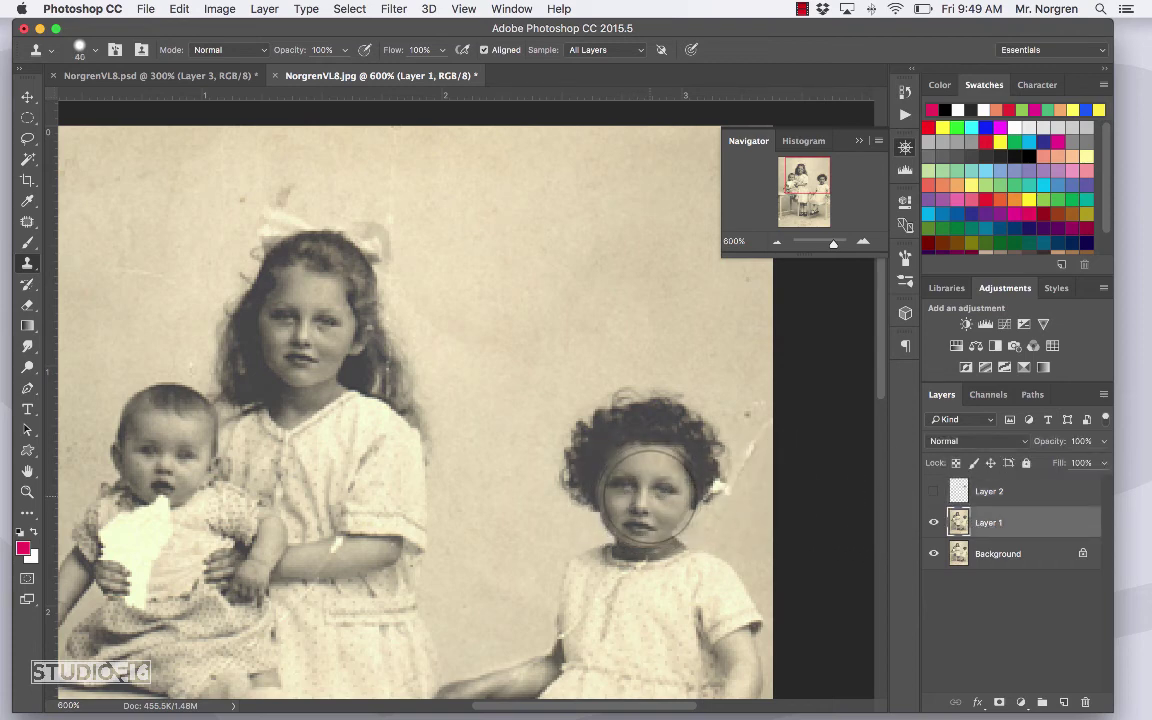
left_click(643, 496, "alt")
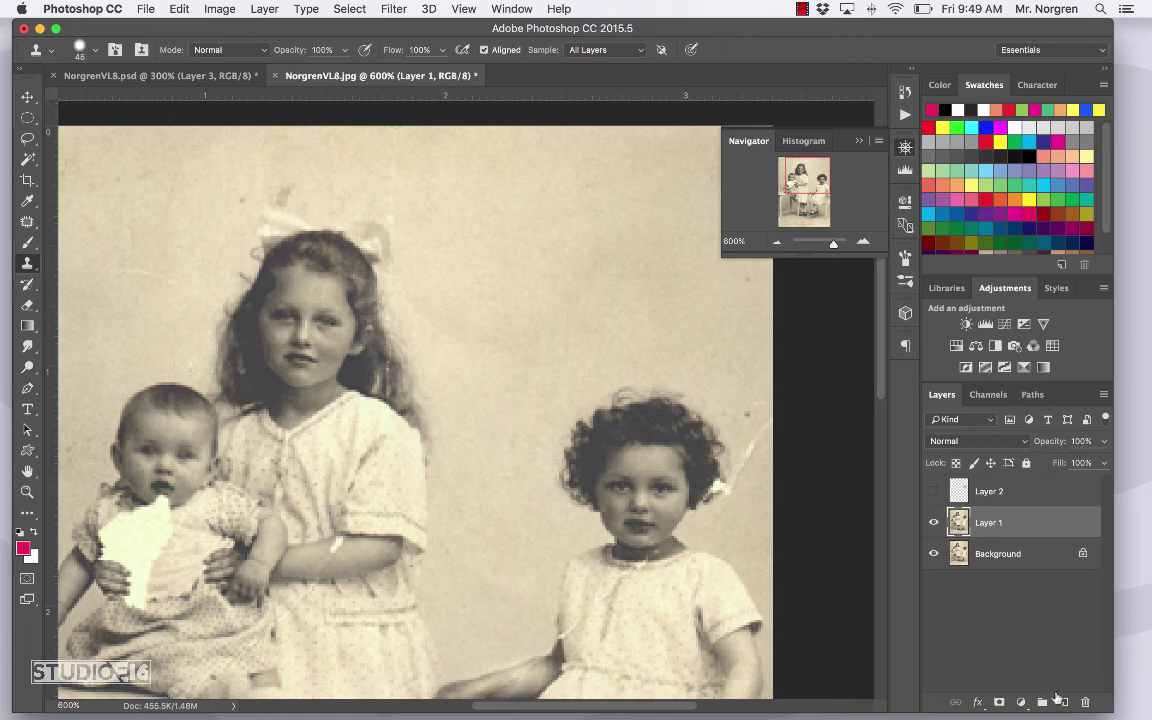
Step: Add Layer 3 and clone the sampled face patch onto the older girl's lower face
left_click(1063, 703)
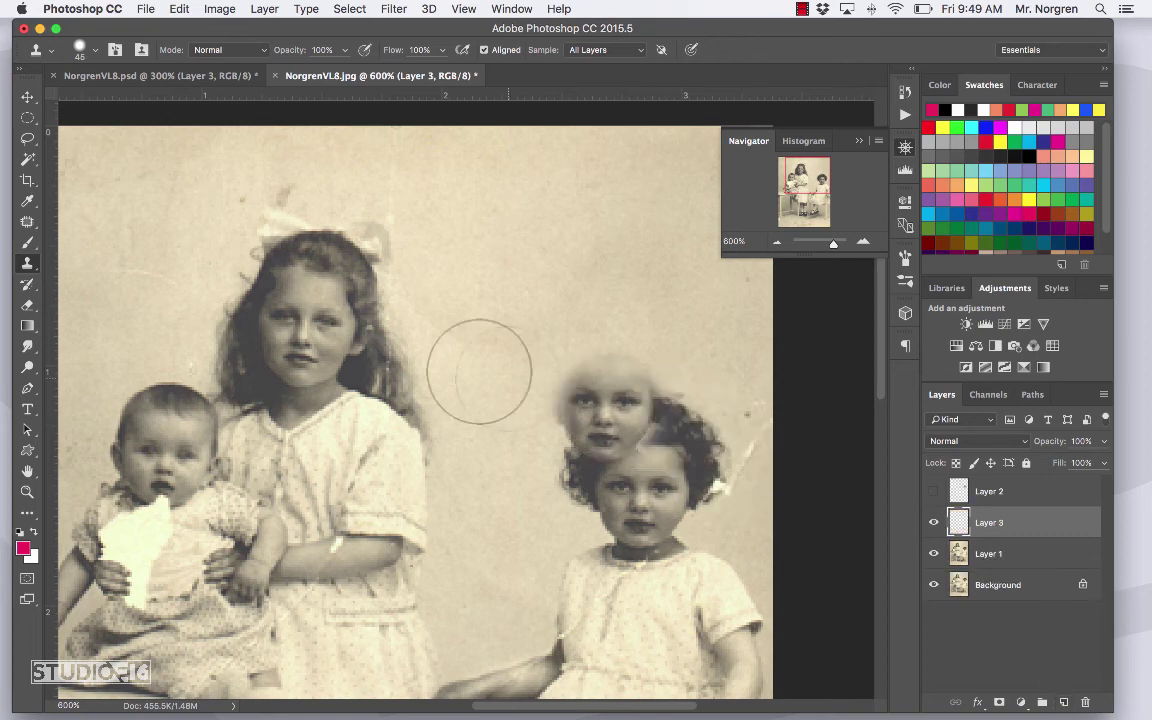
left_click_drag(312, 332, 310, 328)
left_click(310, 330)
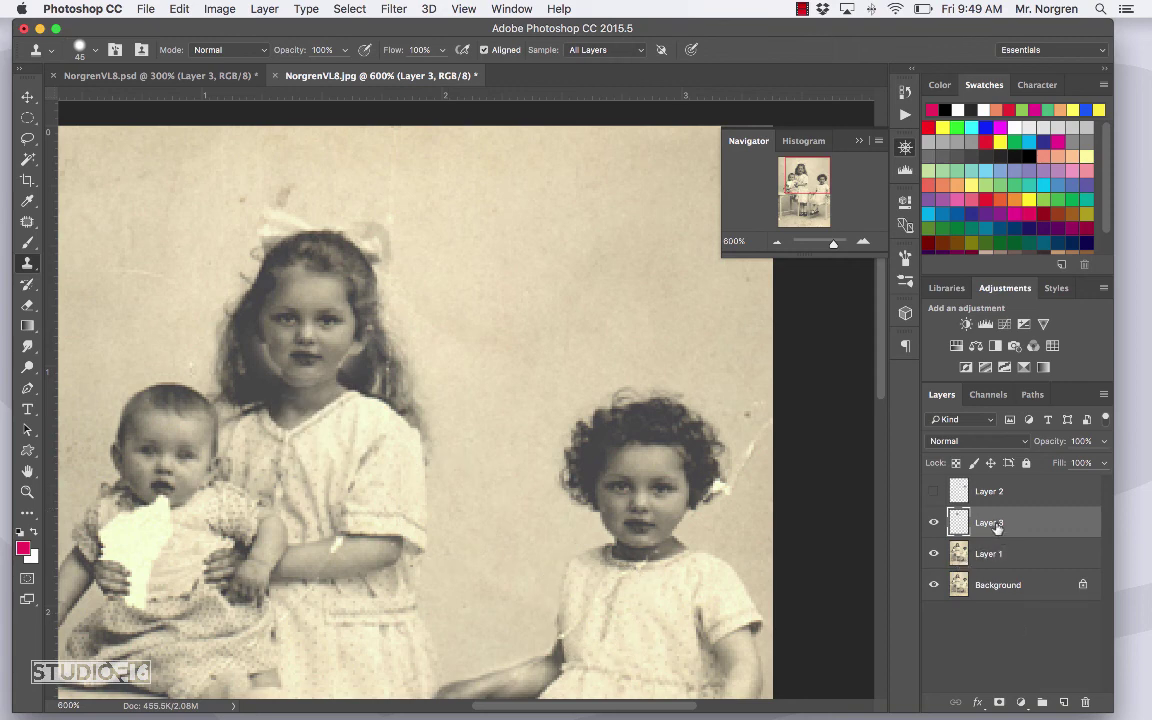
Step: Scale the cloned face patch up to about 110% with Free Transform and commit it
key("super+t")
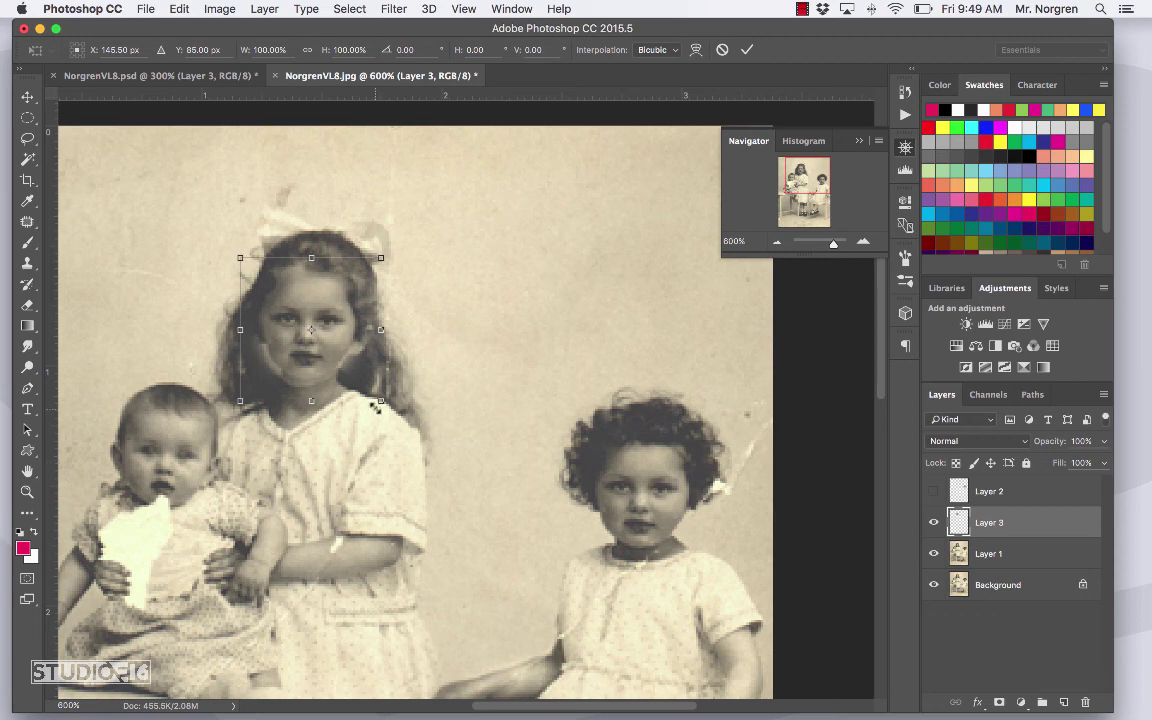
left_click_drag(381, 400, 388, 408)
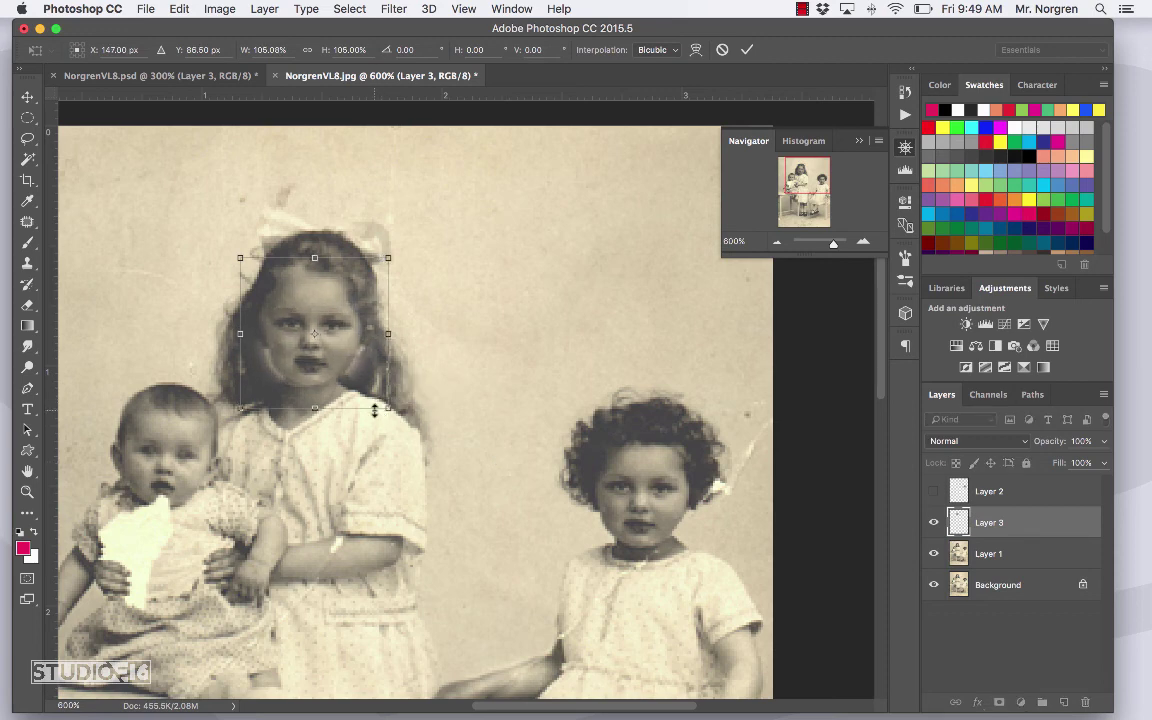
left_click_drag(238, 258, 233, 252)
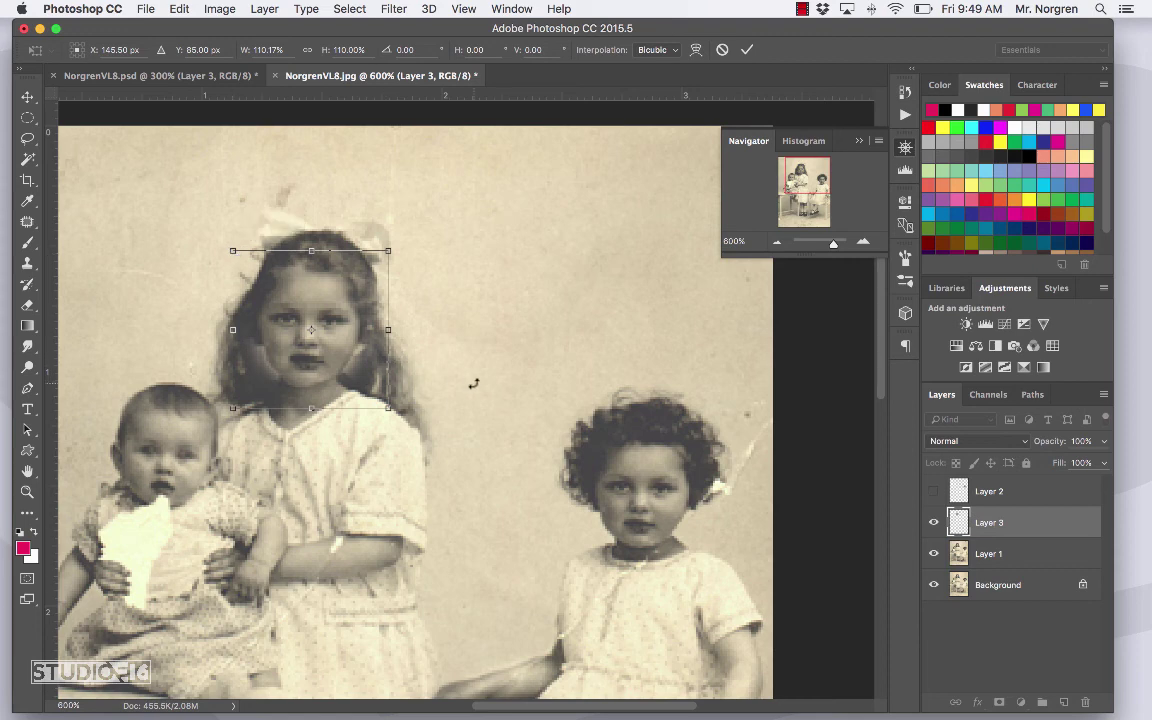
key("Return")
key("s")
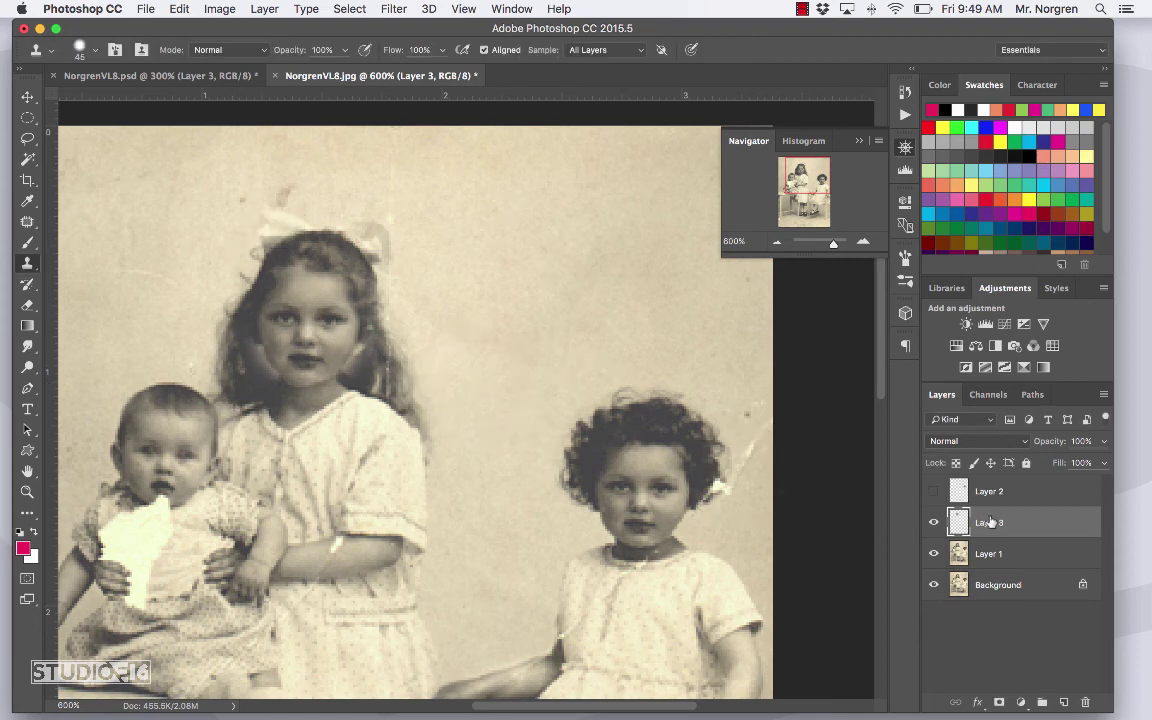
Step: Make Layer 2's face repair visible again, zoom out, and switch to the Move tool
left_click(934, 493)
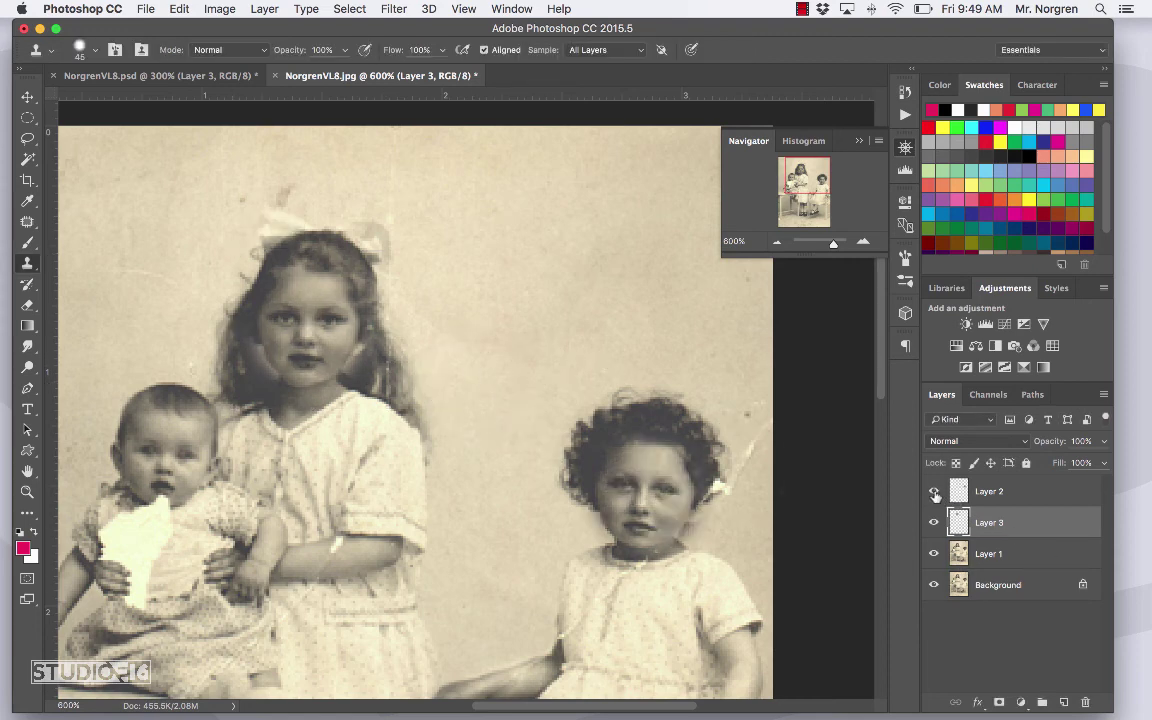
left_click_drag(833, 250, 835, 250)
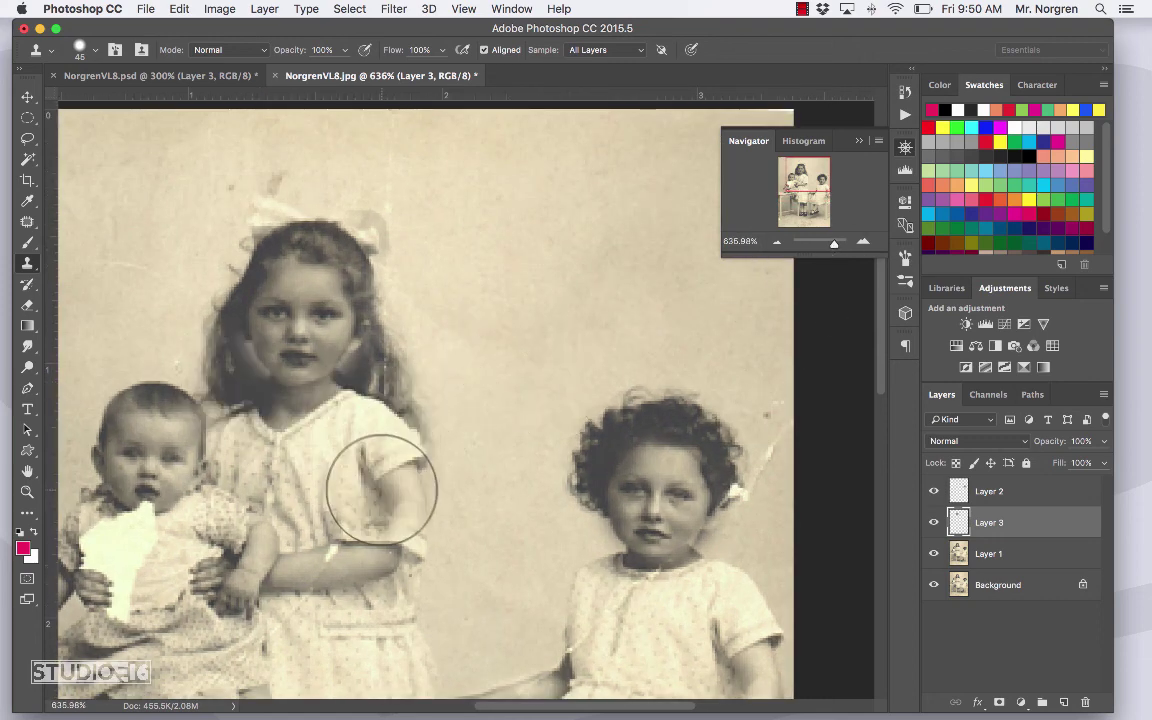
key("v")
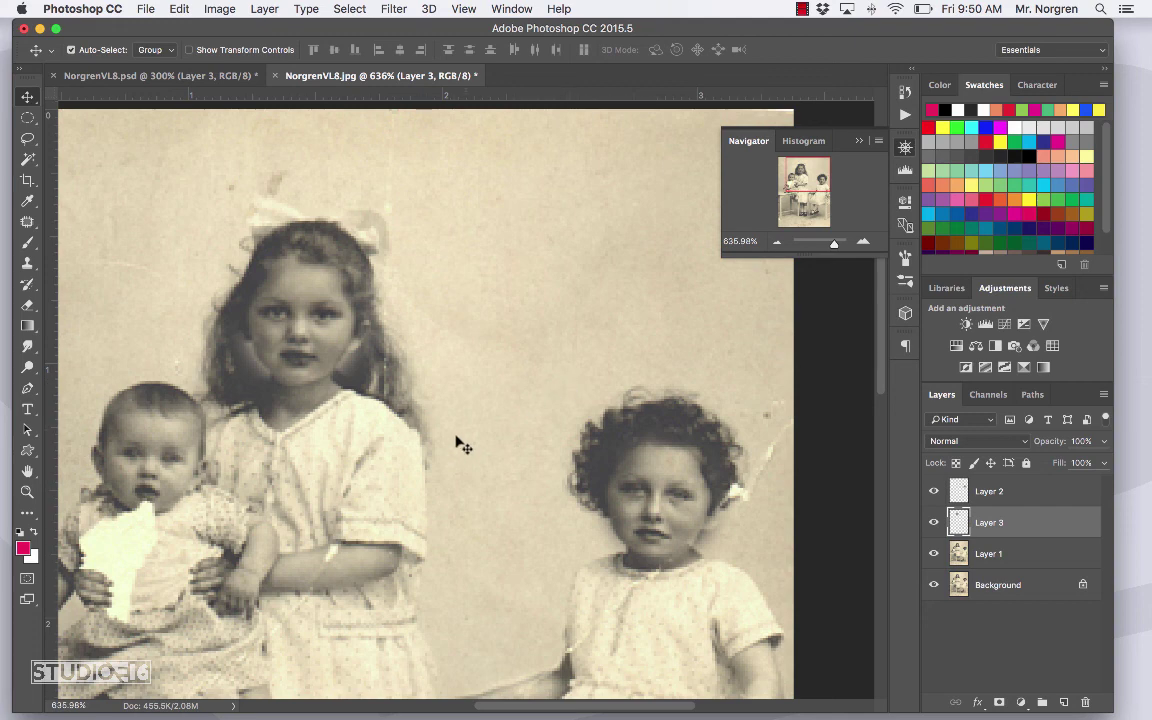
Step: Switch to the NorgrenVL8.psd document and hide its white Layer 3 to reveal the photo
scroll(422, 455, "left", 5)
scroll(422, 455, "down", 2)
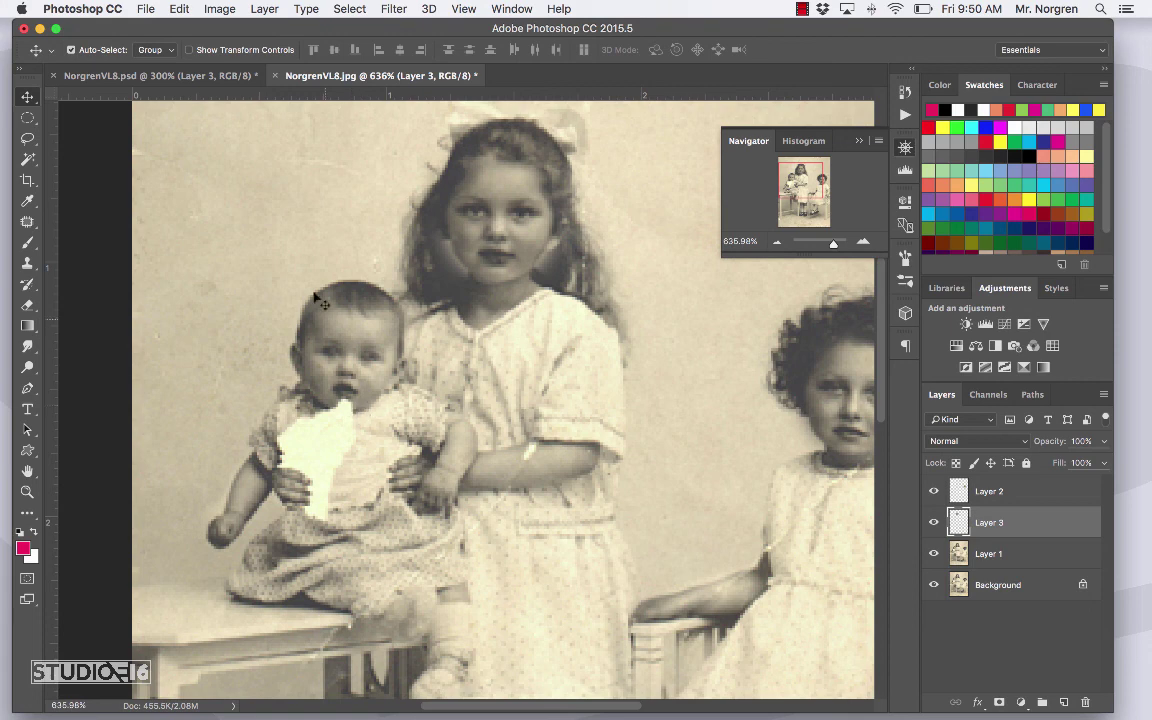
left_click(118, 76)
left_click(934, 492)
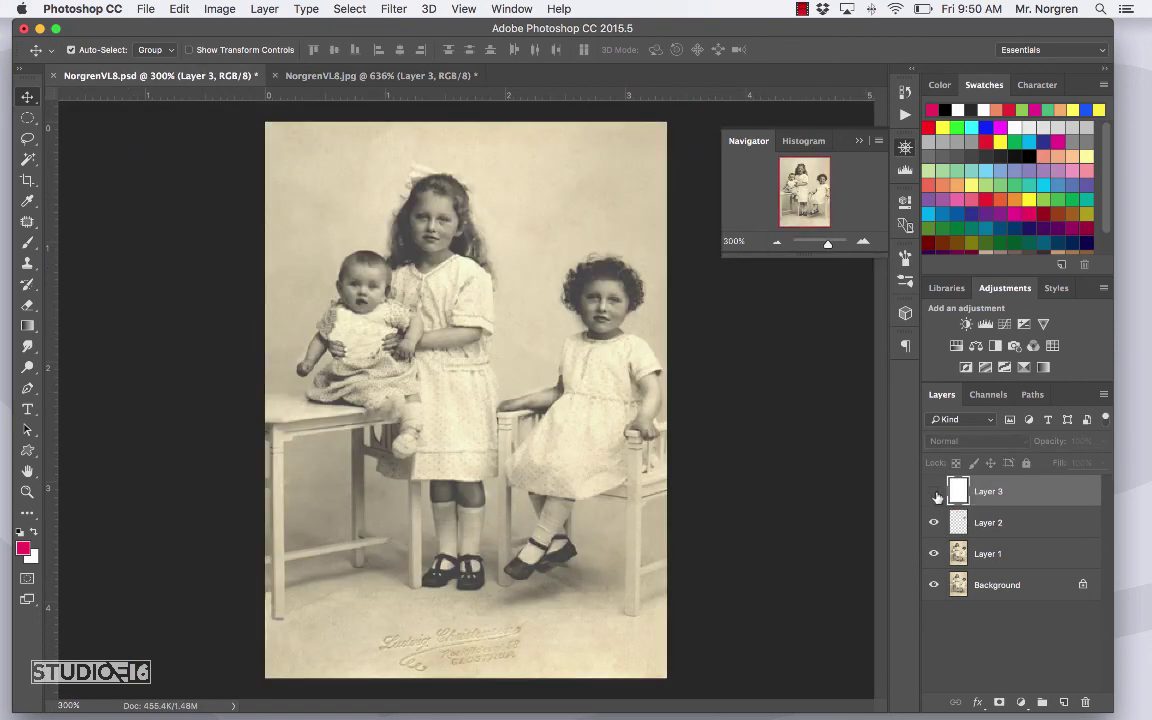